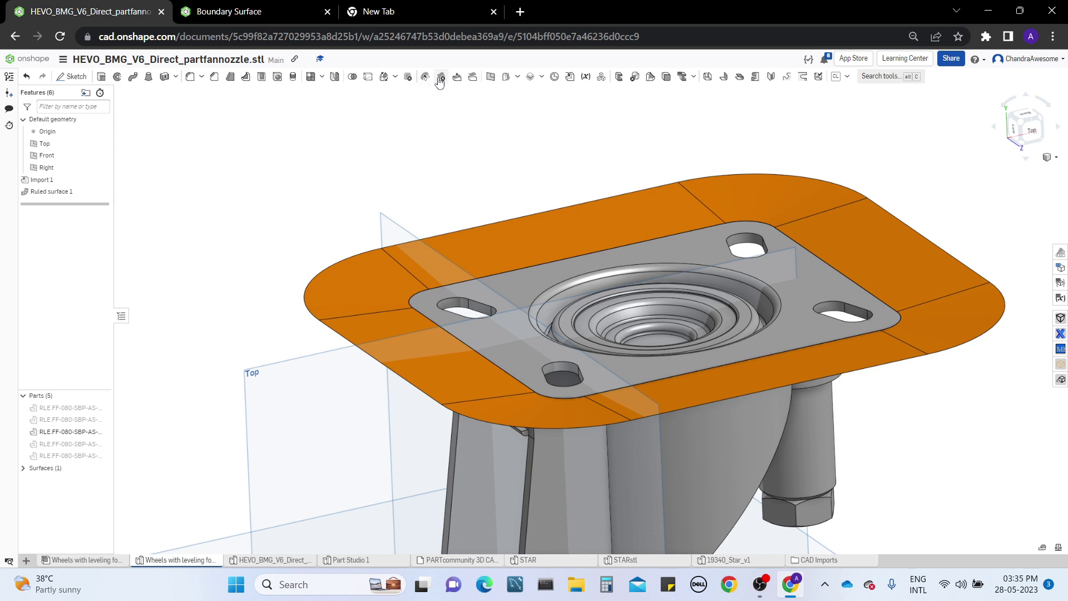
Start an Offset surface feature and select the flange top face.
left_click(517, 78)
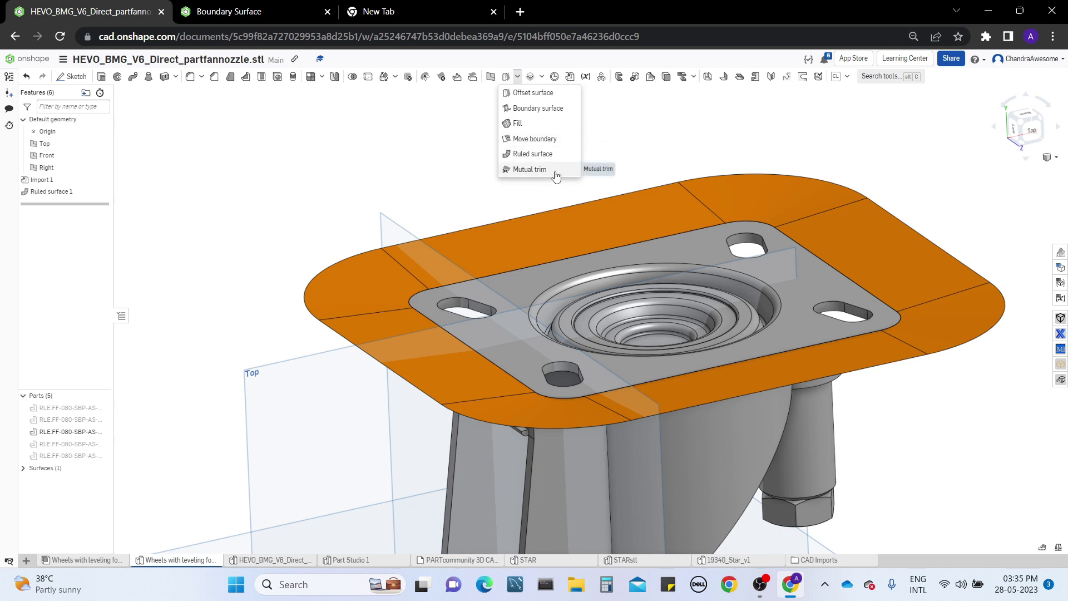
left_click(606, 148)
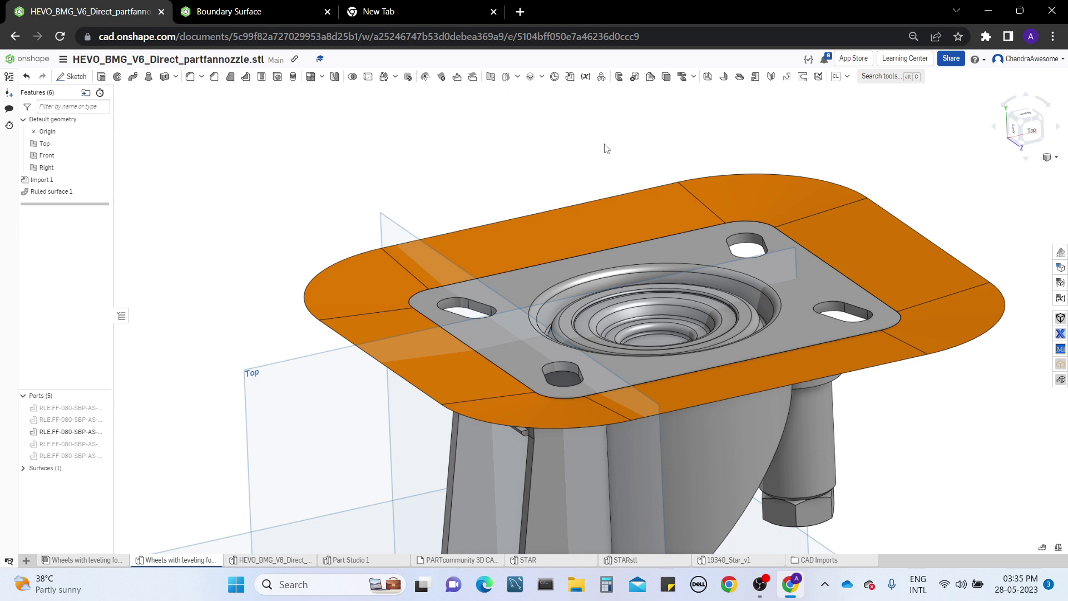
left_click(516, 81)
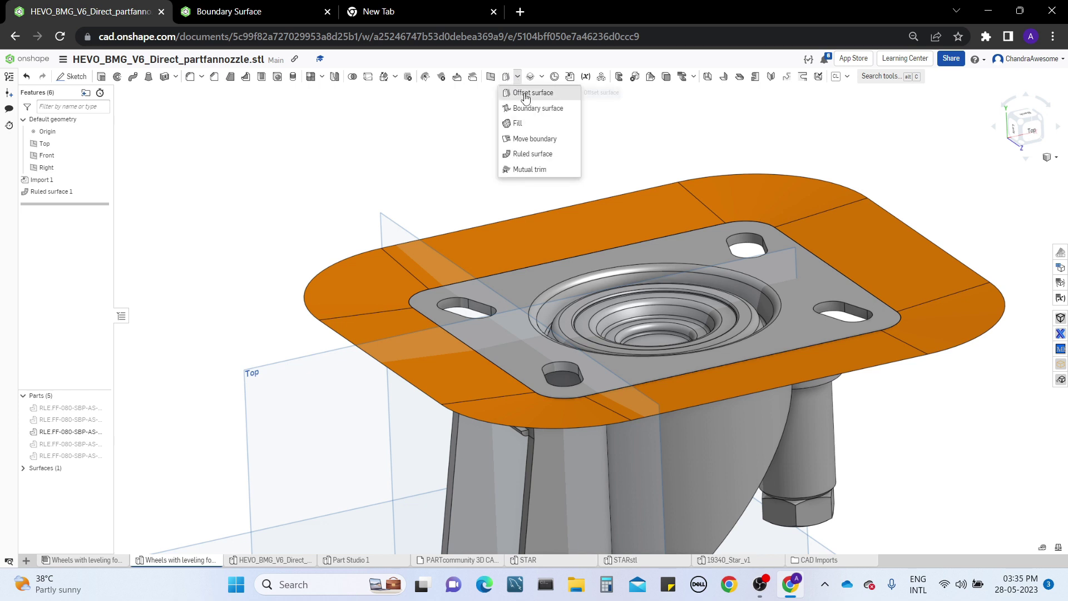
left_click(529, 87)
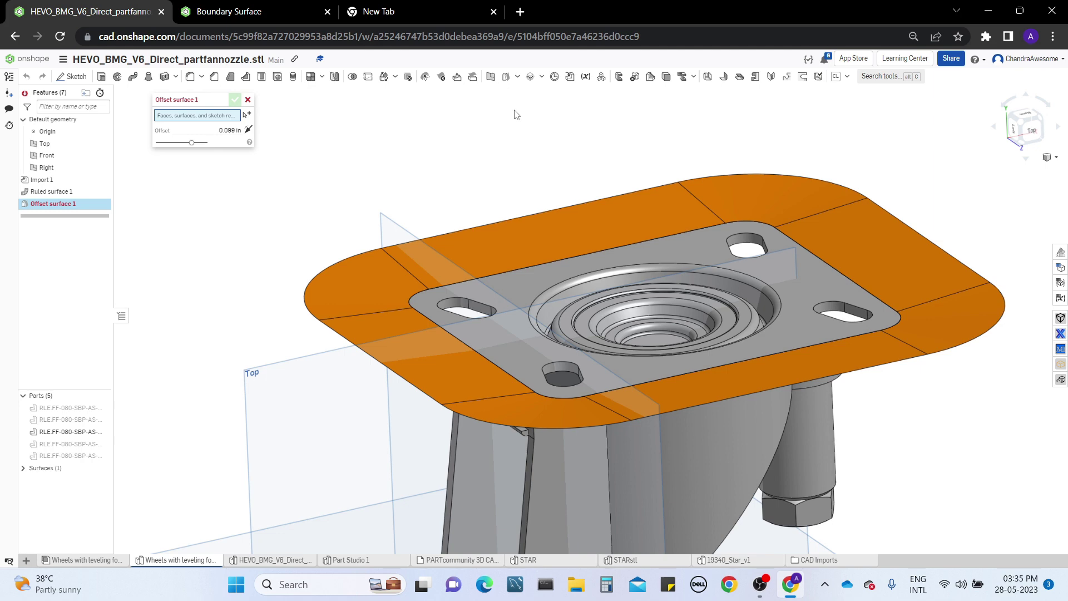
left_click(525, 285)
right_click_drag(526, 284, 523, 266)
Lift the offset surface above the flange top face, checking it from several angles.
left_click_drag(650, 265, 650, 177)
right_click_drag(691, 155, 666, 187)
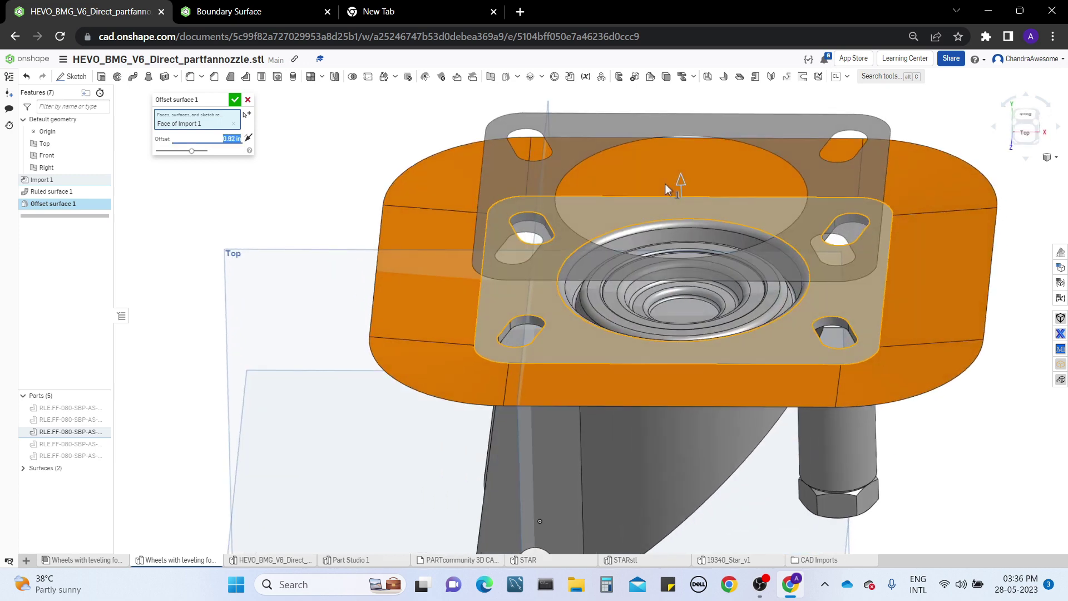
middle_click_drag(572, 190, 568, 225)
right_click_drag(568, 225, 490, 170)
middle_click_drag(490, 170, 429, 209)
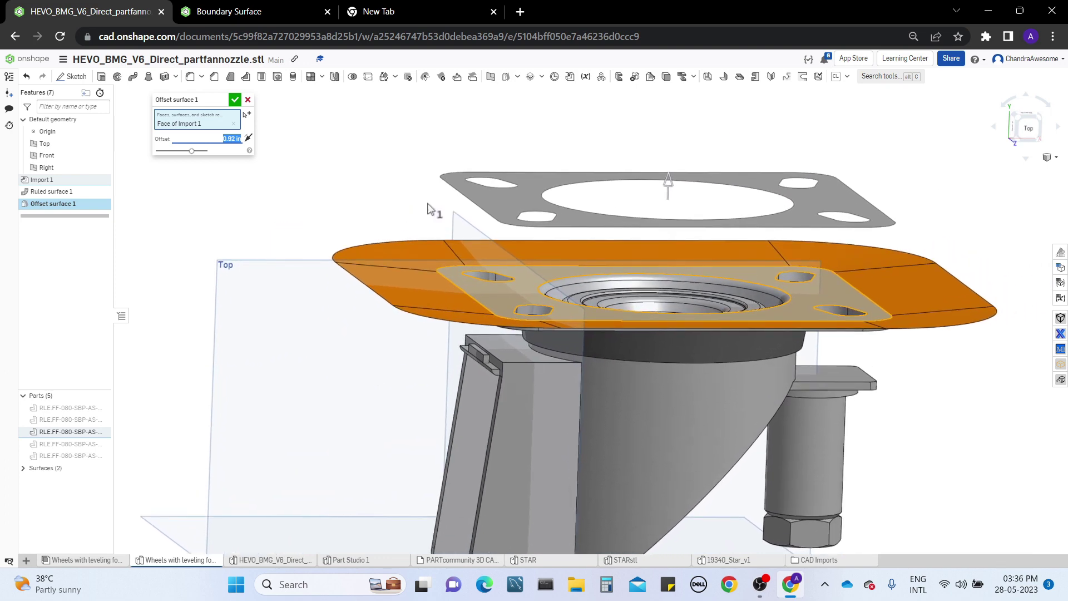
right_click_drag(522, 193, 536, 193)
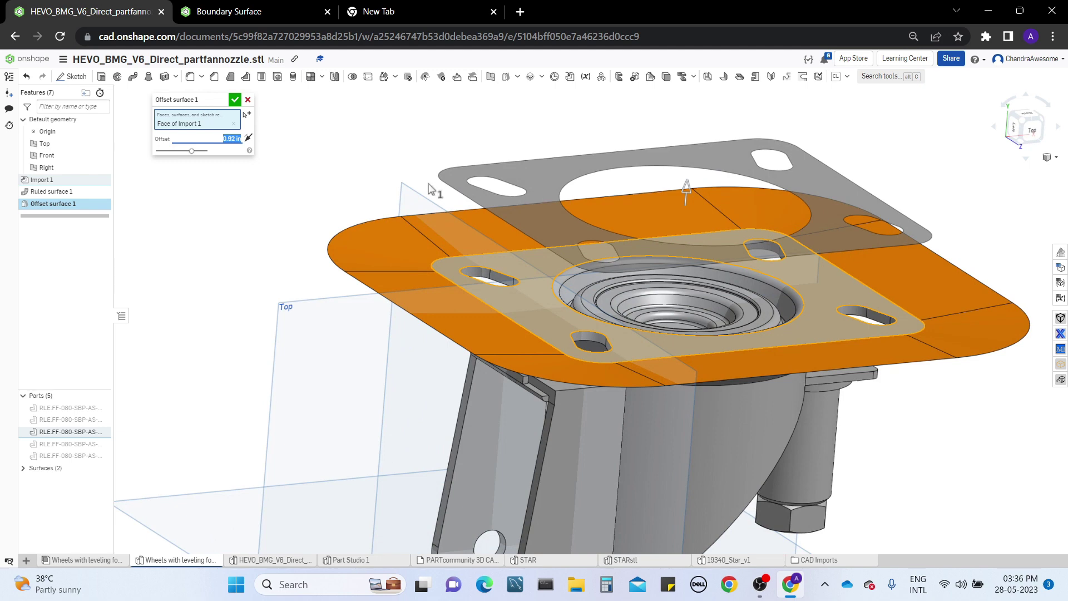
middle_click_drag(423, 185, 394, 198)
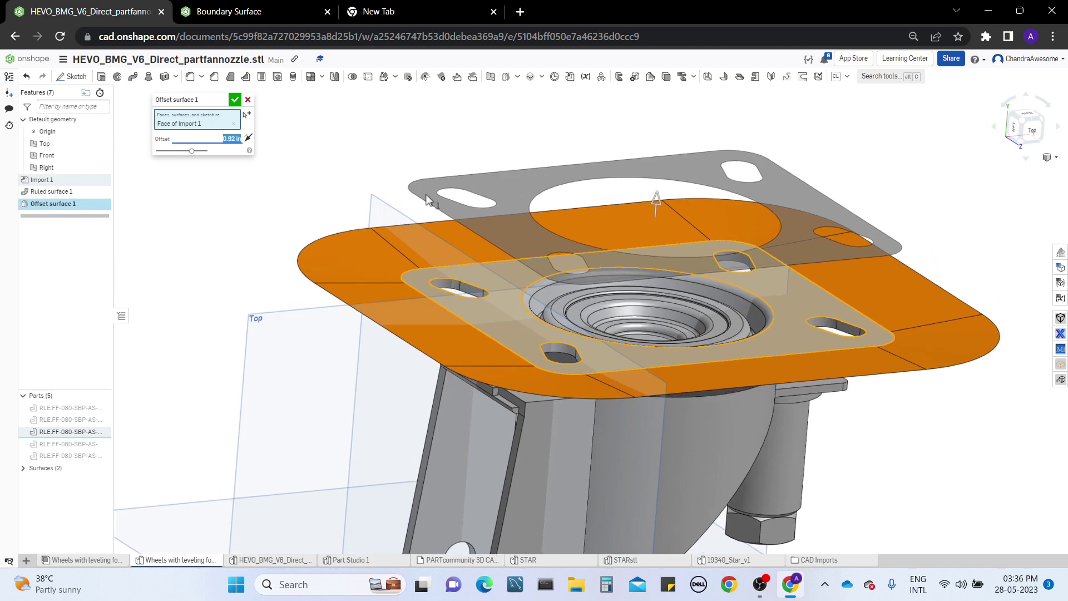
right_click_drag(428, 200, 663, 178)
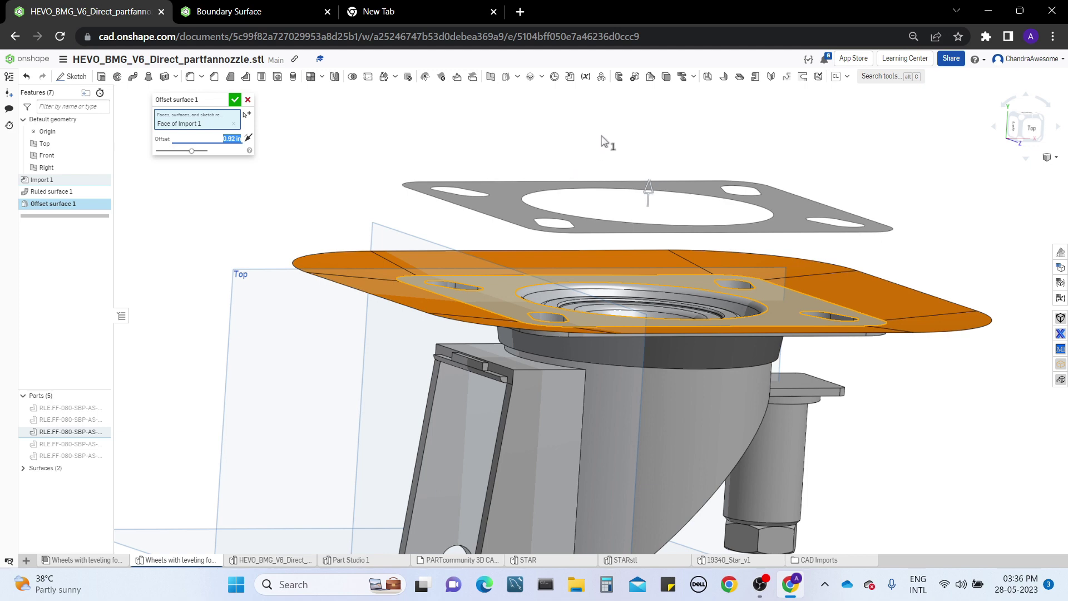
mouse_move(606, 143)
right_mouse_down()
mouse_move(608, 166)
mouse_move(608, 150)
right_mouse_up()
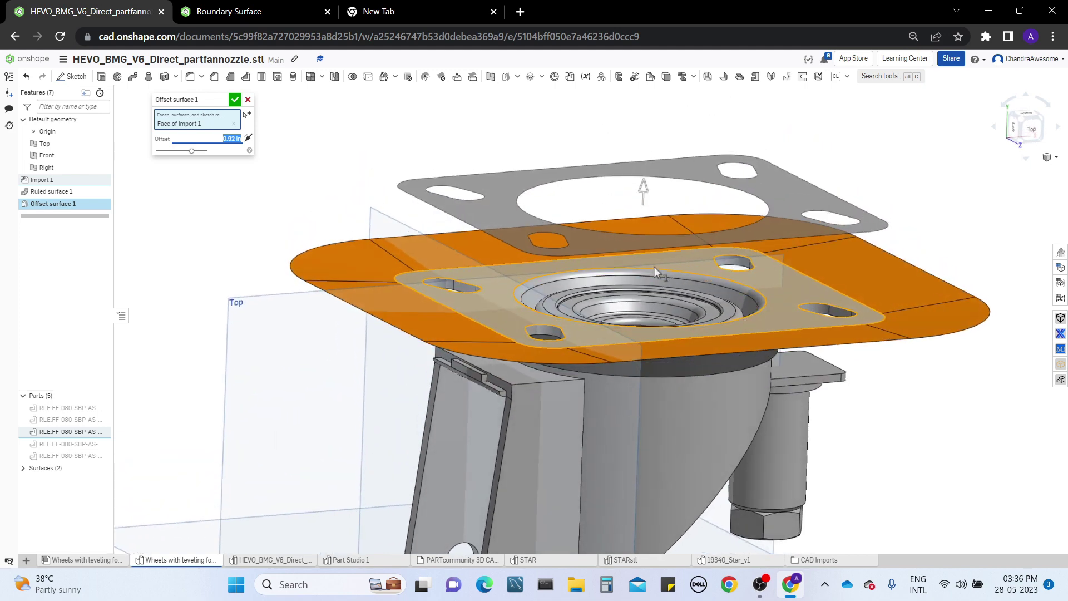
mouse_move(495, 147)
right_mouse_down()
mouse_move(529, 131)
mouse_move(506, 148)
right_mouse_up()
middle_click_drag(550, 305, 519, 277)
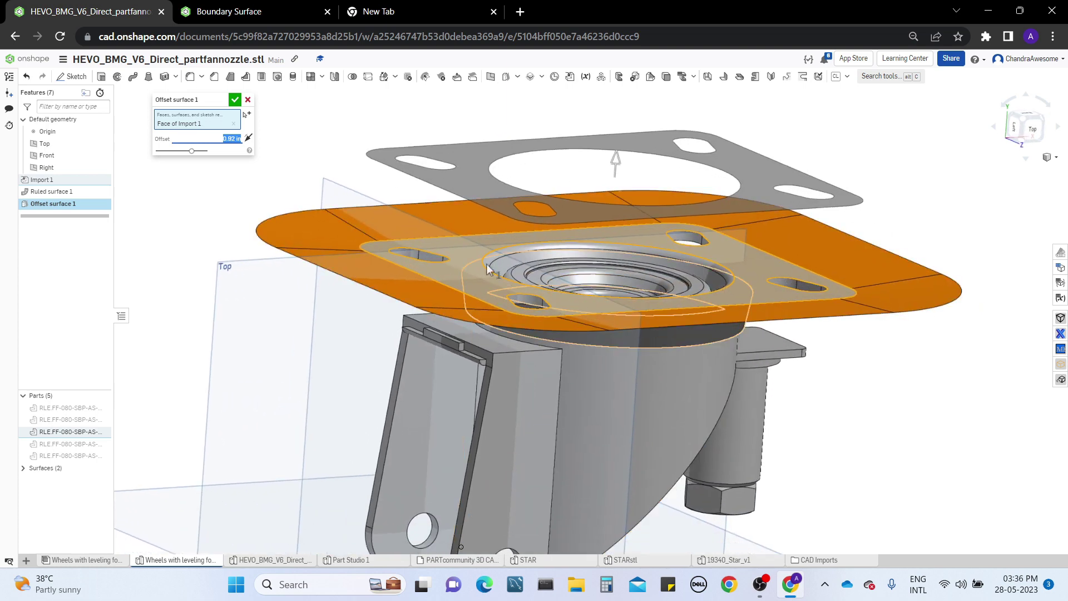
Add the yellow cone face, set the offset to 0.51 in, and confirm.
left_click(643, 409)
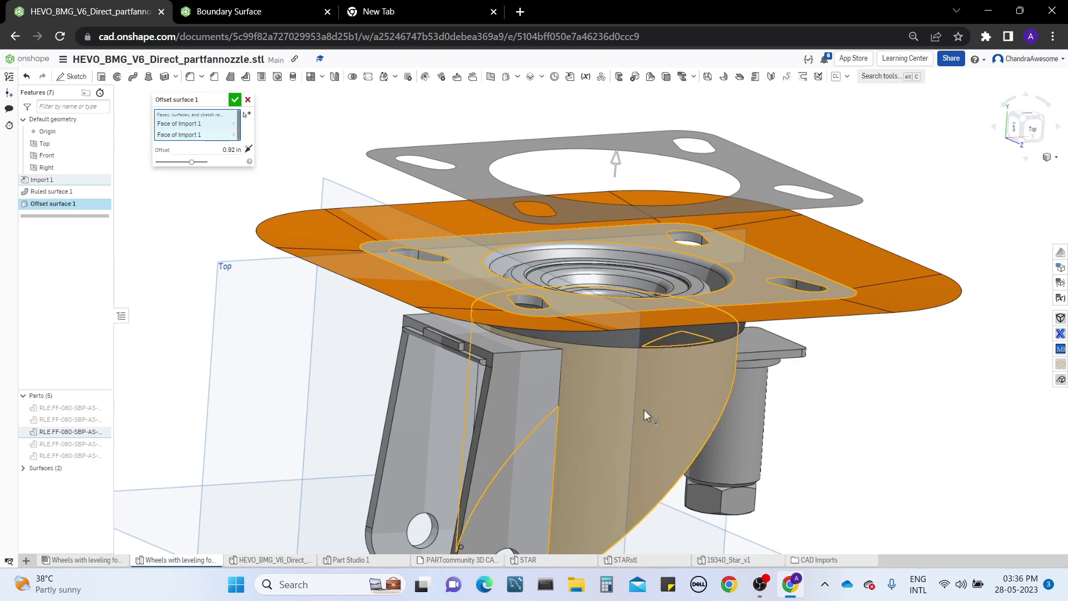
right_click_drag(656, 398, 732, 446)
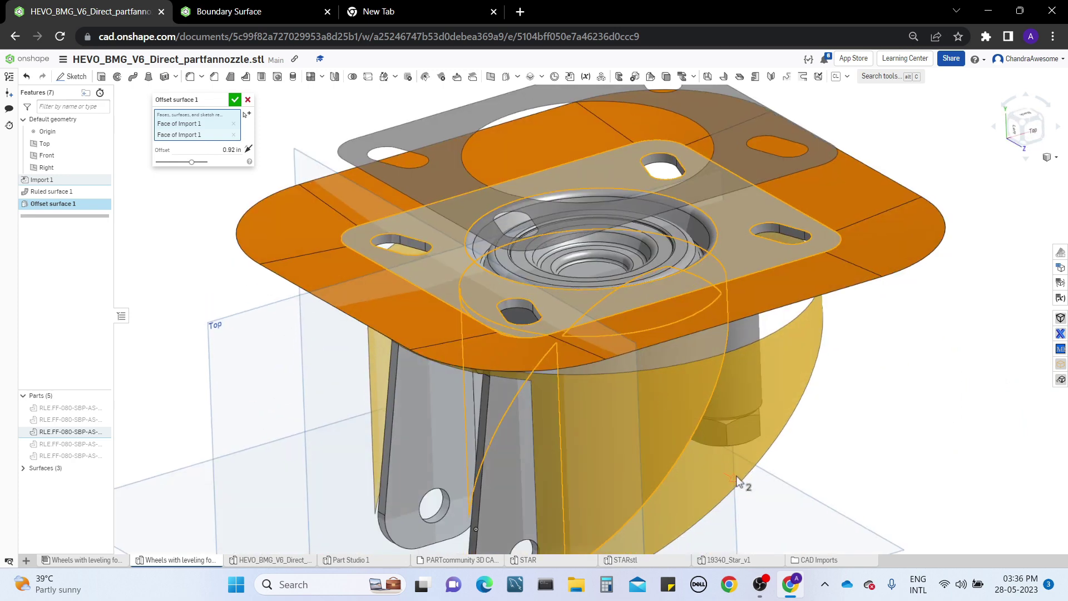
left_click_drag(732, 474, 728, 442)
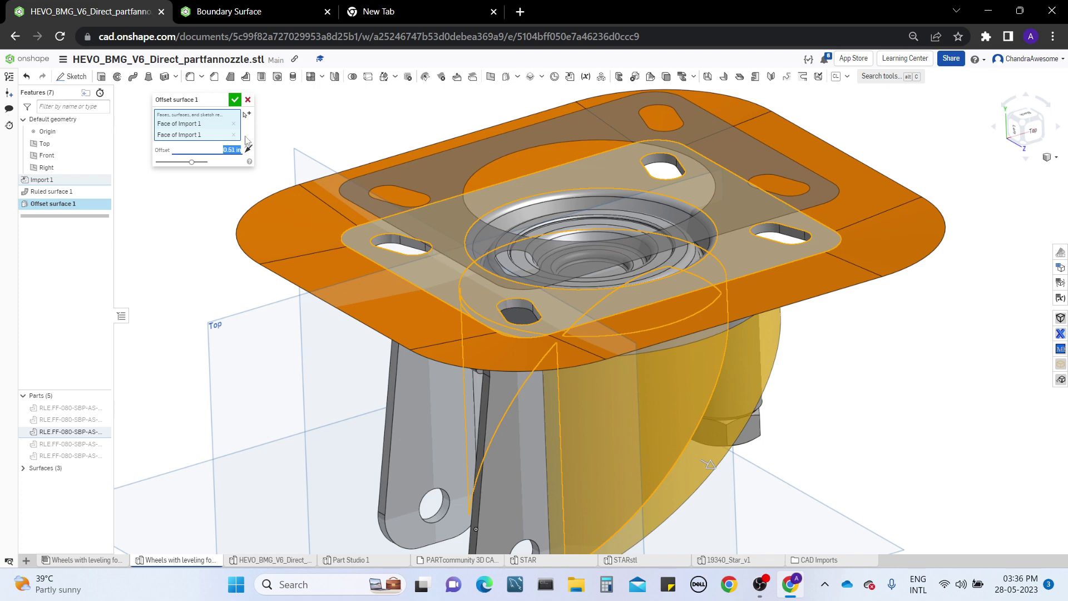
left_click(235, 100)
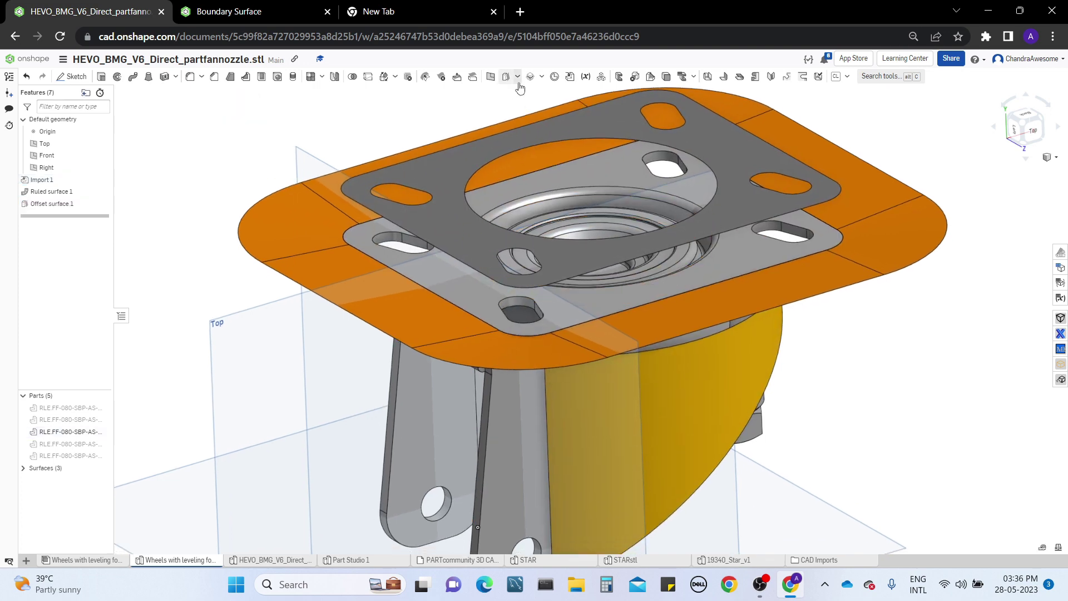
Start Boundary surface 1 and tilt the view down onto the plates.
left_click(518, 78)
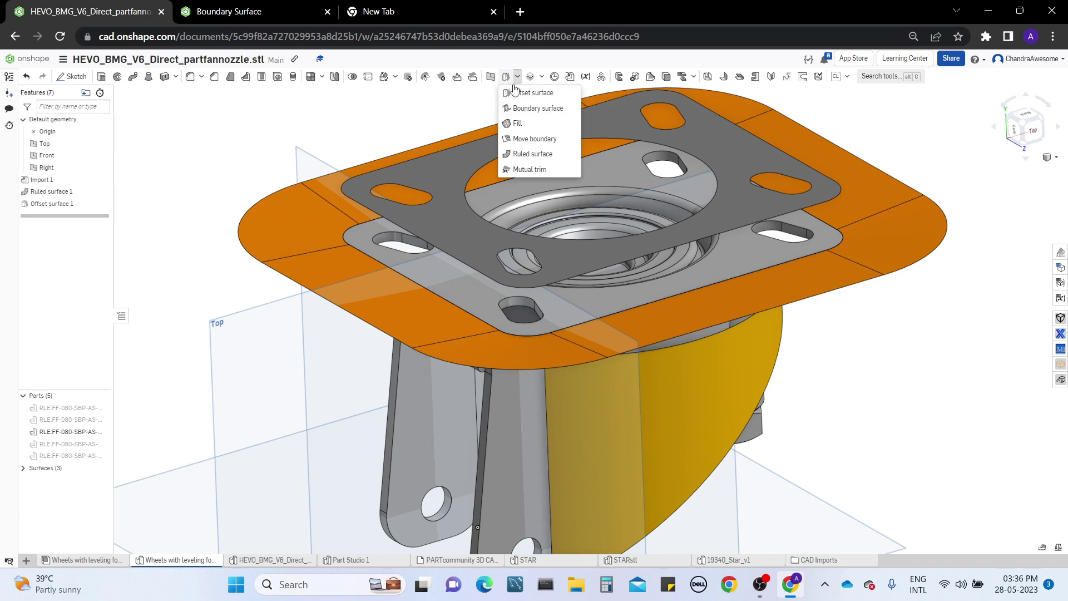
left_click(527, 109)
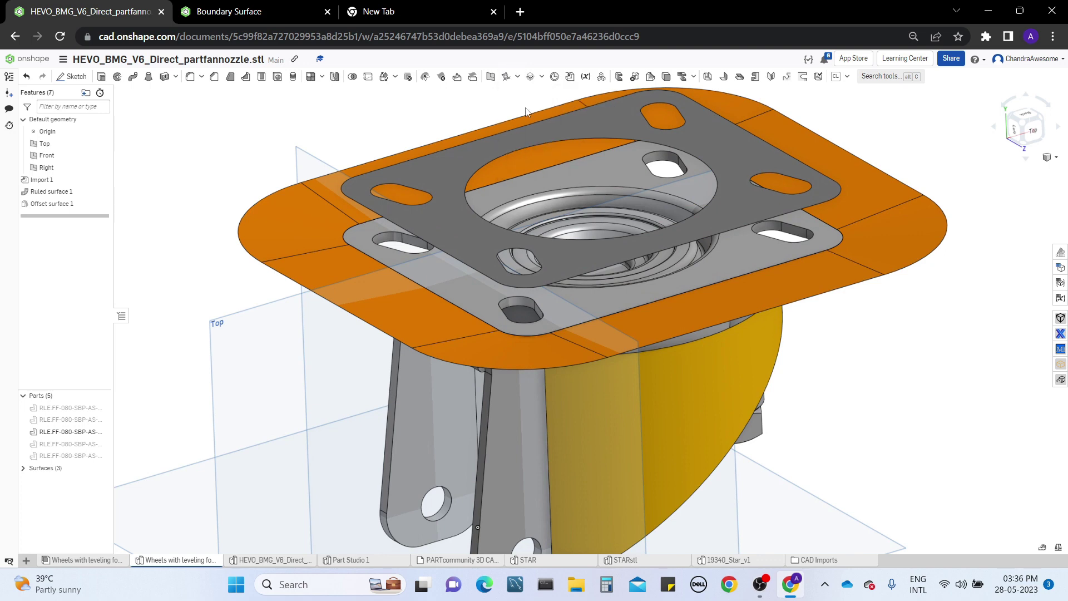
right_click_drag(477, 141, 480, 154)
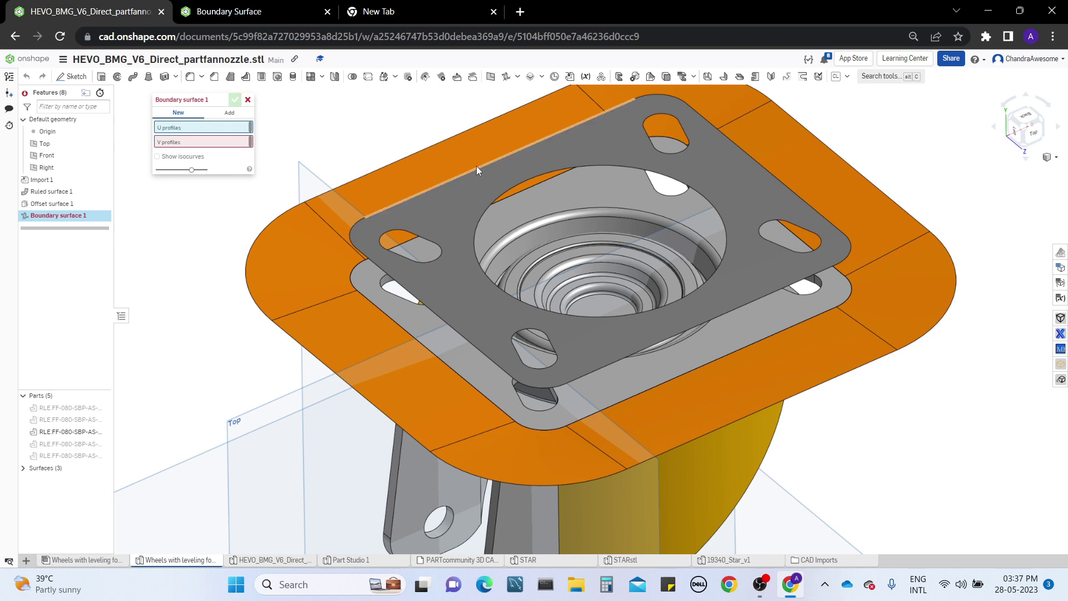
Try the circular hole edge and another offset edge as profiles, then remove both.
left_click(513, 189)
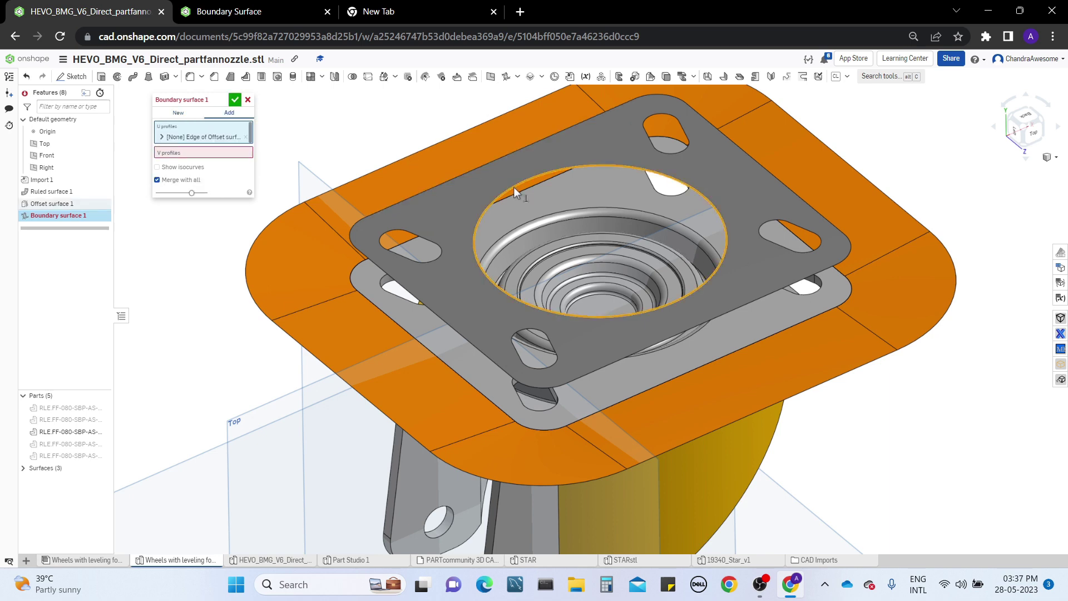
right_click_drag(516, 178, 472, 168)
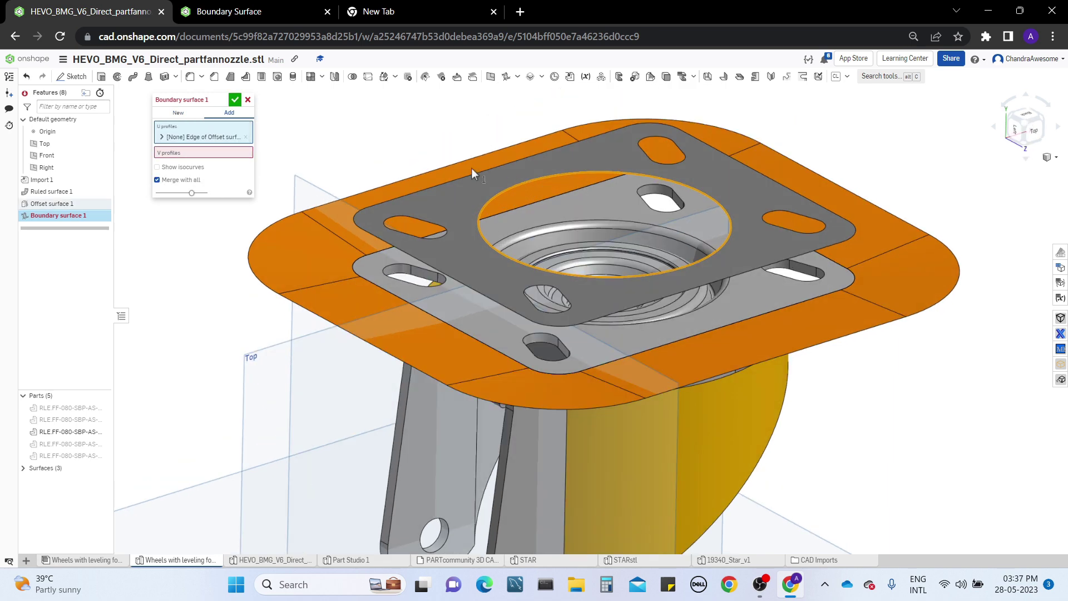
left_click(162, 137)
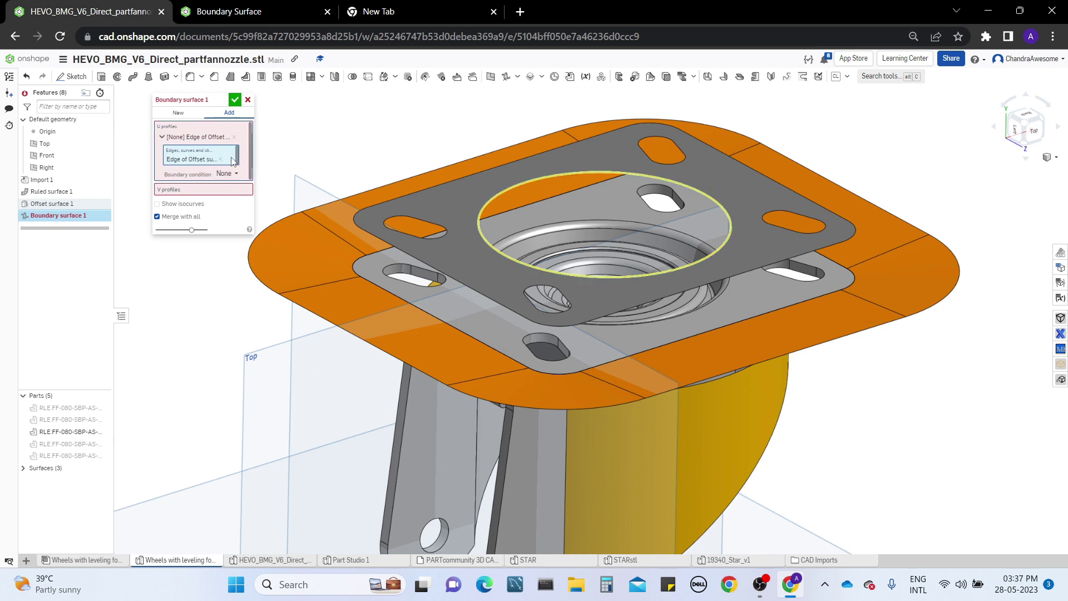
left_click(221, 160)
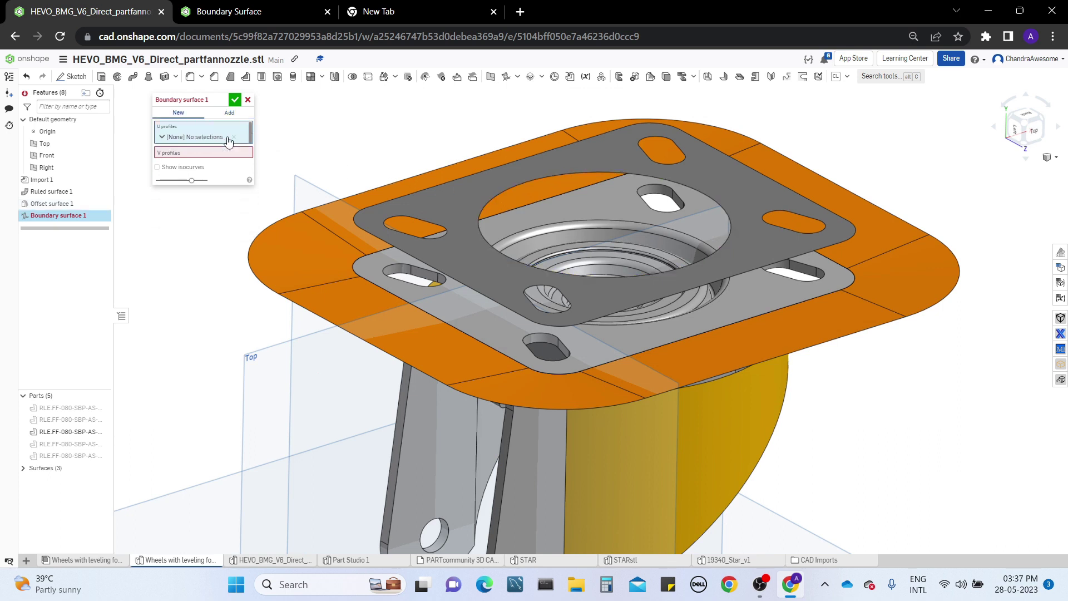
left_click(364, 228)
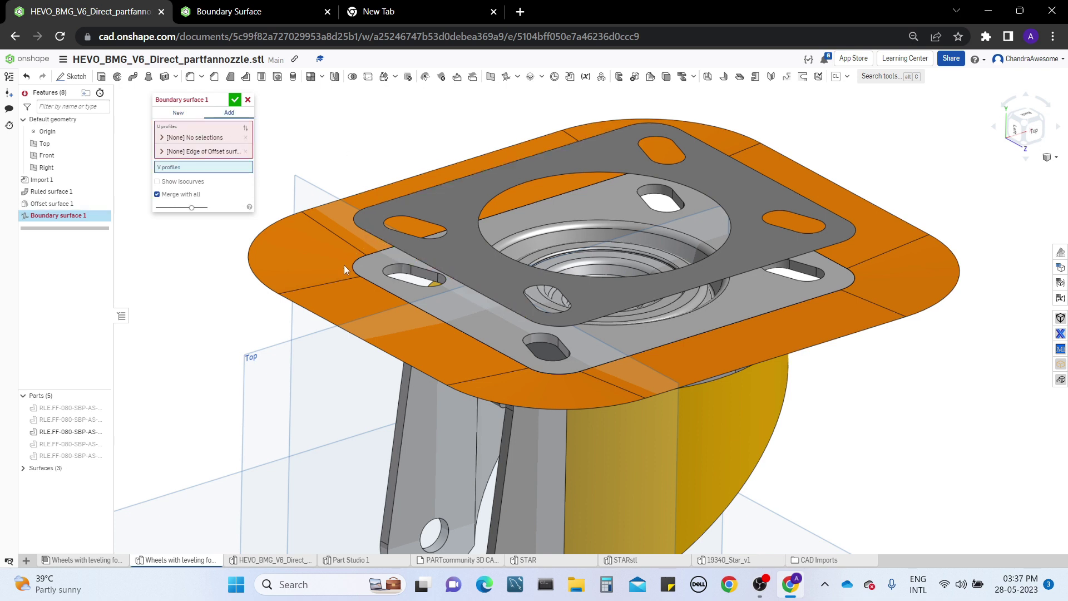
left_click(234, 151)
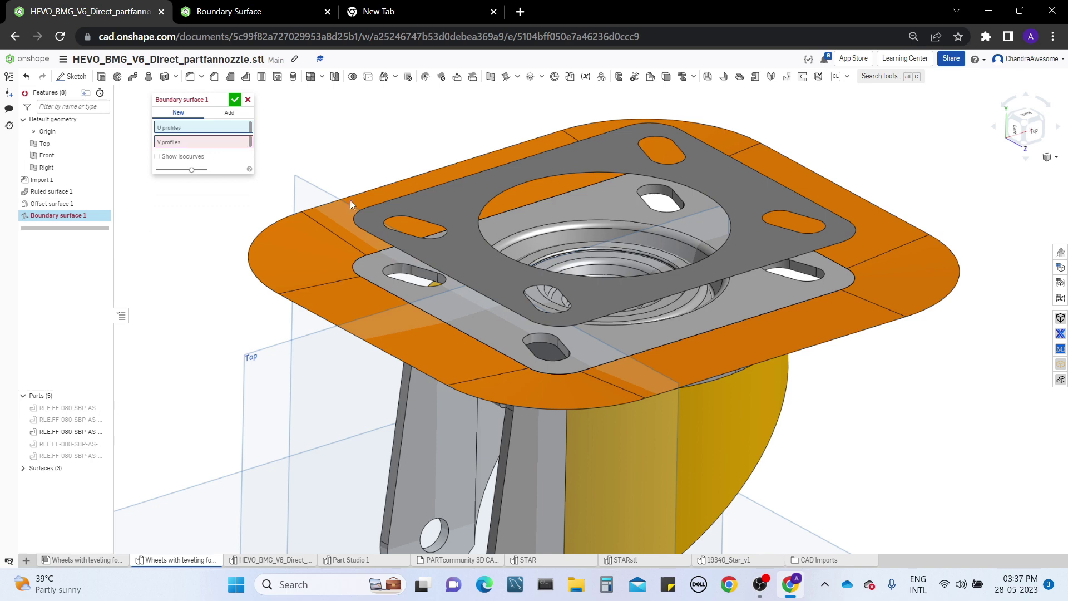
Use an Offset surface 1 edge and a Ruled surface 1 edge as the two U profiles.
left_click(380, 237)
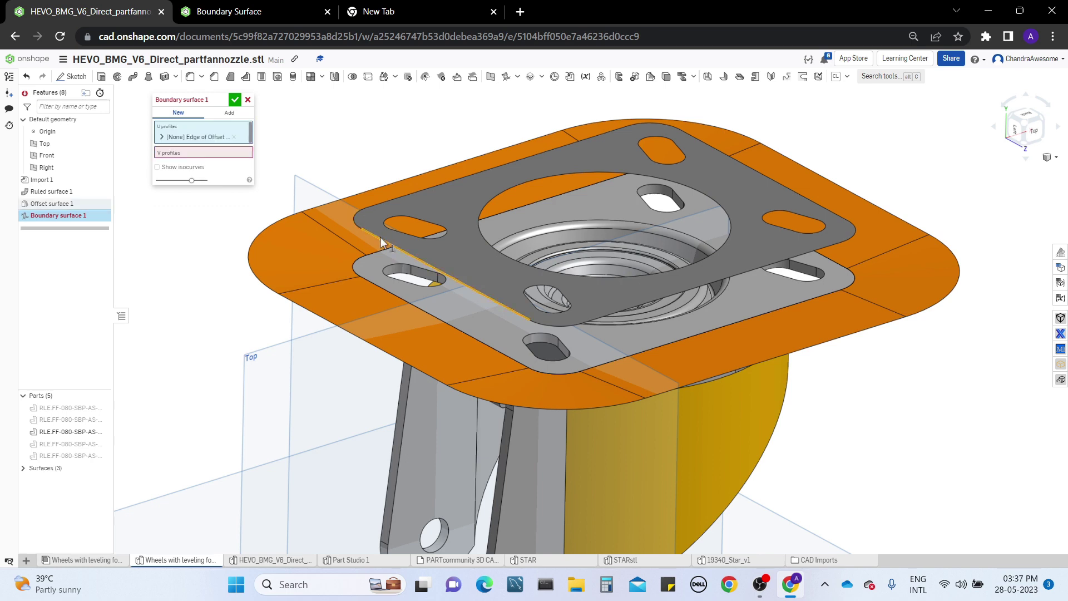
left_click(320, 318)
right_click_drag(353, 276, 365, 193)
mouse_move(346, 149)
right_mouse_down()
mouse_move(336, 150)
mouse_move(510, 153)
mouse_move(349, 161)
right_mouse_up()
scroll(350, 162, "up", 3)
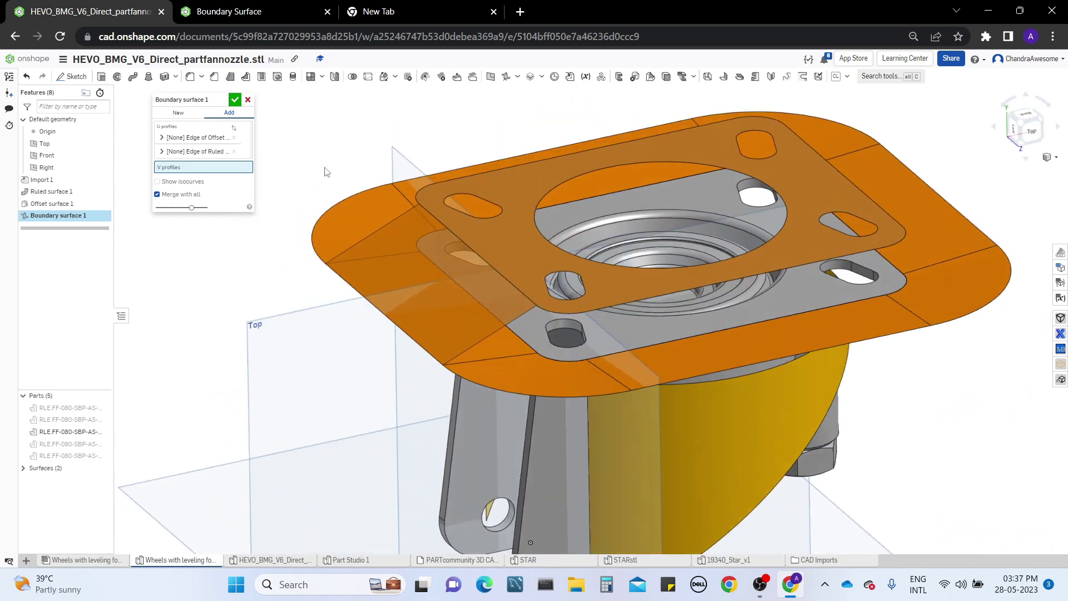
scroll(417, 284, "up", 2)
mouse_move(429, 279)
right_mouse_down()
mouse_move(433, 241)
mouse_move(428, 271)
right_mouse_up()
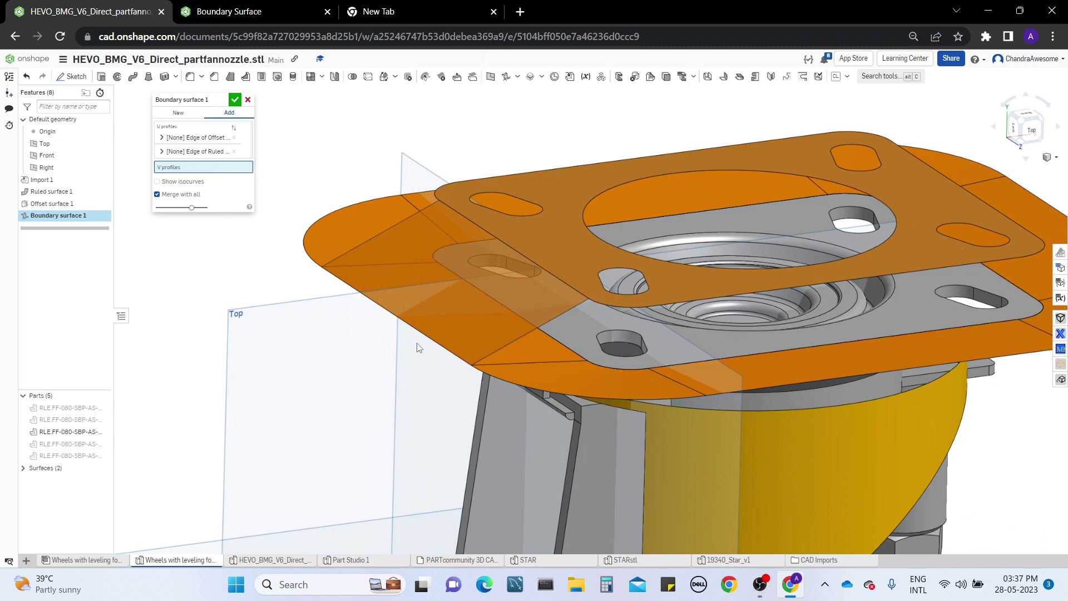
mouse_move(360, 173)
right_mouse_down()
mouse_move(361, 156)
mouse_move(359, 170)
right_mouse_up()
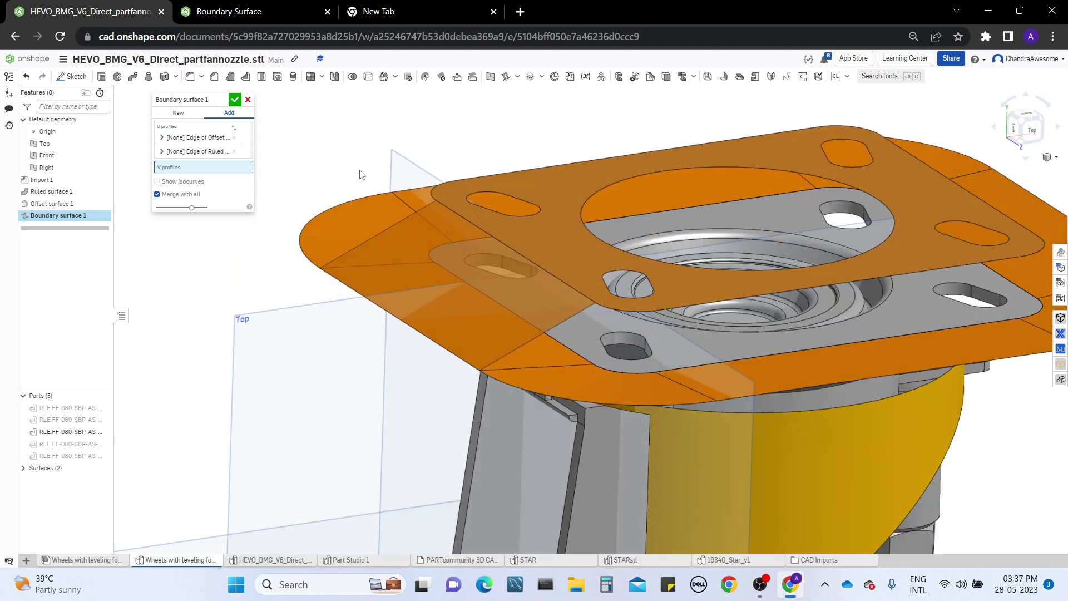
middle_click_drag(358, 170, 328, 179)
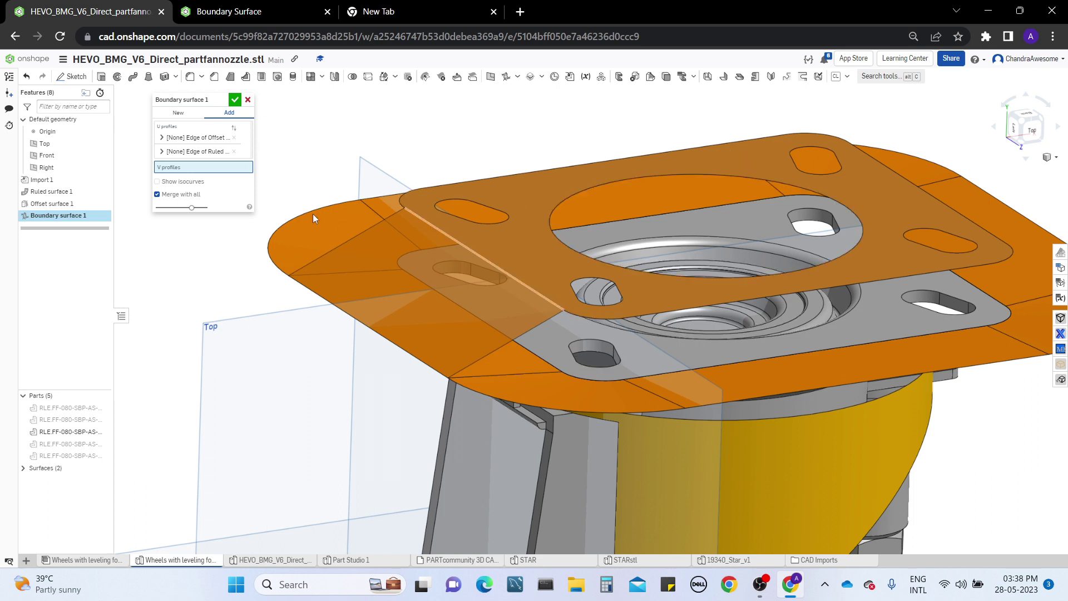
Try extra plate edges and other boundary conditions on the offset-edge profile, then remove the extra edges.
left_click(162, 138)
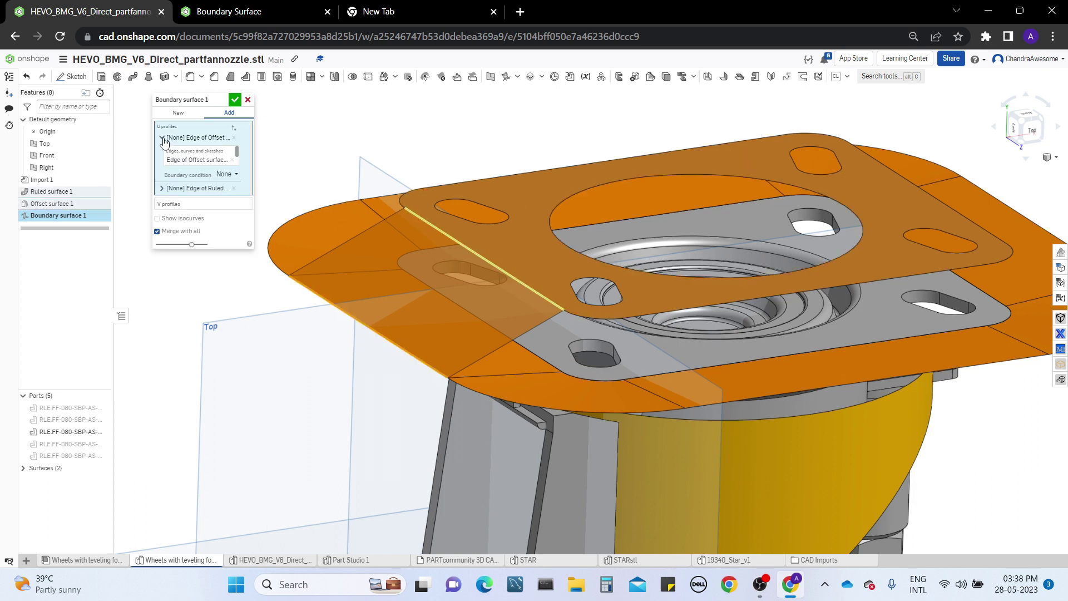
left_click(576, 313)
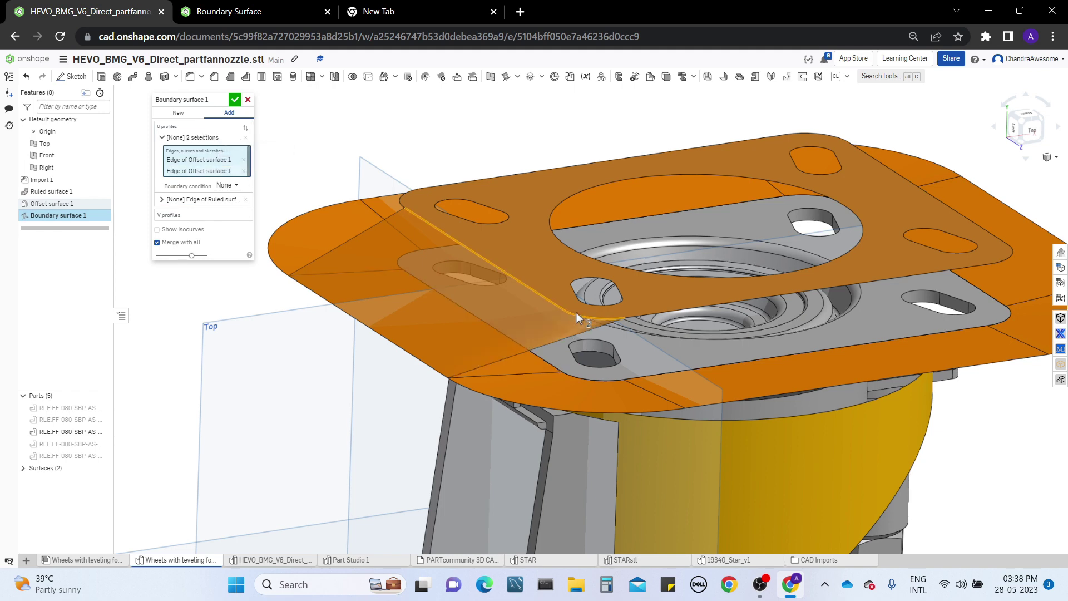
left_click(635, 316)
right_click_drag(642, 315, 480, 293)
left_click(219, 201)
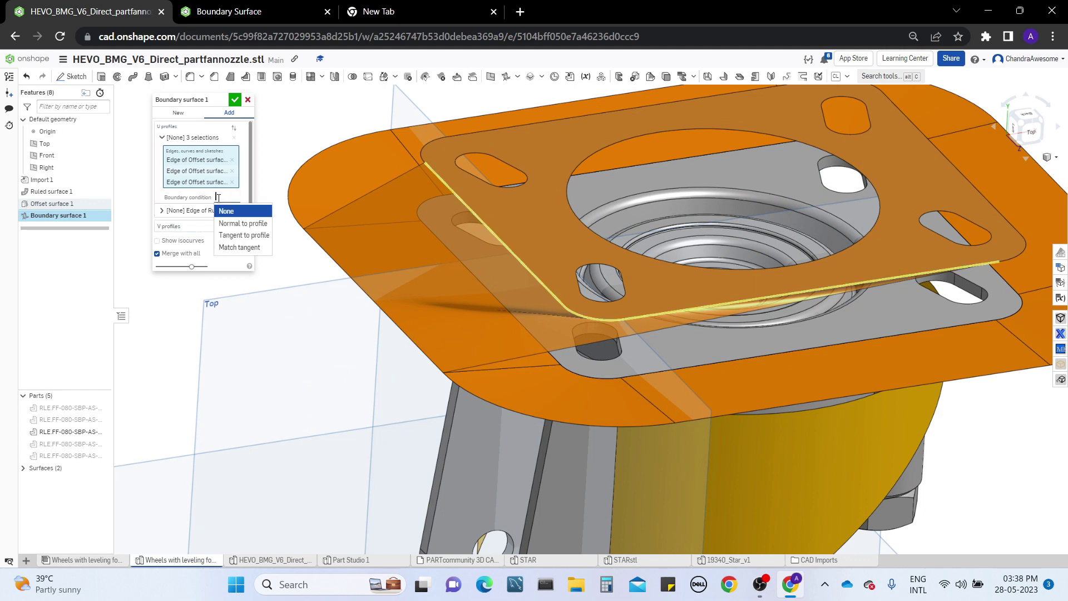
left_click(226, 220)
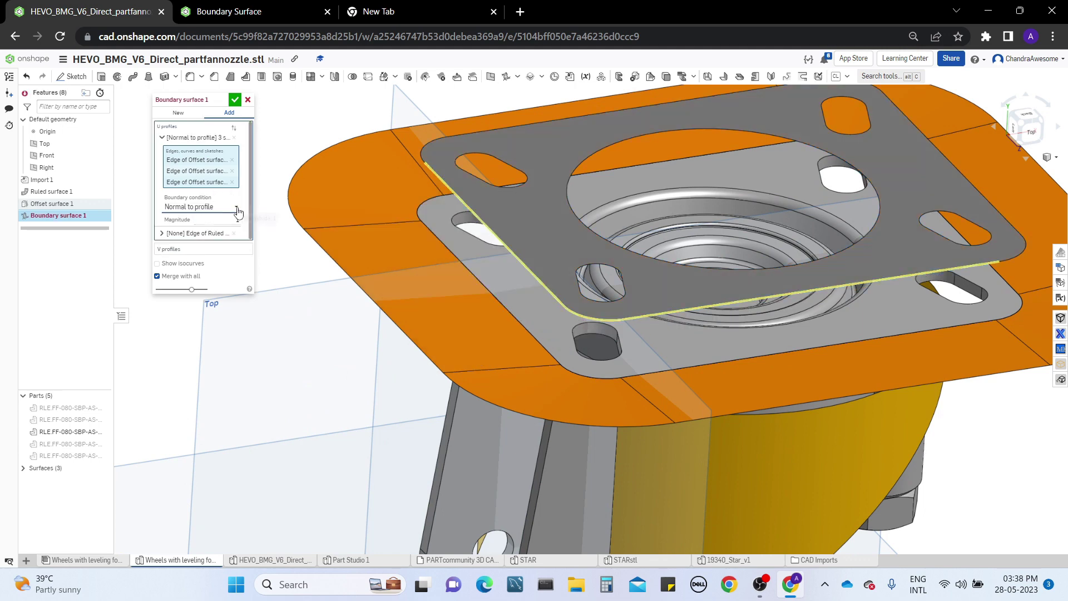
left_click(233, 207)
left_click(229, 247)
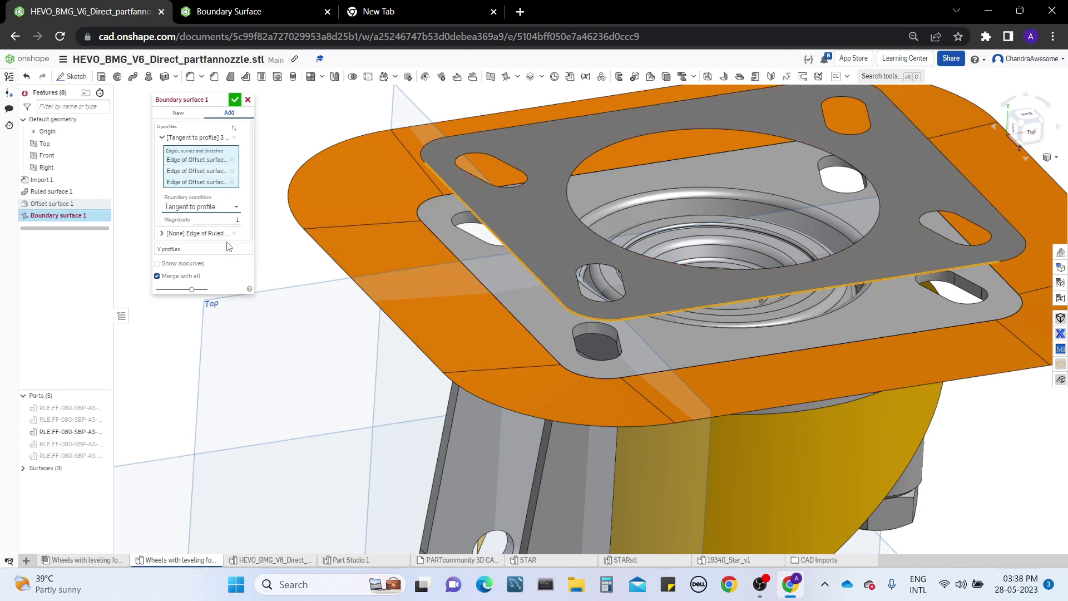
left_click(221, 183)
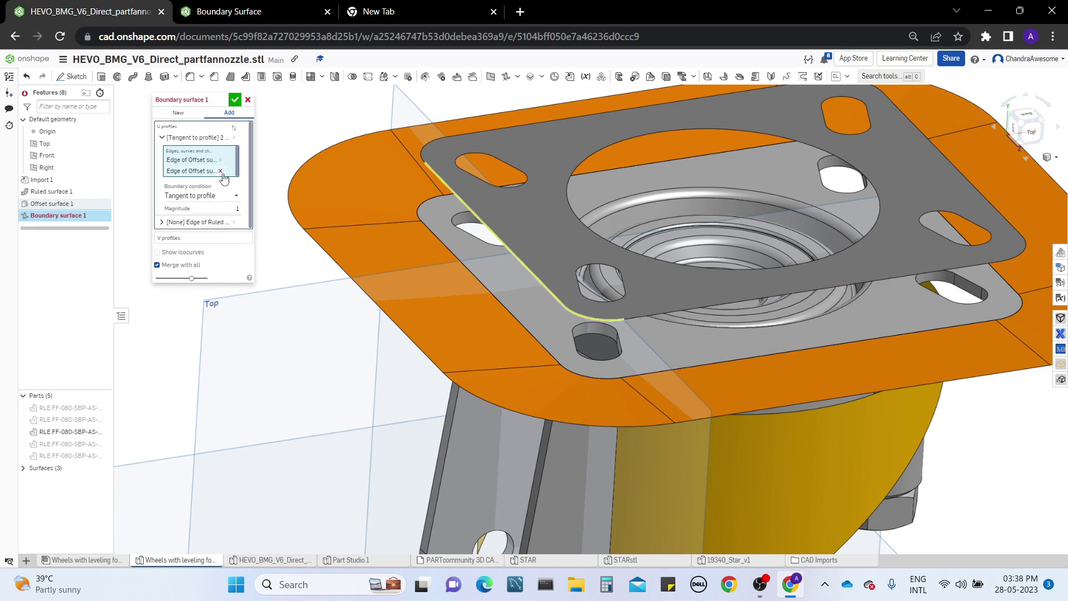
left_click(220, 171)
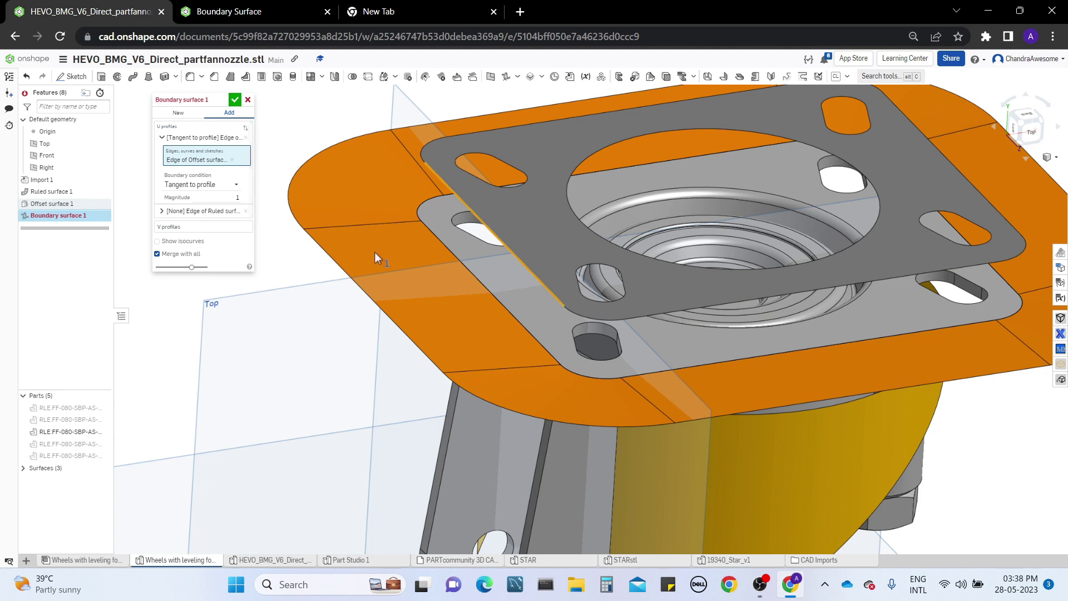
Set the offset-edge profile to Match tangent with Face of Offset surface 1.
left_click(235, 184)
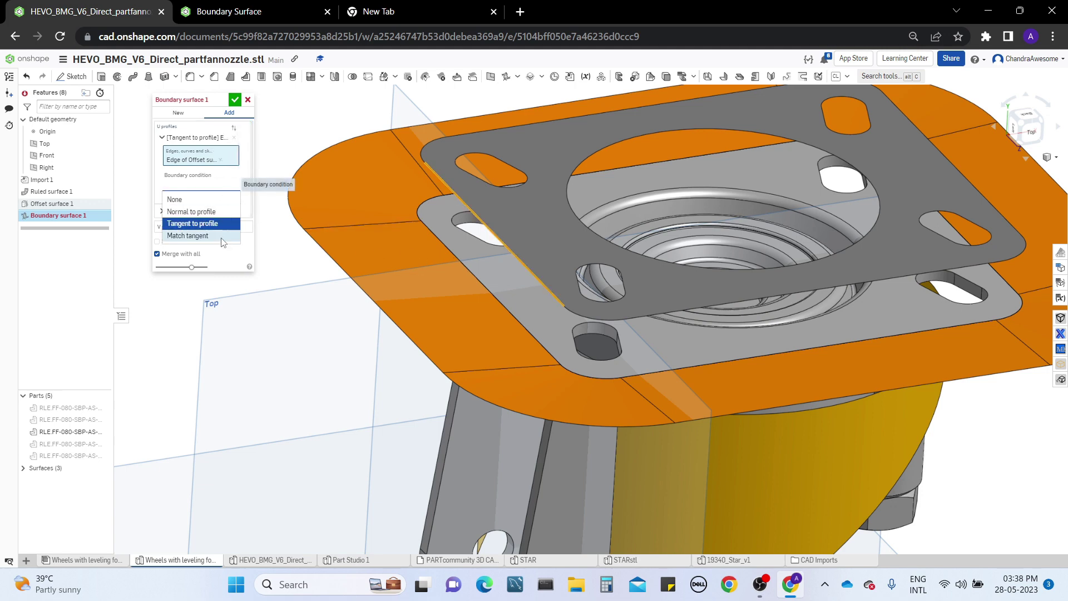
left_click(188, 235)
right_click_drag(521, 239, 492, 216)
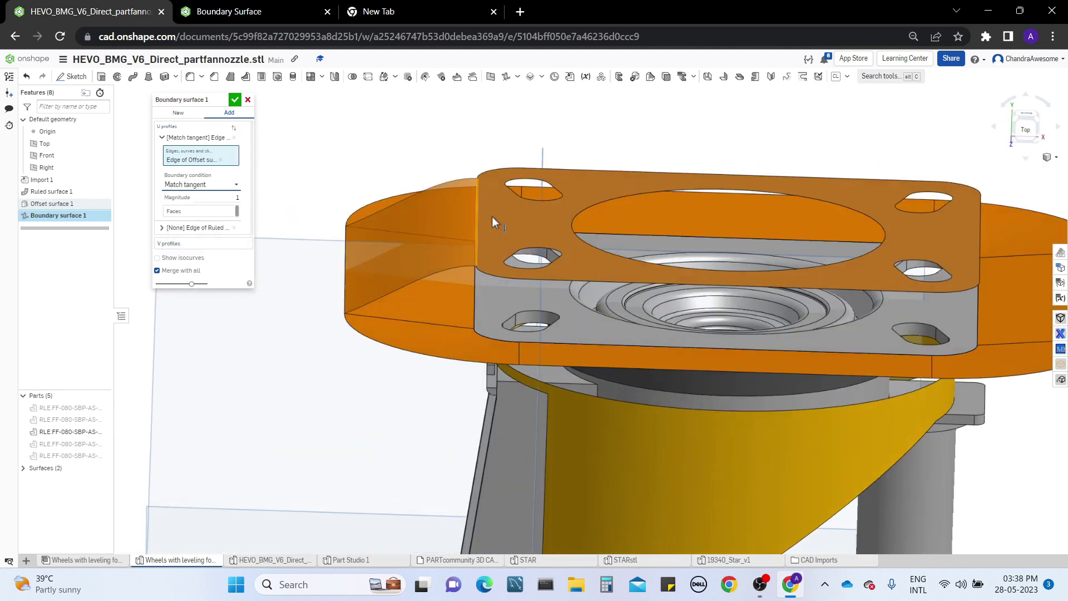
left_click(205, 217)
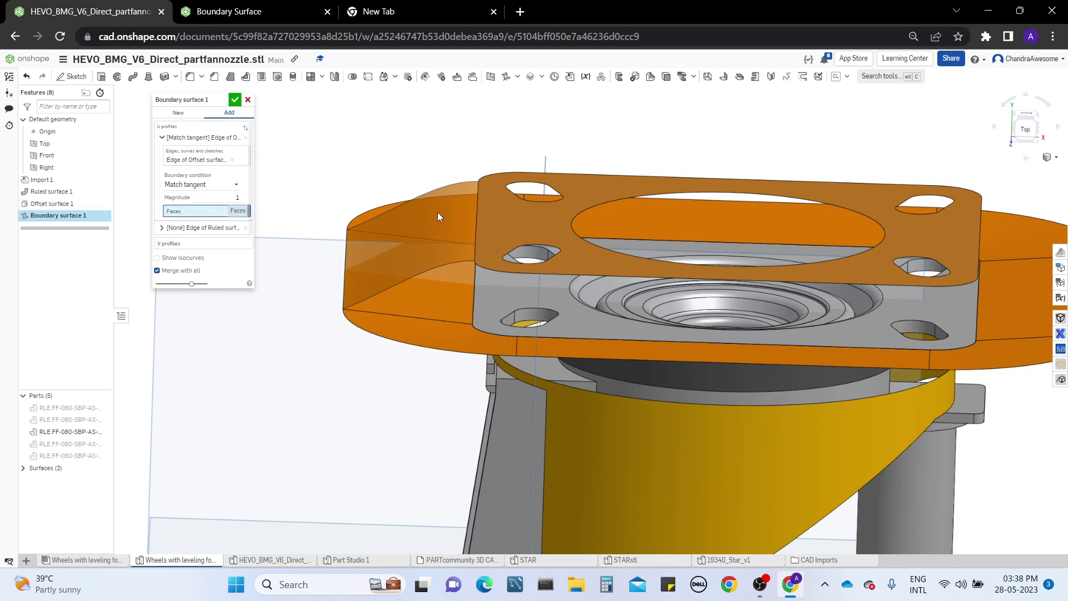
left_click(492, 216)
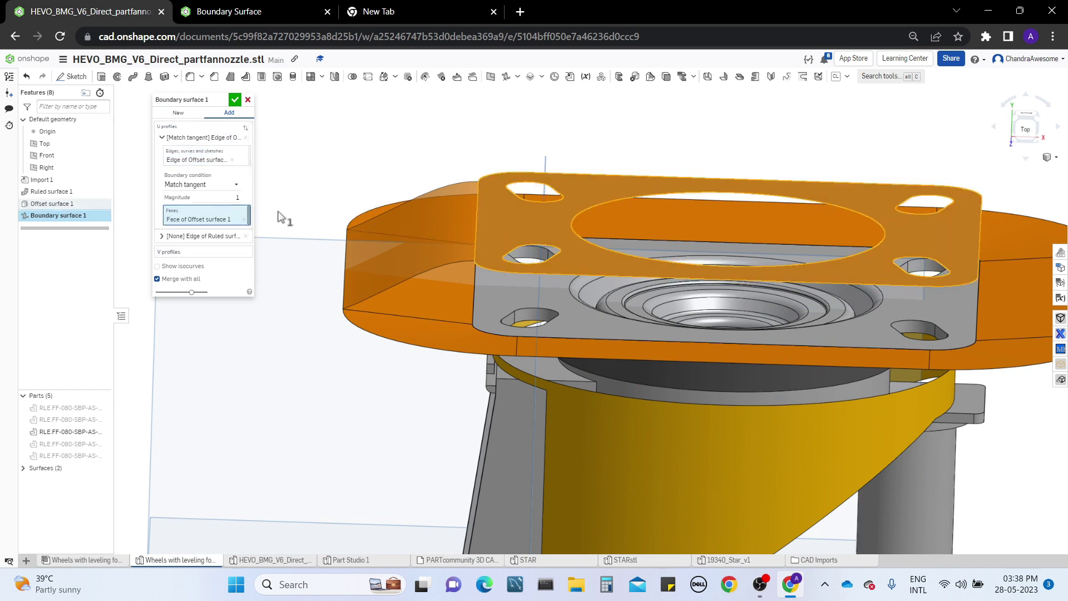
Set the tangency magnitude to 1.
left_click(222, 198)
type("3")
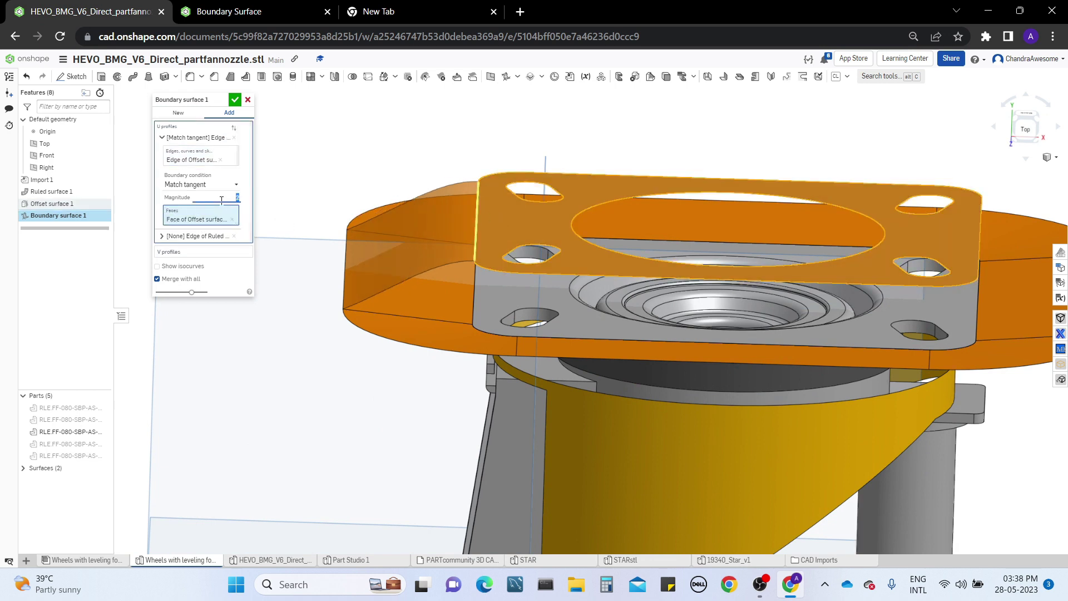
right_click_drag(411, 236, 323, 163)
type("1")
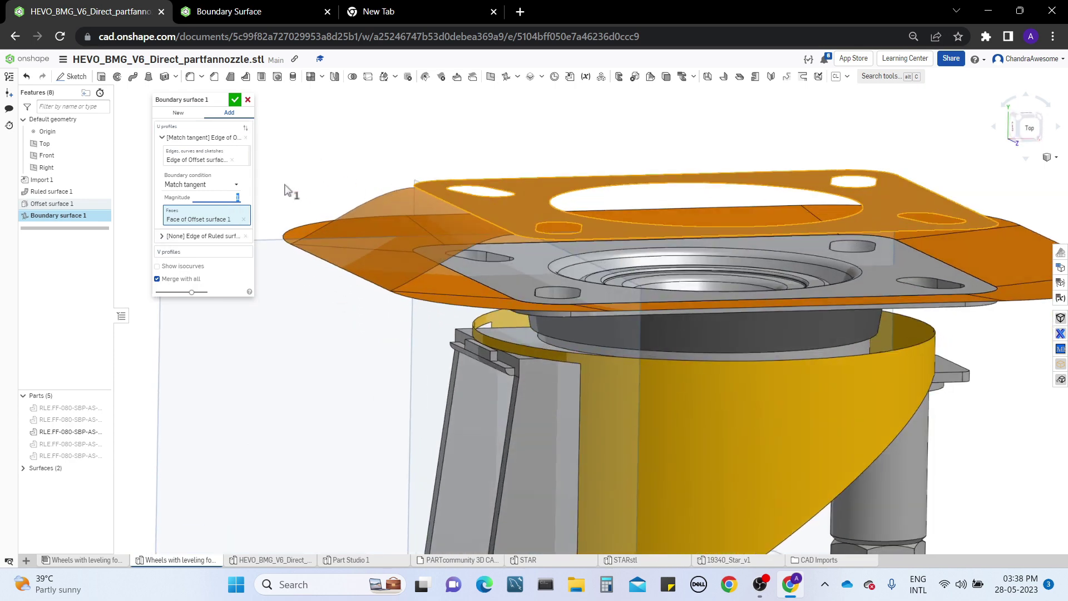
left_click(199, 253)
right_click_drag(632, 149, 633, 172)
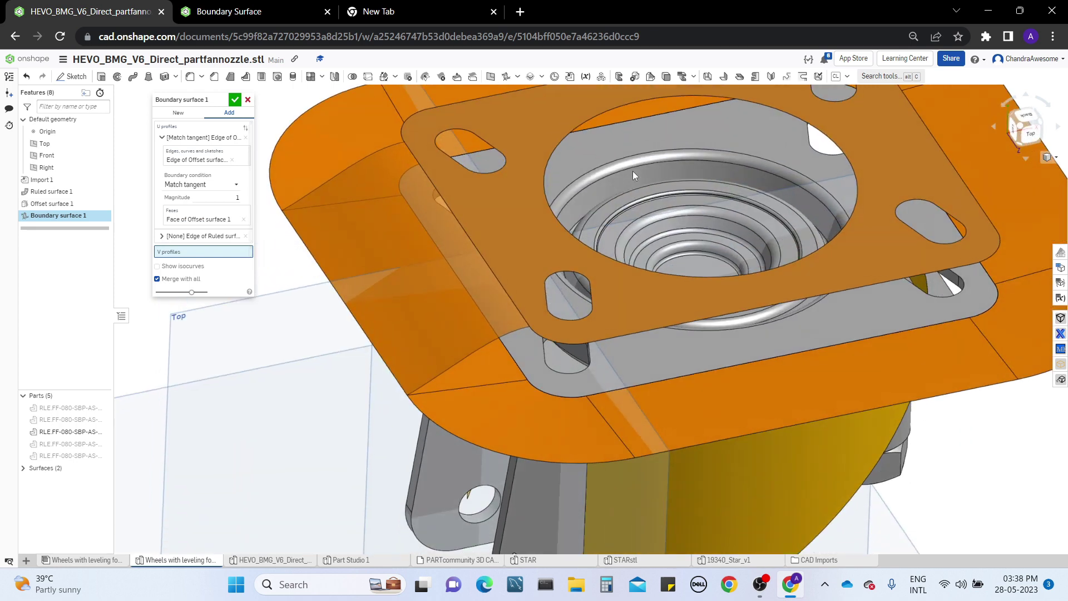
Set the Ruled surface 1 edge profile to Match tangent and accept Boundary surface 1.
right_click_drag(513, 380, 586, 281)
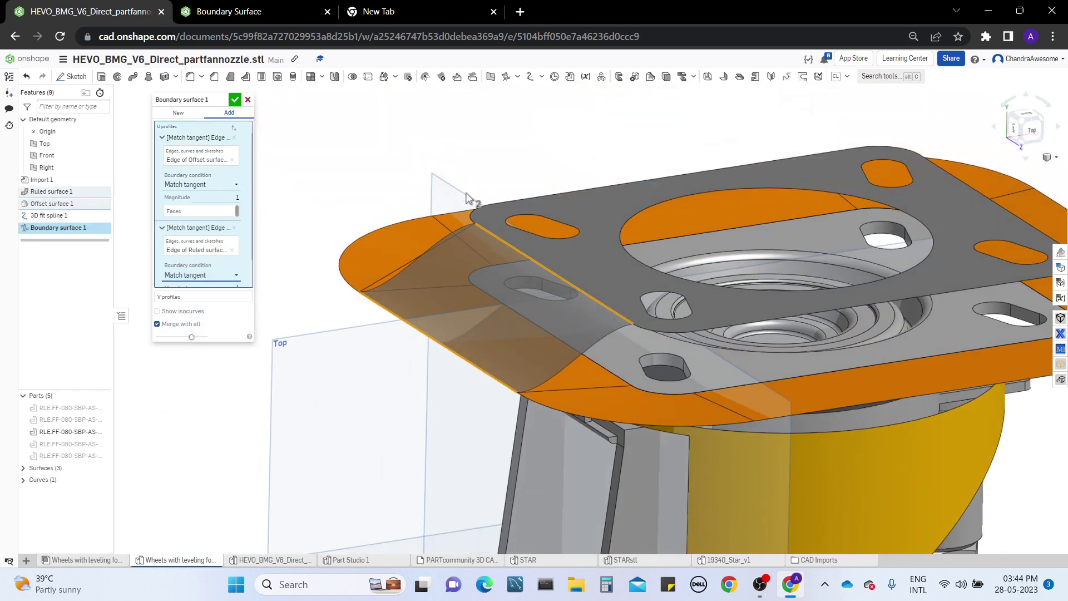
right_click_drag(472, 196, 462, 268)
right_click_drag(451, 193, 373, 189)
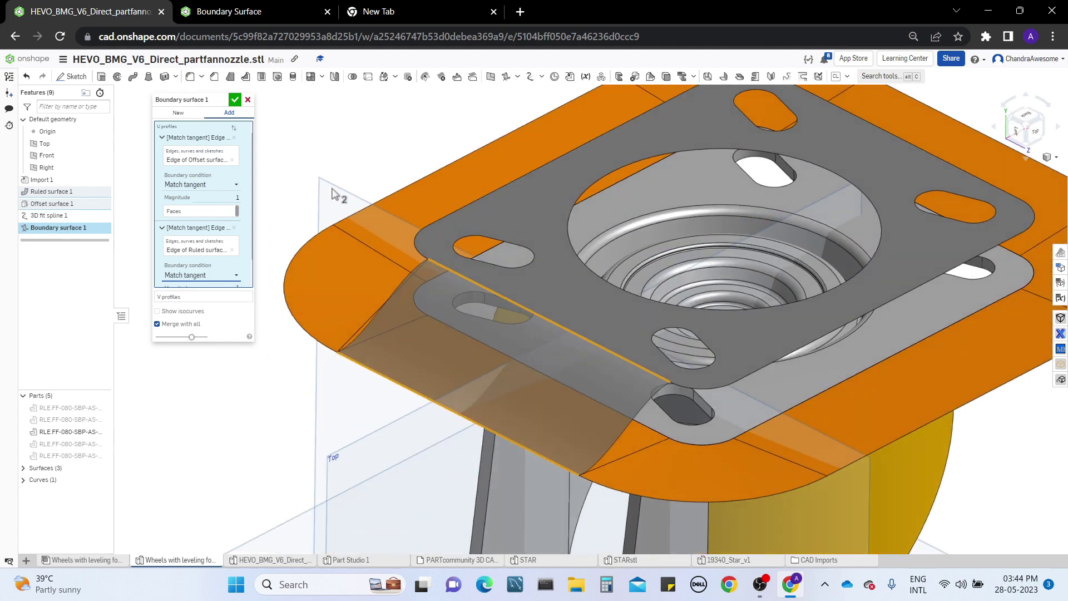
right_click_drag(317, 212, 328, 193)
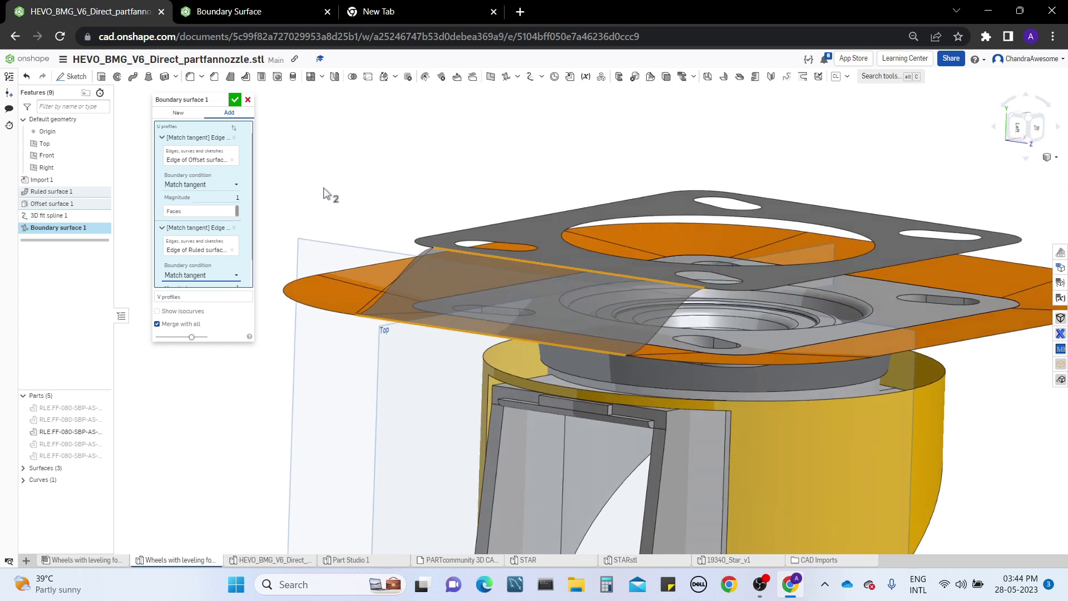
left_click(235, 100)
Start Boundary surface 2 with an Offset surface 1 edge and a Ruled surface 1 edge as profiles.
right_click_drag(677, 251, 672, 250)
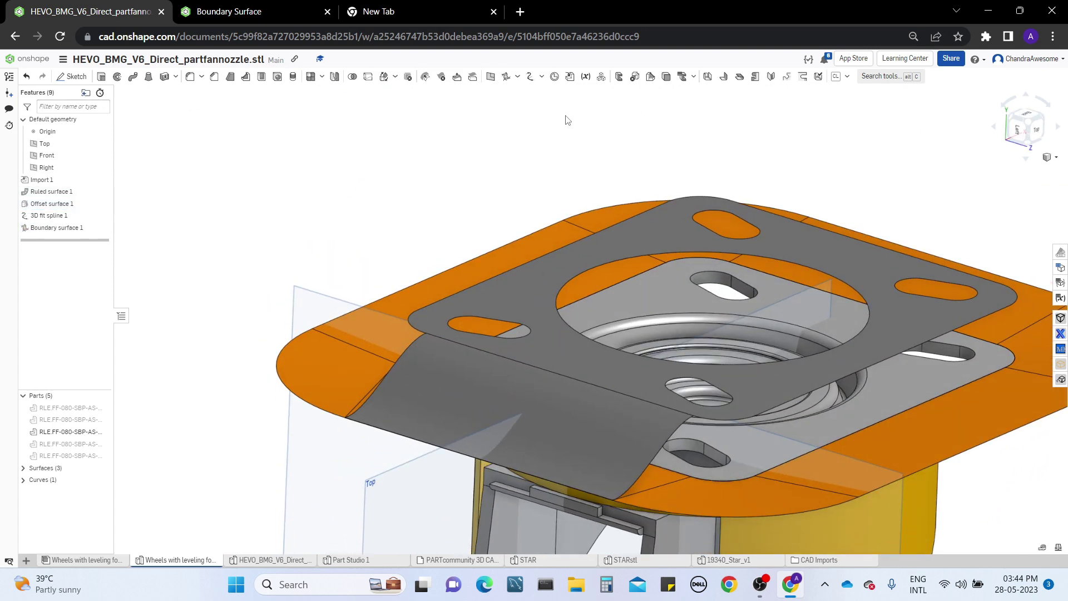
left_click(507, 78)
middle_click_drag(424, 250, 407, 171)
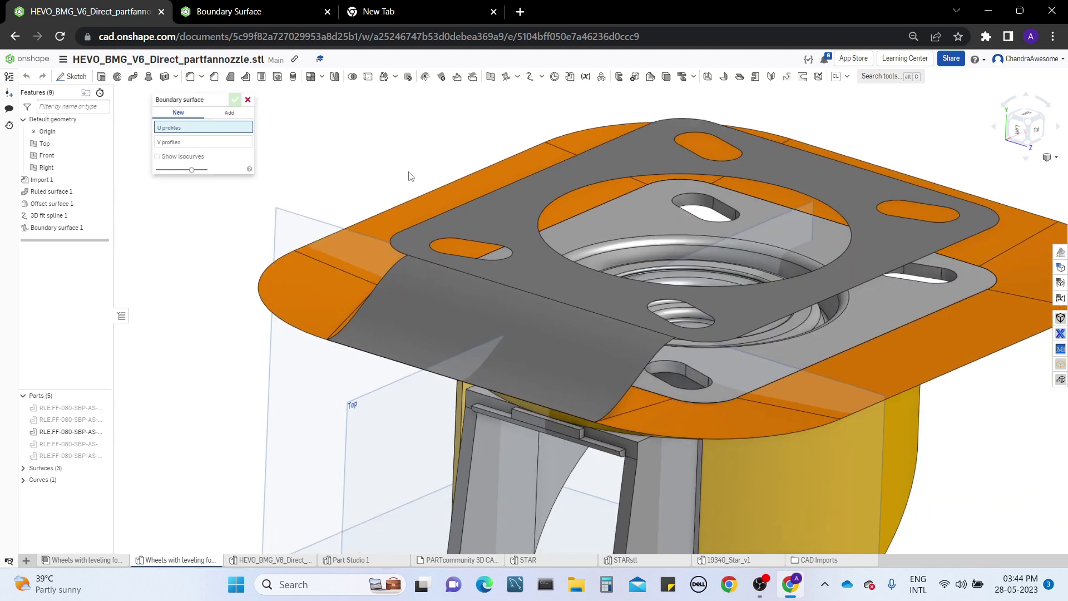
left_click(698, 340)
right_click_drag(698, 341, 819, 339)
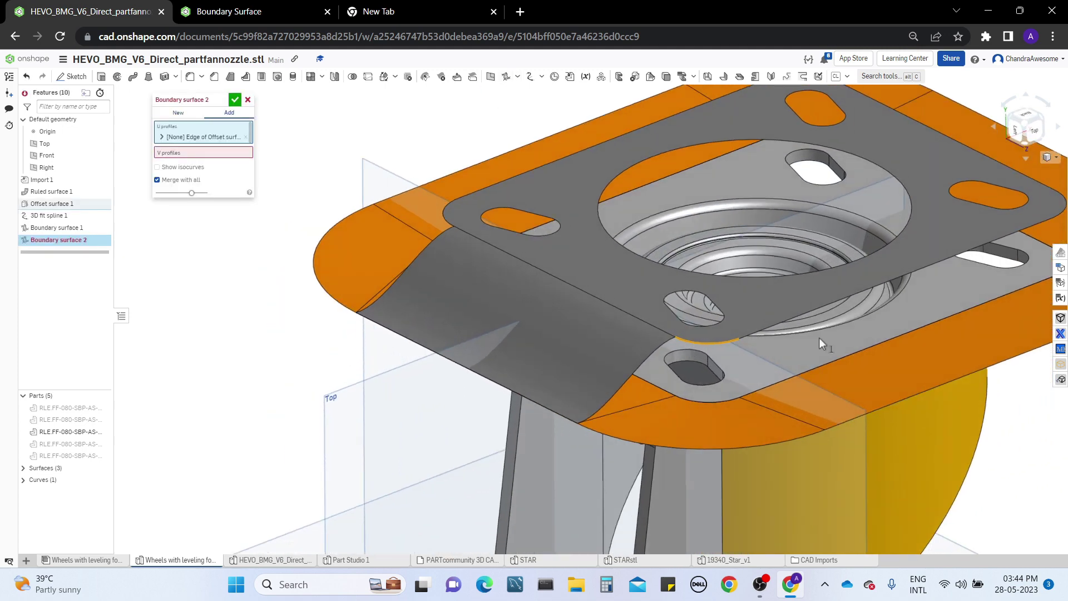
left_click(752, 332)
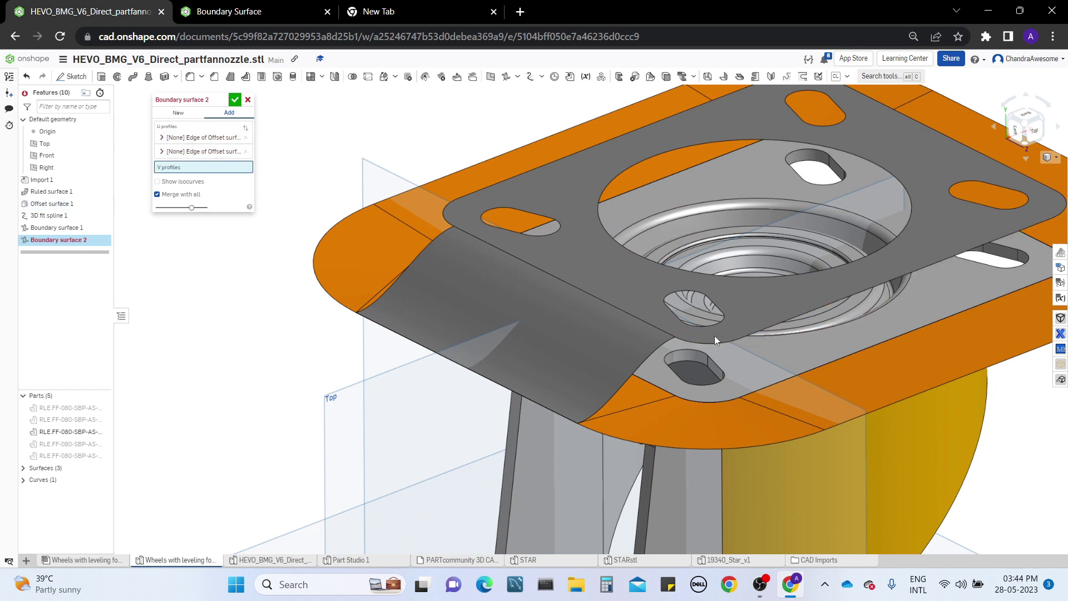
left_click(245, 151)
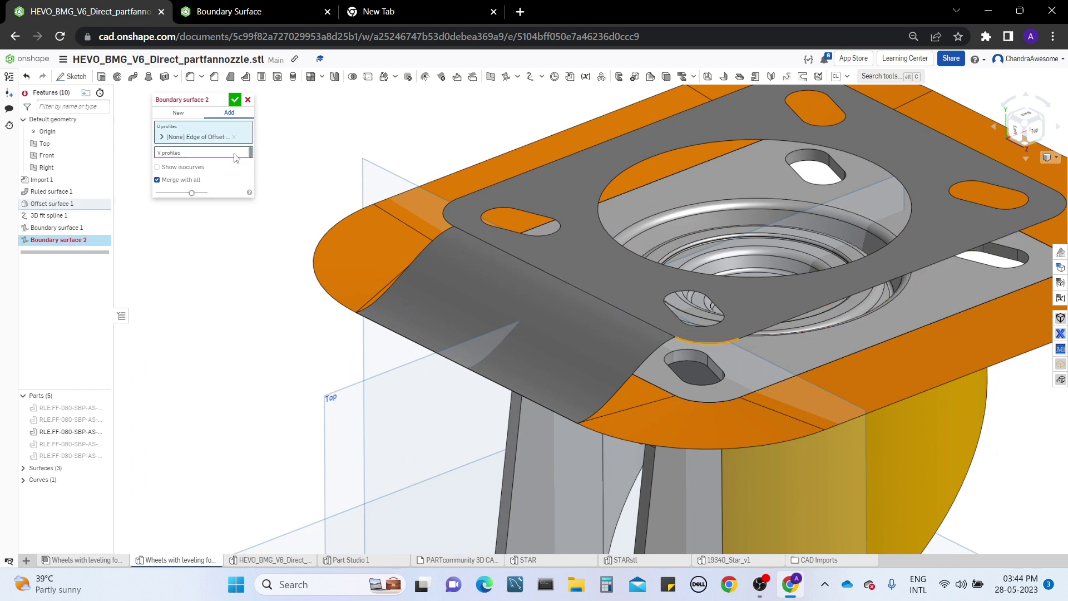
left_click(700, 450)
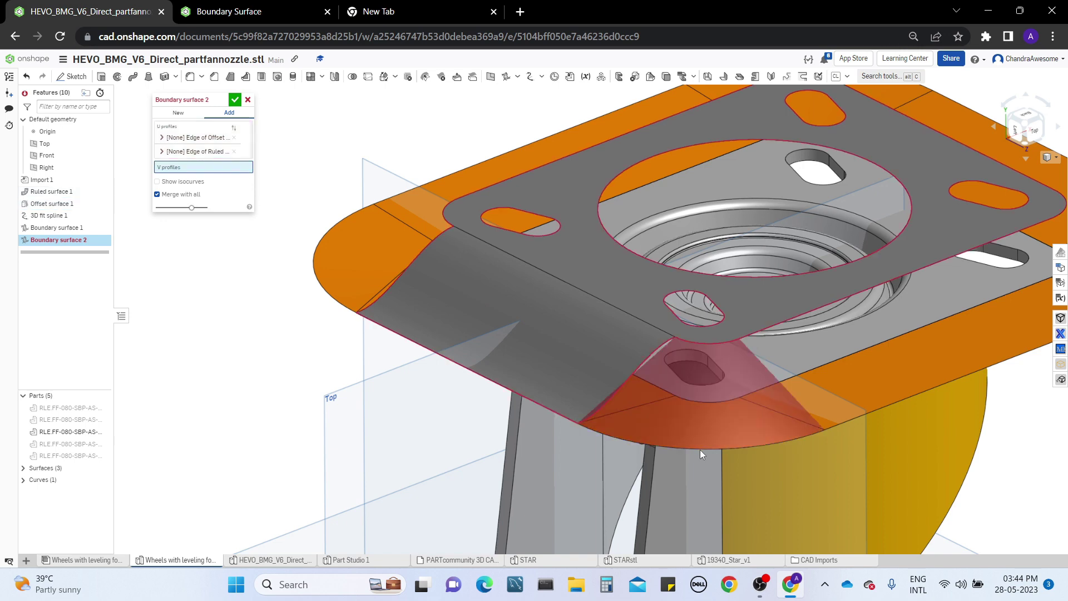
middle_click_drag(681, 371, 656, 363)
mouse_move(656, 362)
right_mouse_down()
mouse_move(675, 349)
mouse_move(642, 349)
right_mouse_up()
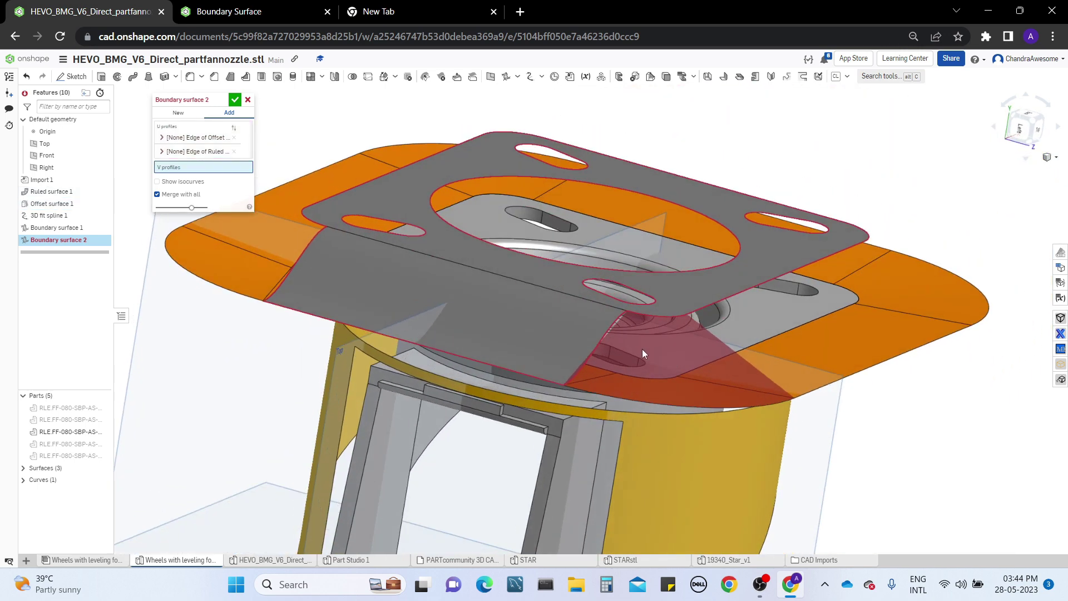
Make Boundary surface 2 a new surface and add a Boundary surface 1 edge as V profile.
left_click(177, 113)
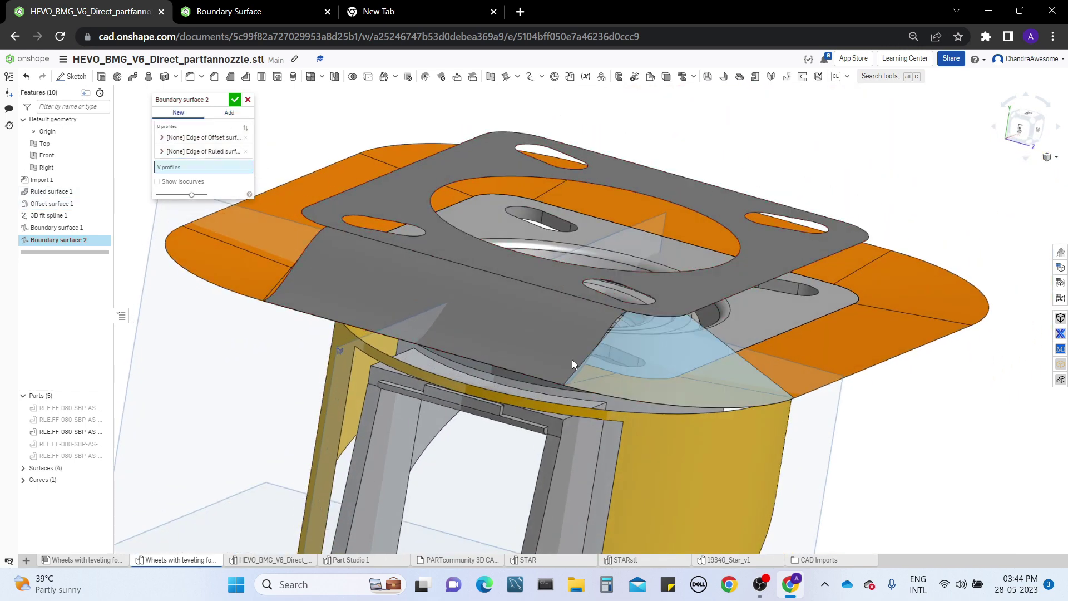
right_click_drag(572, 360, 595, 358)
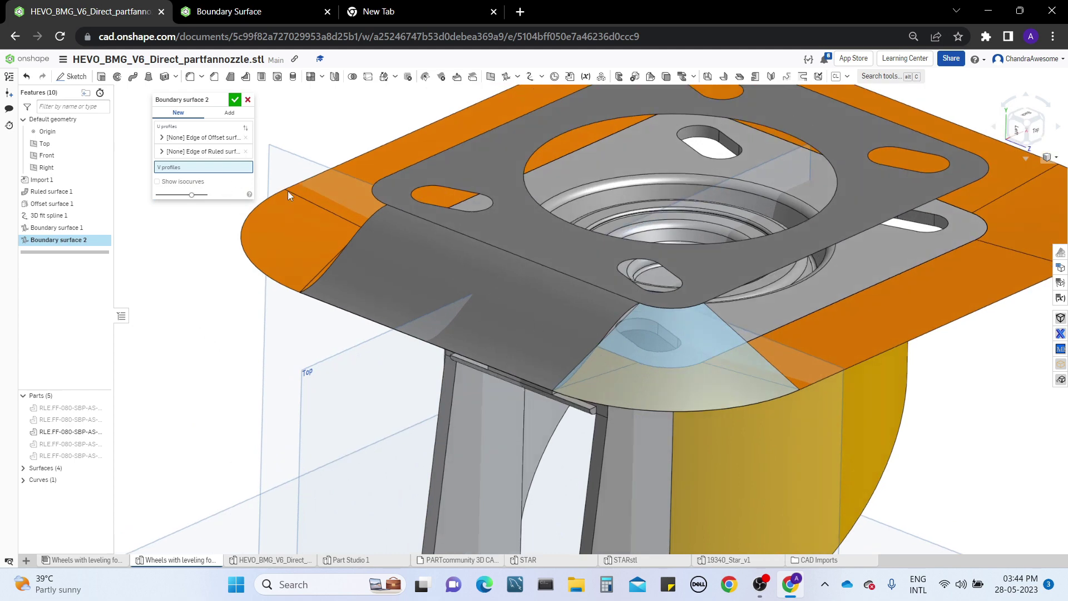
left_click(618, 317)
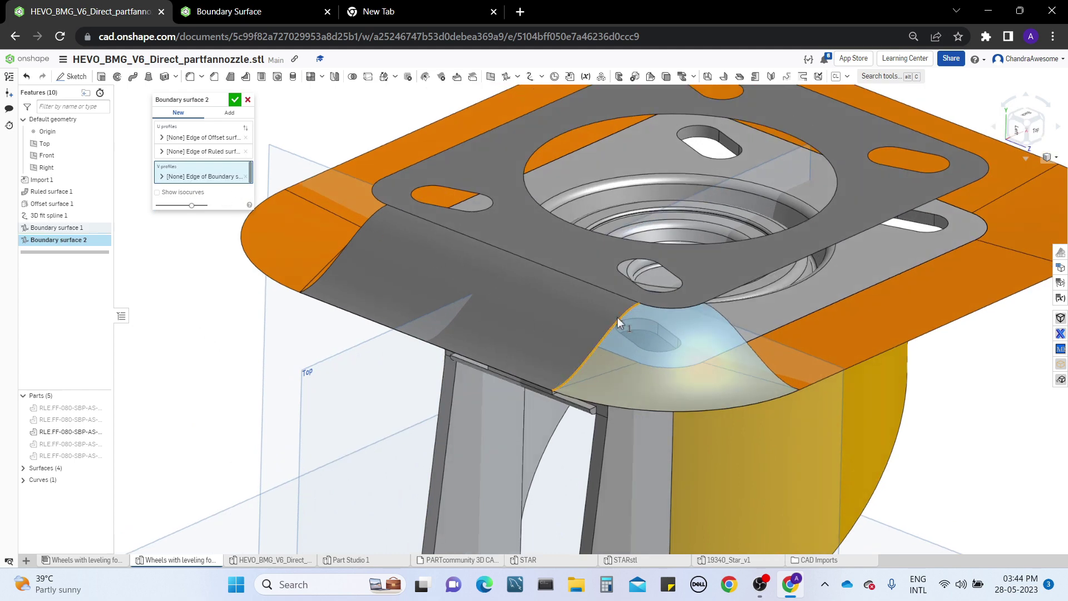
right_click_drag(617, 318, 663, 330)
middle_click_drag(663, 330, 597, 330)
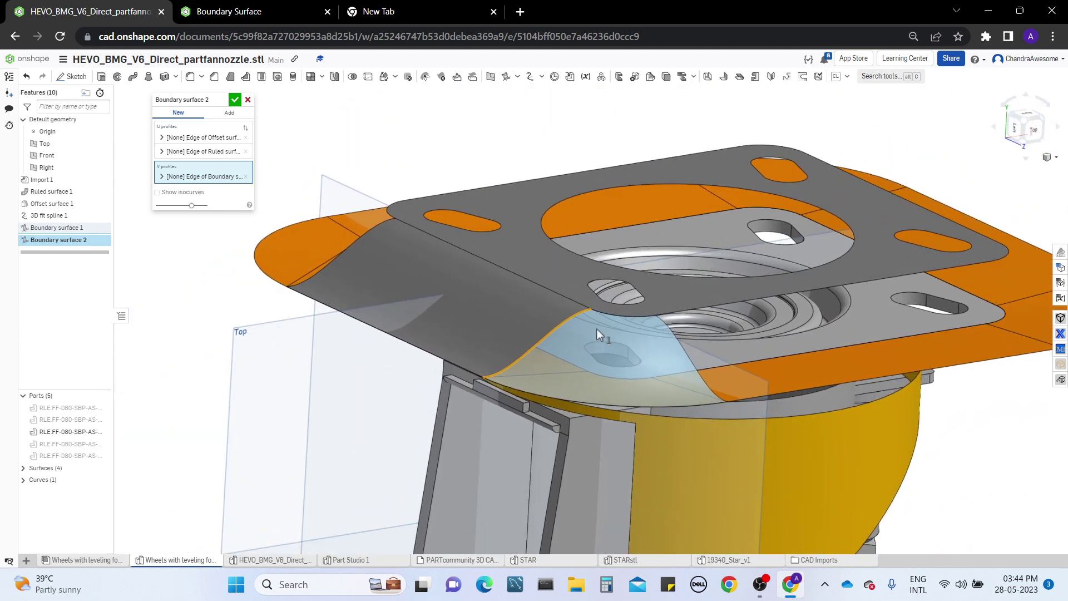
right_click_drag(597, 329, 477, 358)
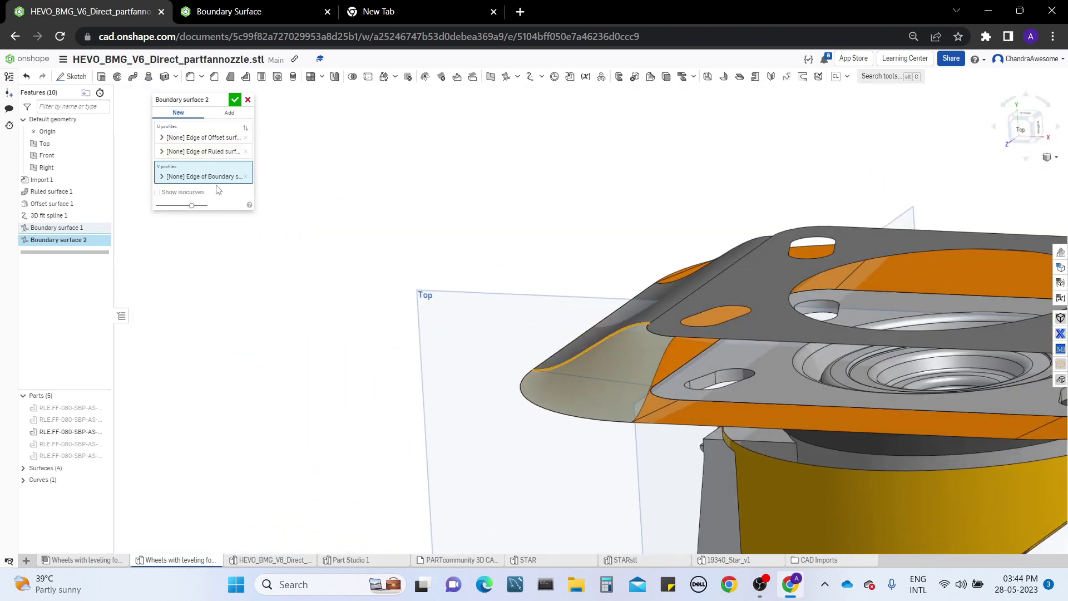
Set Boundary surface 2's offset-edge profile to Match tangent.
left_click(213, 139)
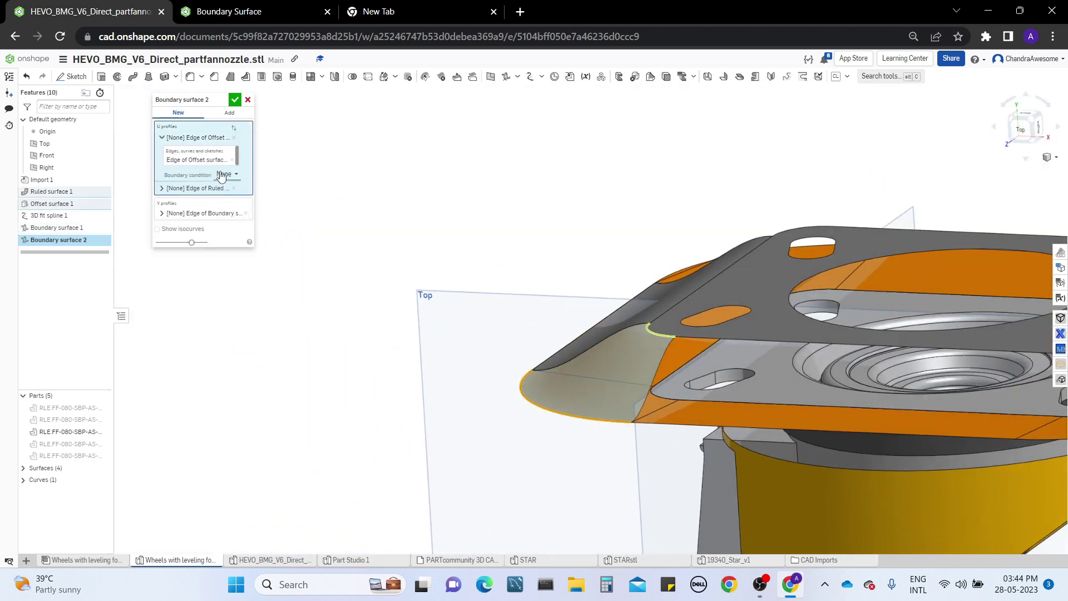
left_click(221, 176)
left_click(237, 210)
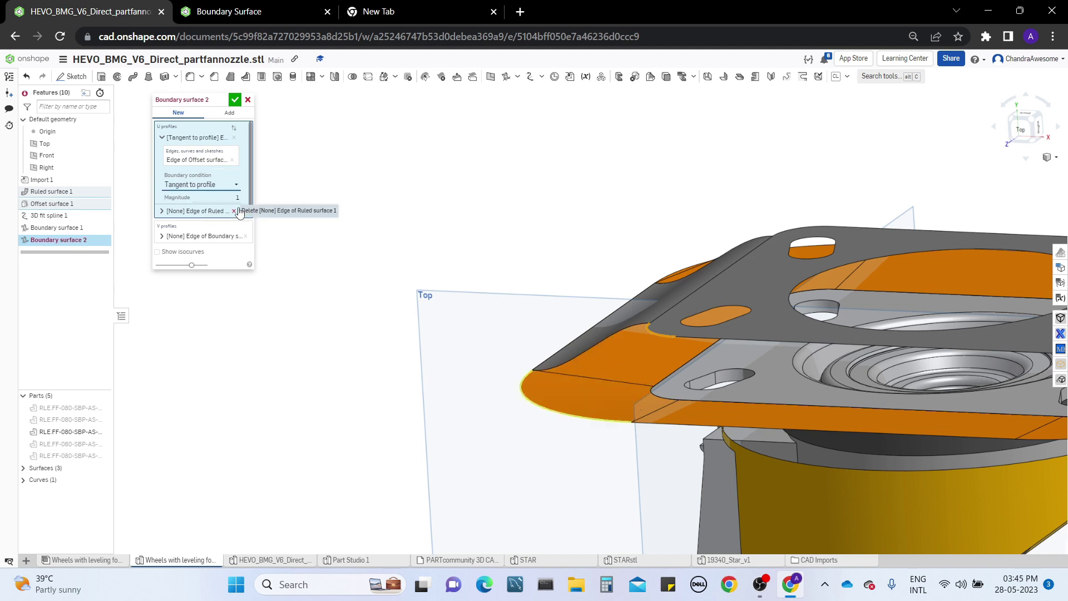
left_click(239, 185)
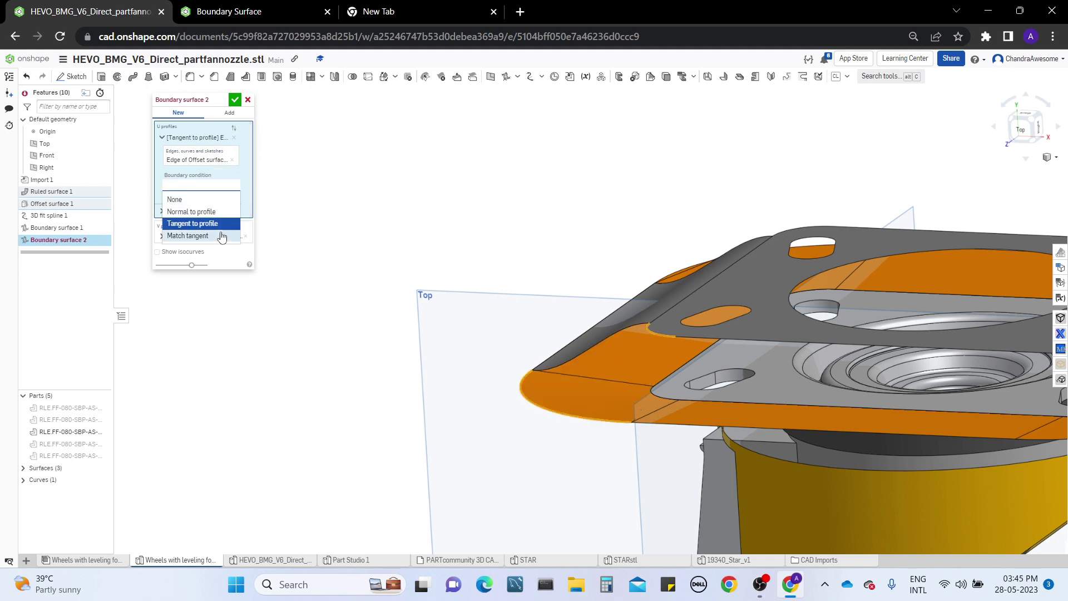
left_click(221, 238)
right_click_drag(445, 257, 488, 282)
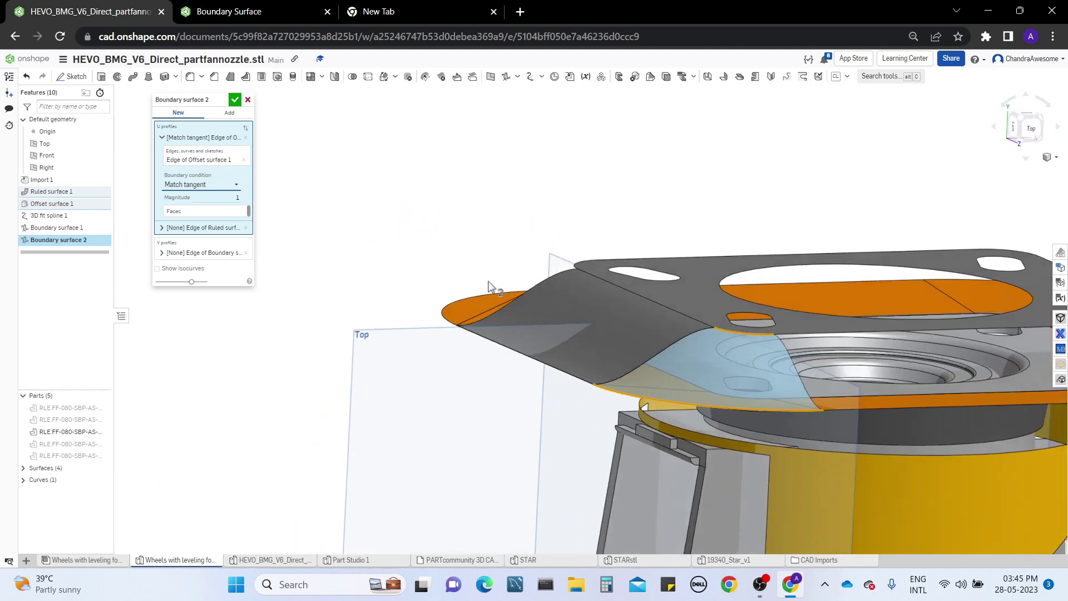
middle_click_drag(515, 298, 372, 243)
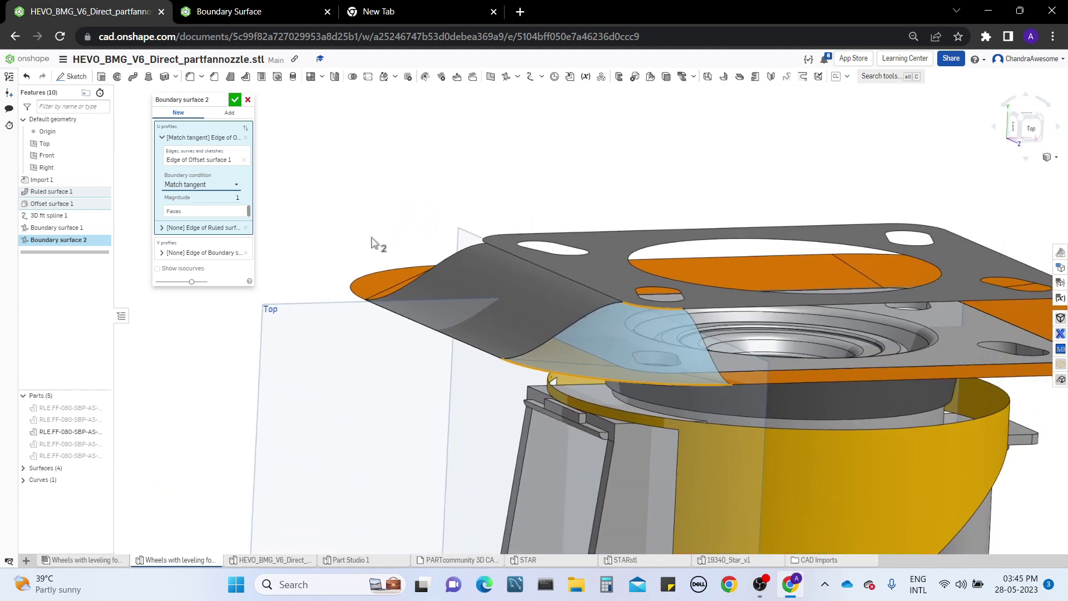
right_click_drag(441, 195, 438, 210)
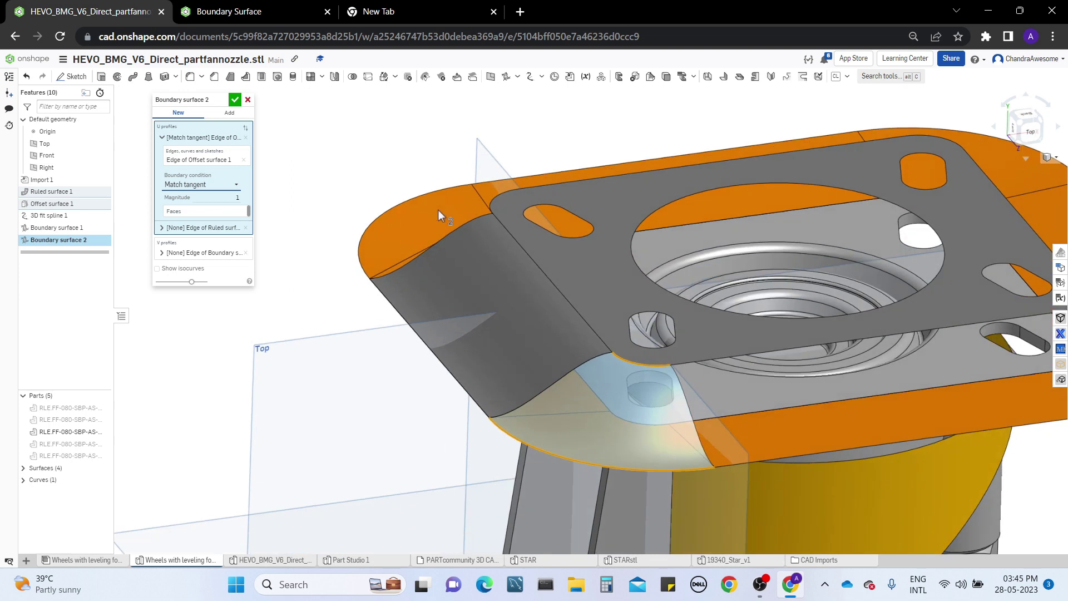
right_click_drag(536, 341, 483, 319)
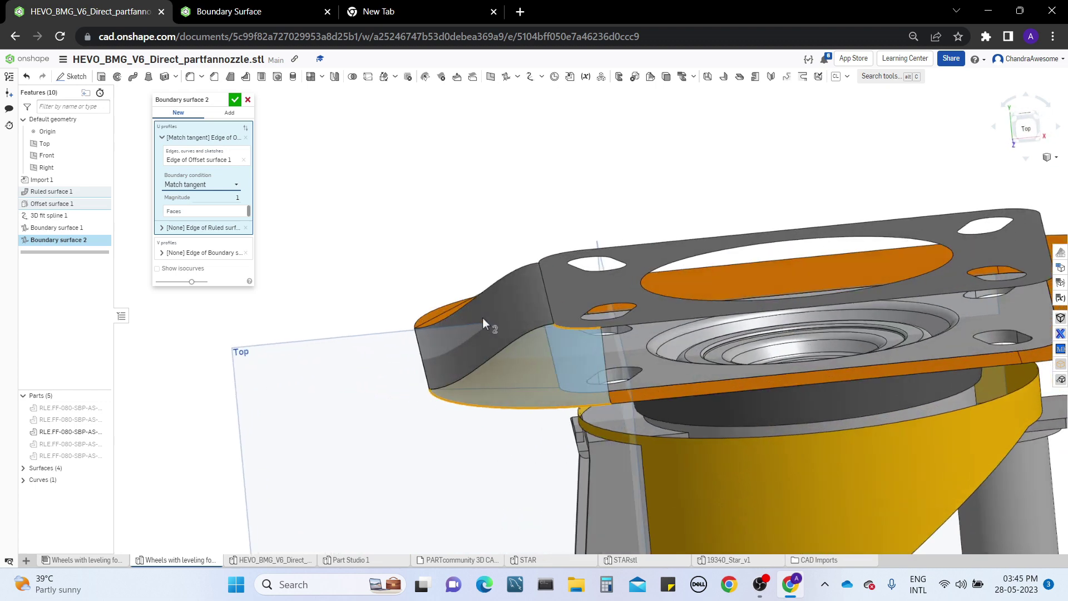
Turn on Show isocurves, inspect the preview, then cancel Boundary surface 2.
left_click(192, 274)
mouse_move(435, 356)
right_mouse_down()
mouse_move(453, 363)
mouse_move(455, 353)
right_mouse_up()
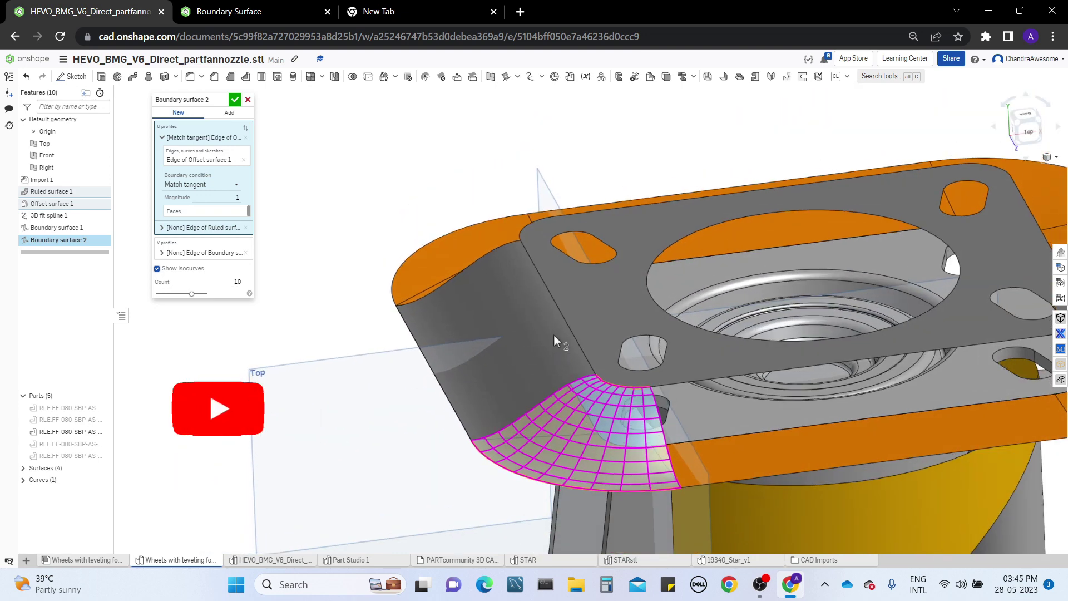
middle_click_drag(546, 321, 507, 291)
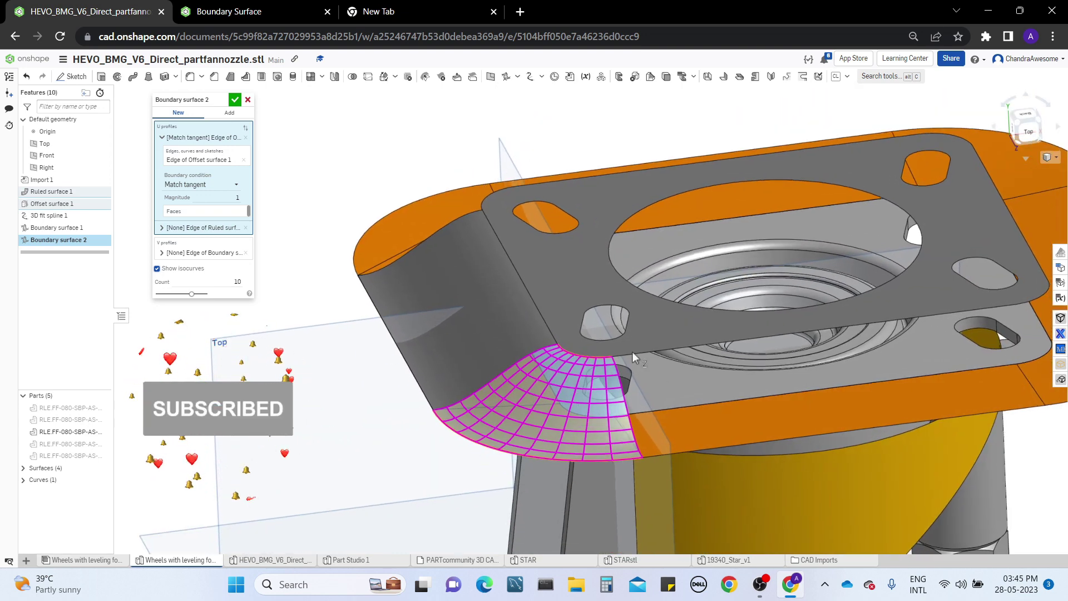
mouse_move(632, 352)
right_mouse_down()
mouse_move(633, 329)
mouse_move(587, 328)
mouse_move(636, 353)
mouse_move(632, 363)
right_mouse_up()
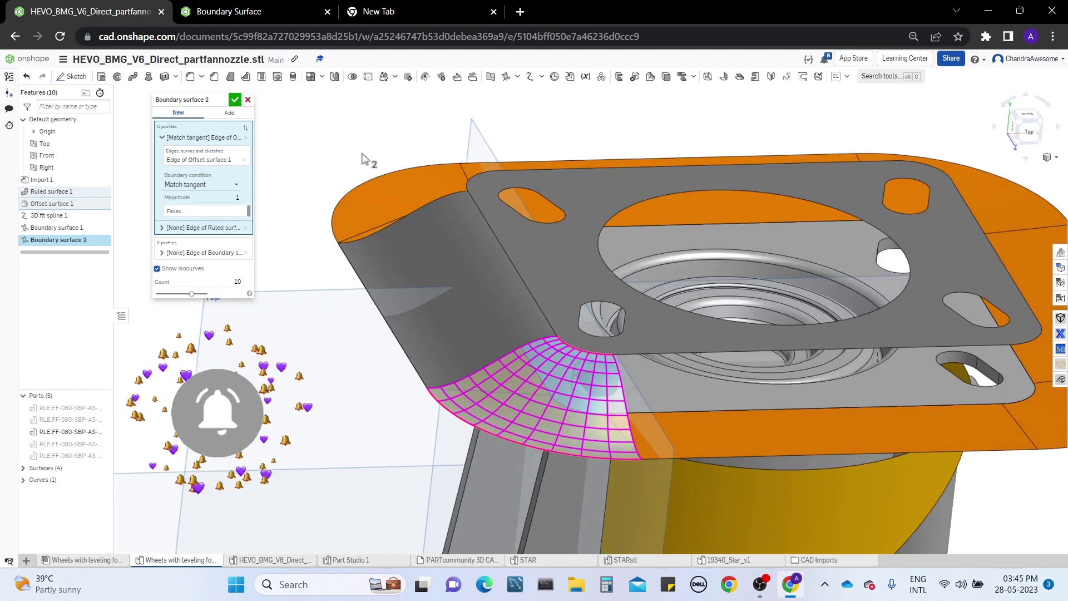
left_click(248, 101)
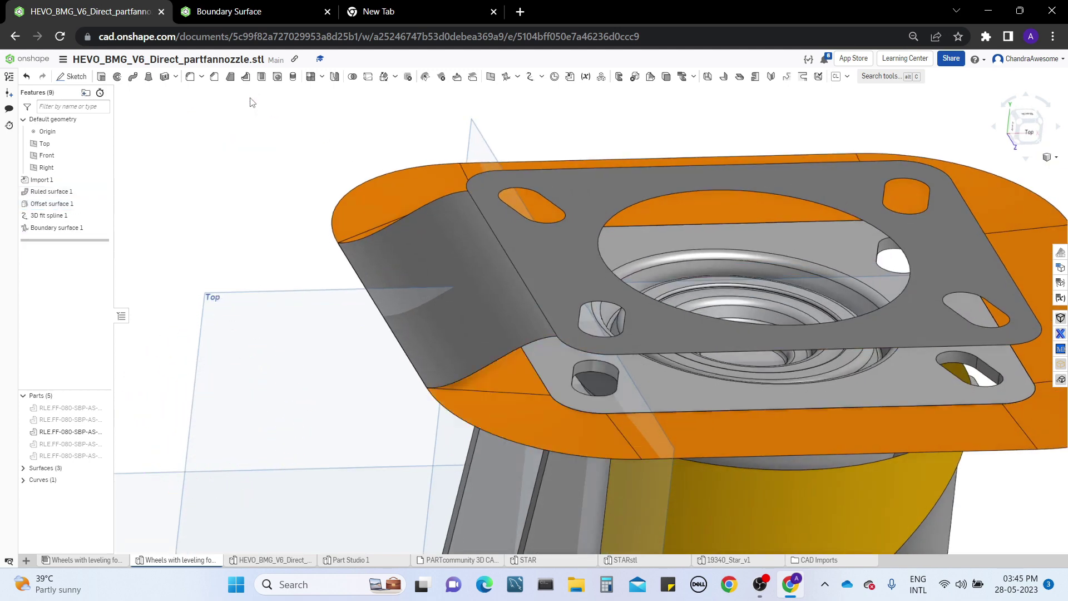
Fill the elliptical opening edge with a Fill surface and confirm it.
left_click(518, 78)
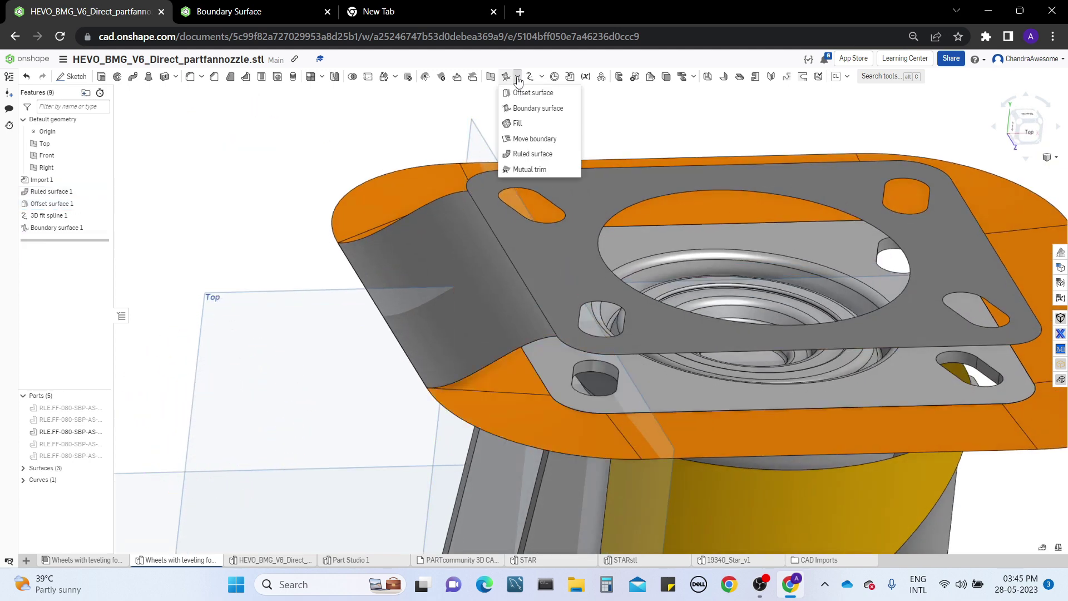
left_click(531, 128)
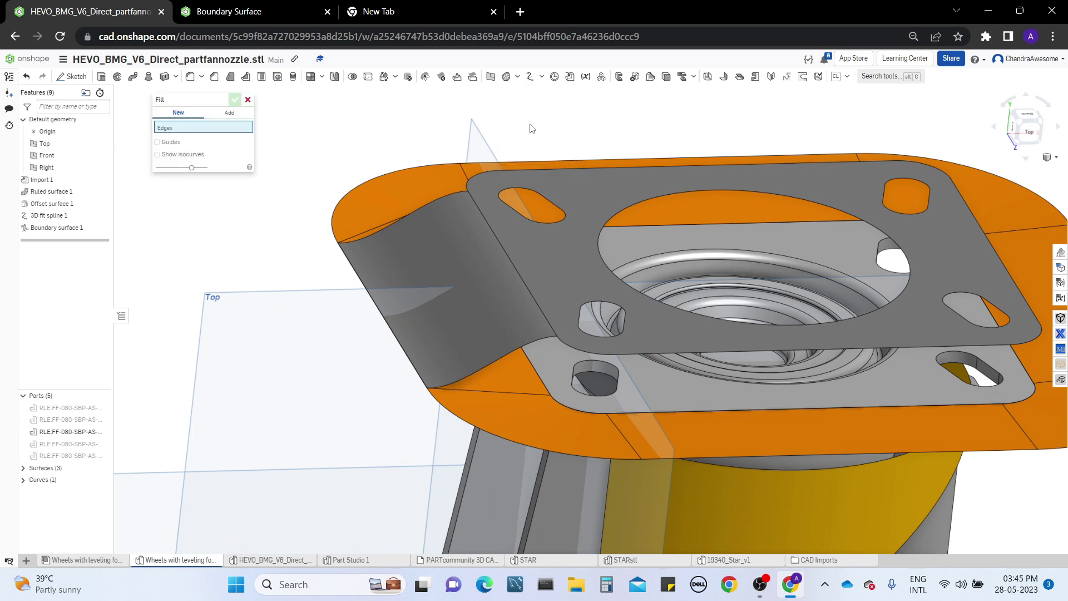
left_click(687, 192)
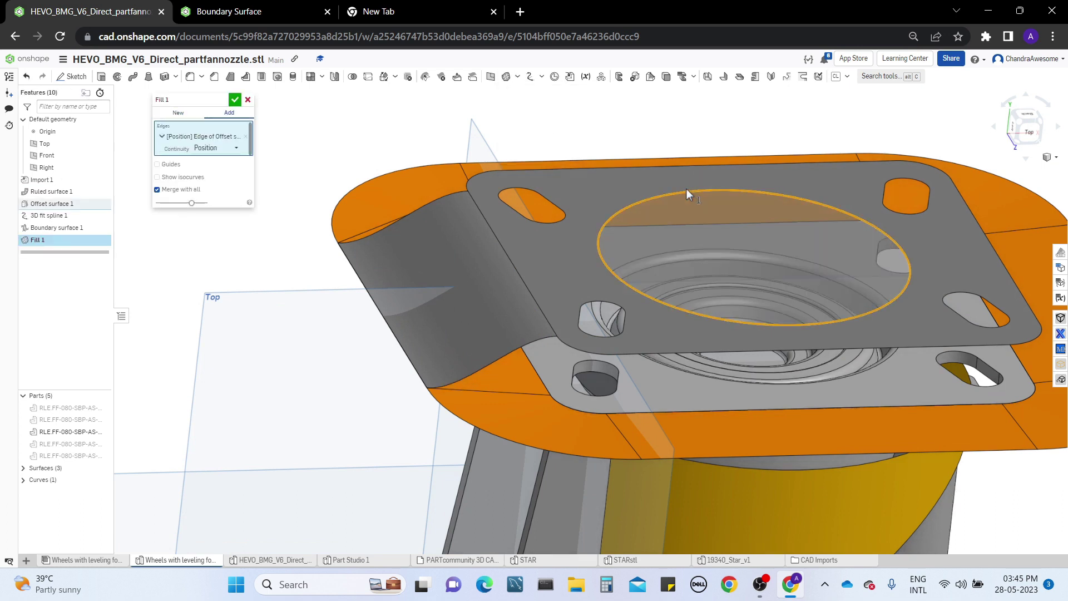
middle_click_drag(644, 136, 601, 159)
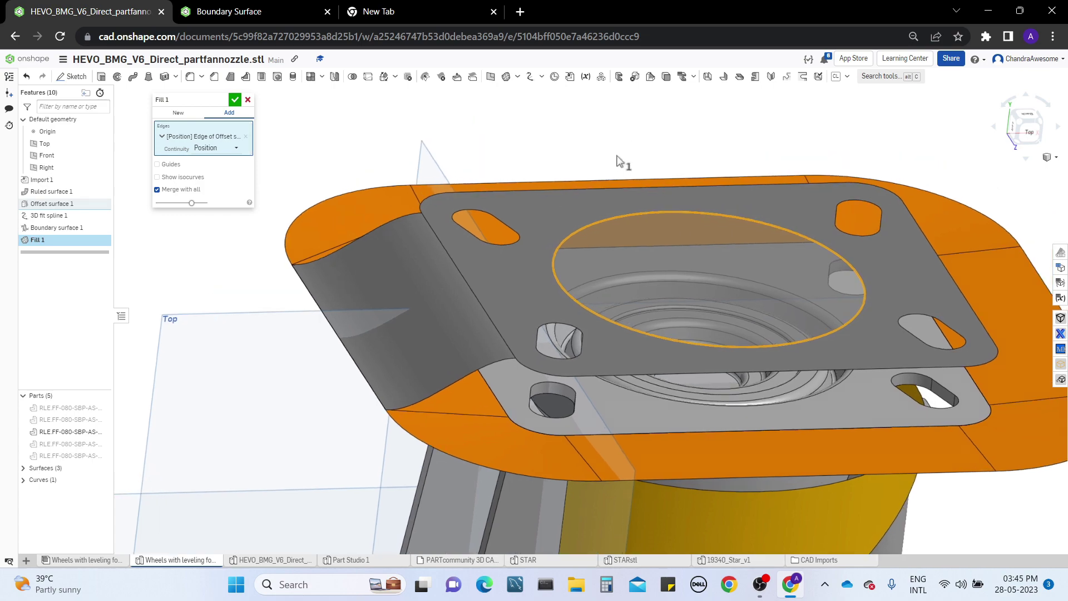
right_click_drag(618, 156, 502, 159)
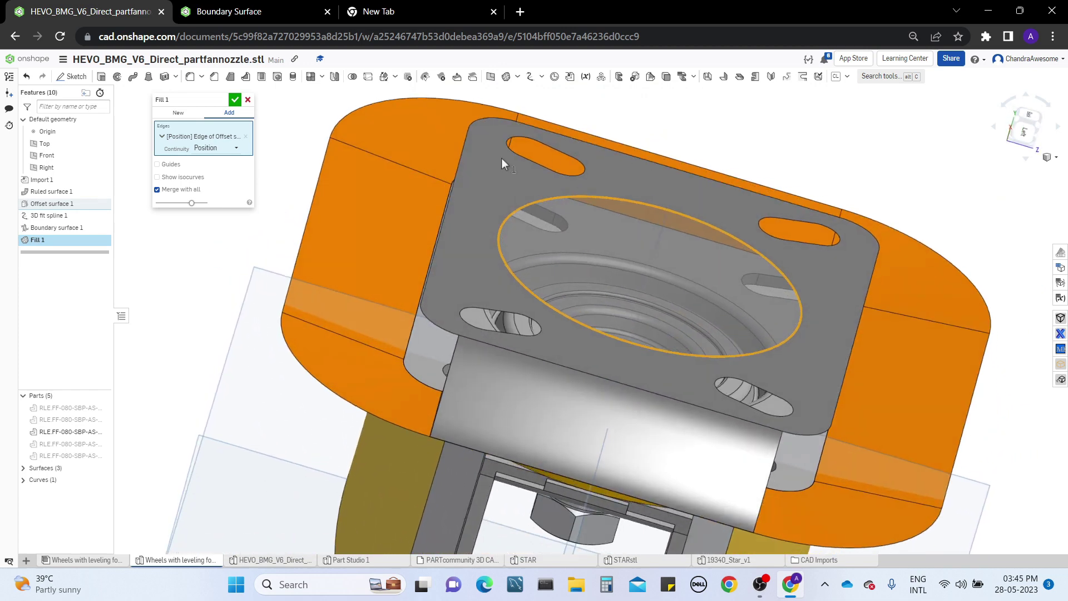
left_click(235, 101)
Undo the fill so the elliptical opening stays unfilled.
scroll(668, 245, "up", 5)
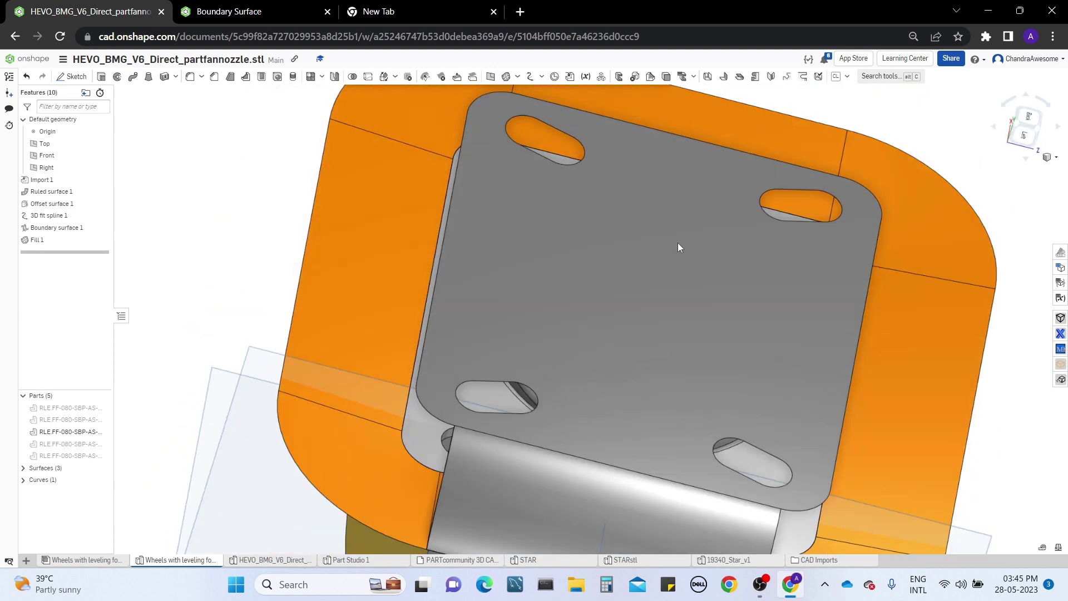
mouse_move(678, 243)
right_mouse_down()
mouse_move(677, 218)
mouse_move(673, 227)
right_mouse_up()
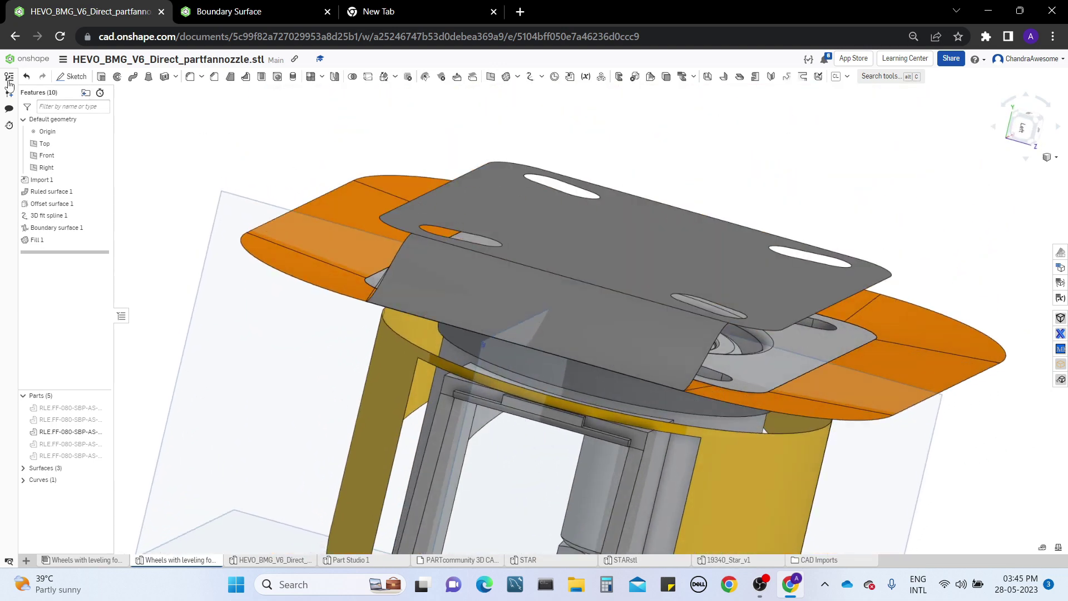
left_click(26, 78)
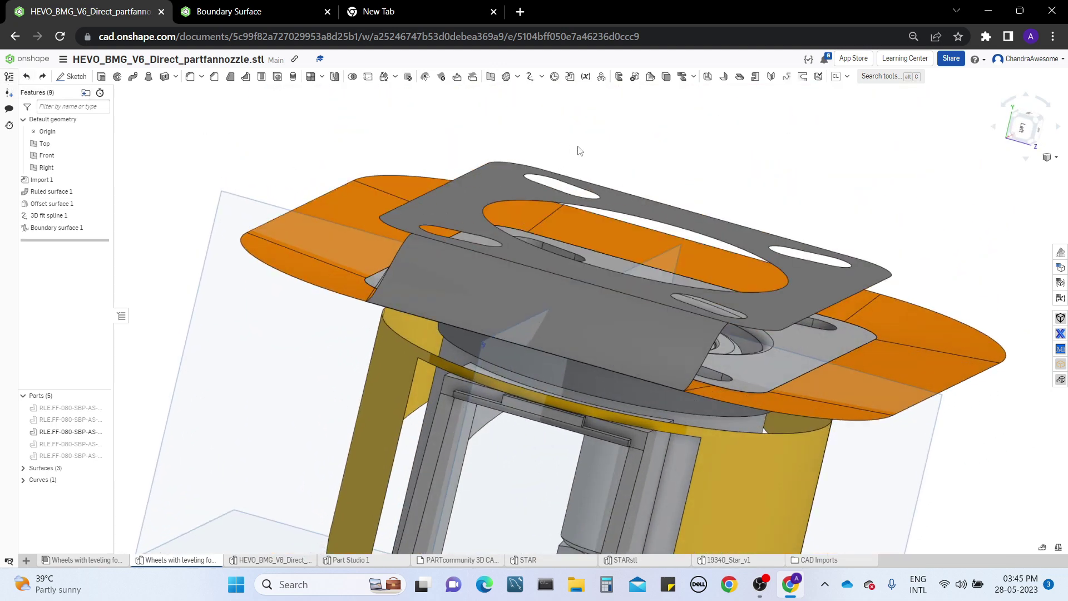
right_click_drag(727, 143, 672, 149)
right_click_drag(536, 166, 490, 150)
left_click(518, 77)
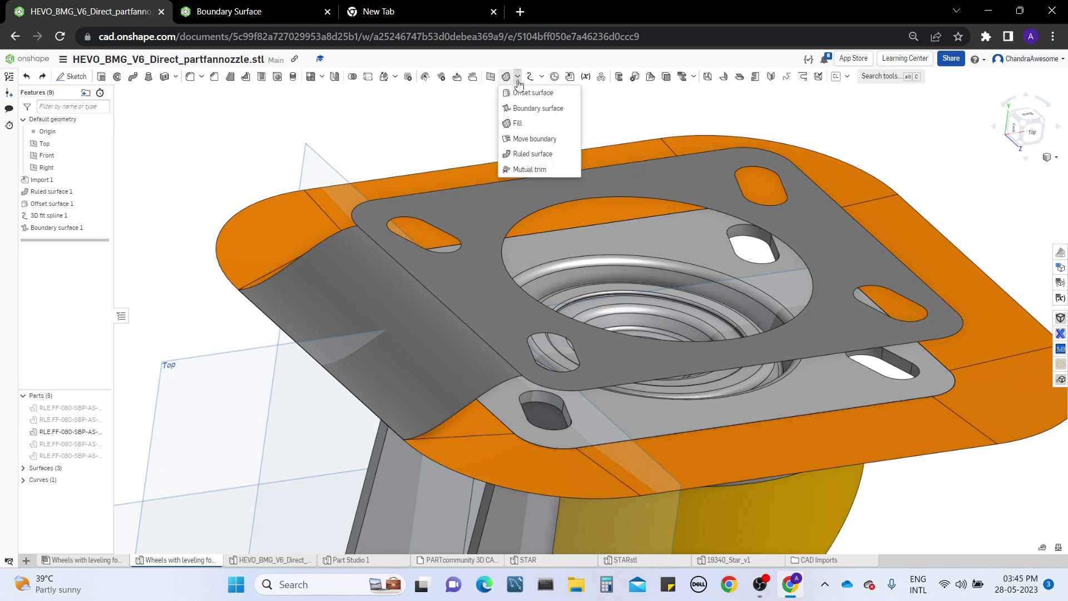
Start a Move boundary on an Offset surface 1 edge, extending it 1.31 in.
left_click(533, 139)
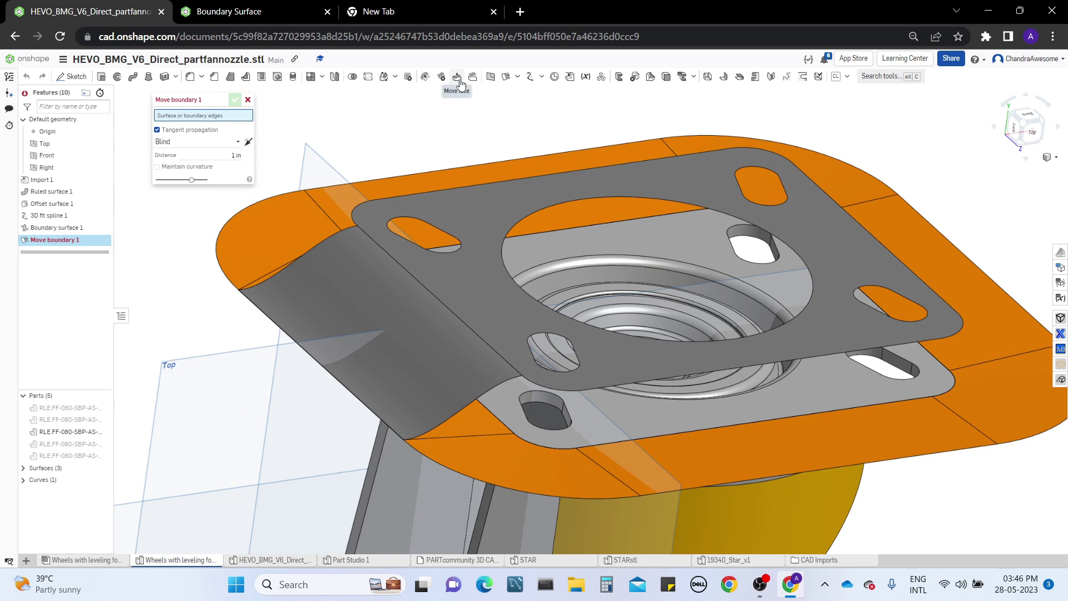
left_click(427, 194)
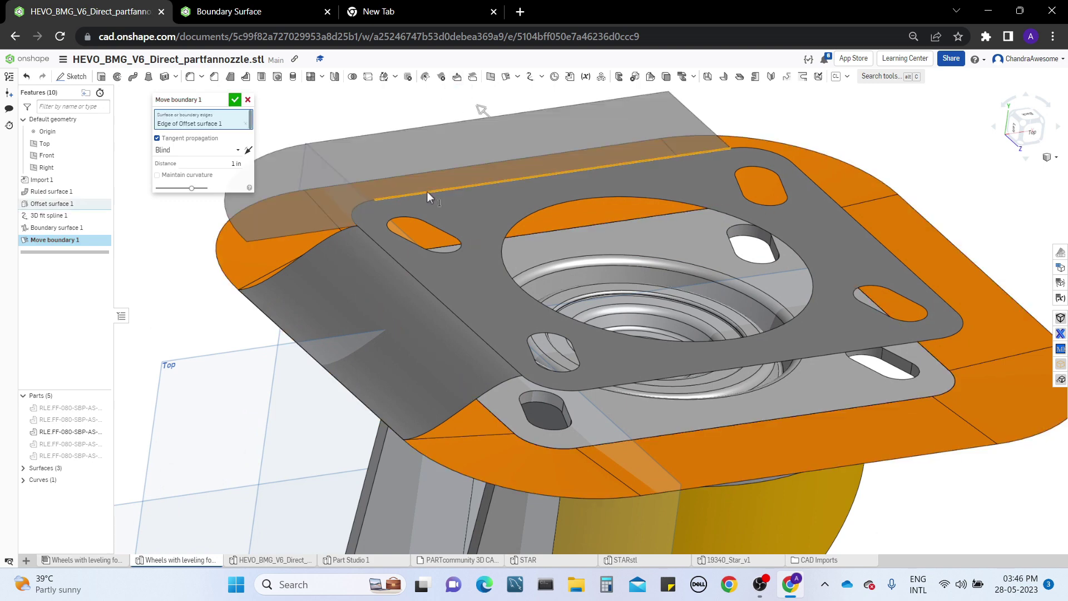
right_click_drag(422, 215, 527, 315)
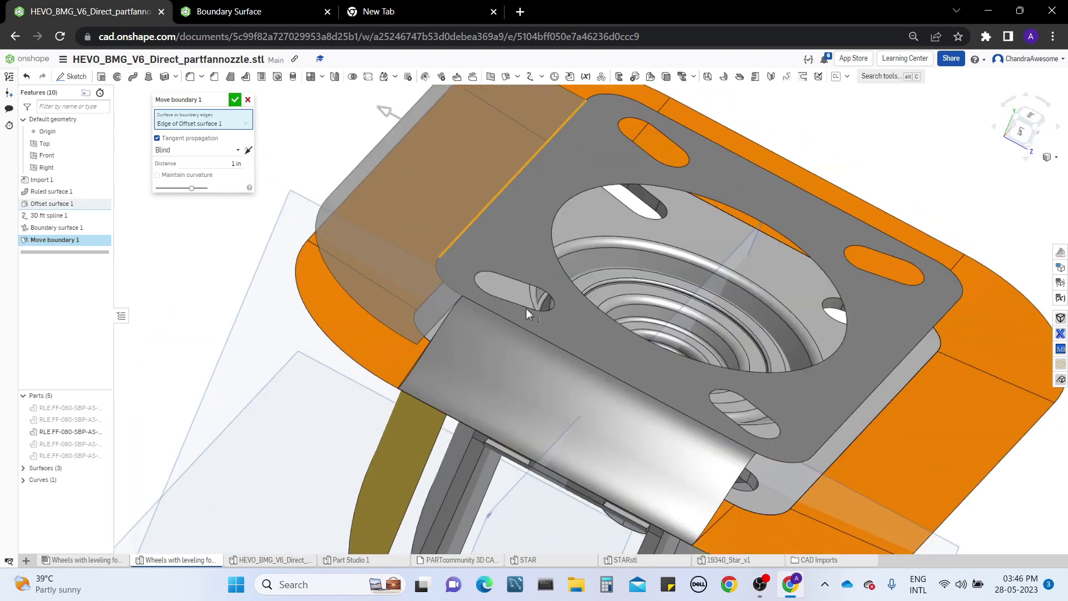
middle_click_drag(525, 309, 552, 346)
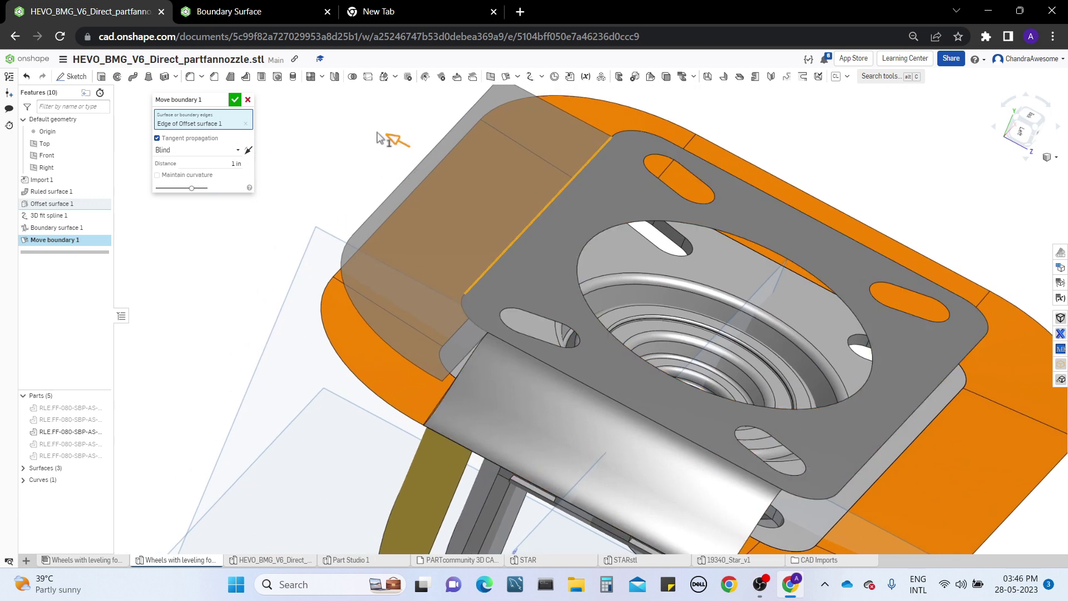
left_click_drag(377, 133, 374, 131)
right_click_drag(491, 233, 496, 195)
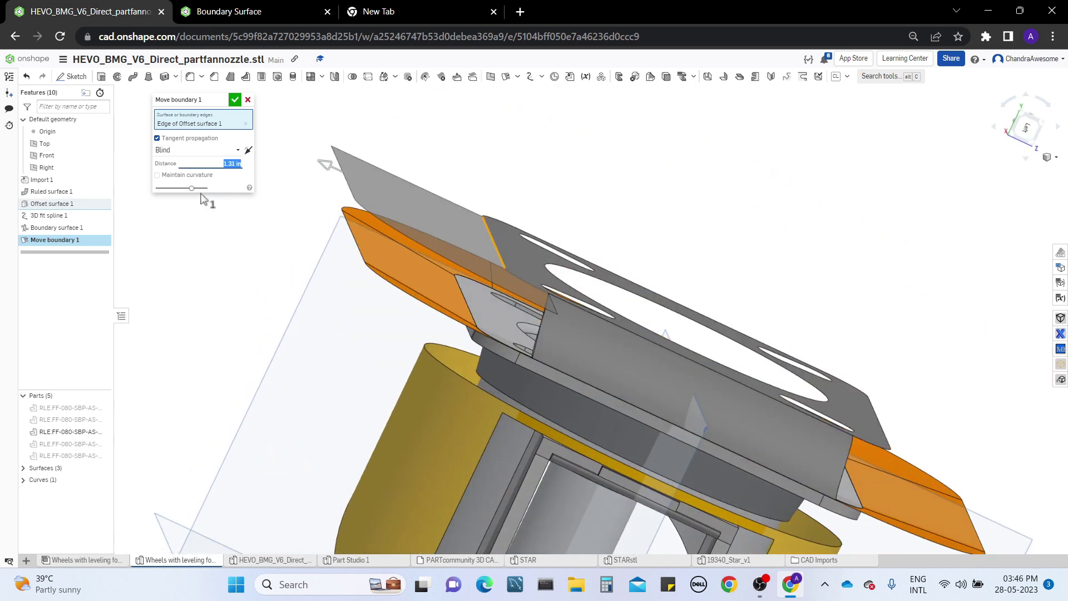
Keep the curvature option and Blind end condition, and turn off Tangent propagation.
left_click(198, 175)
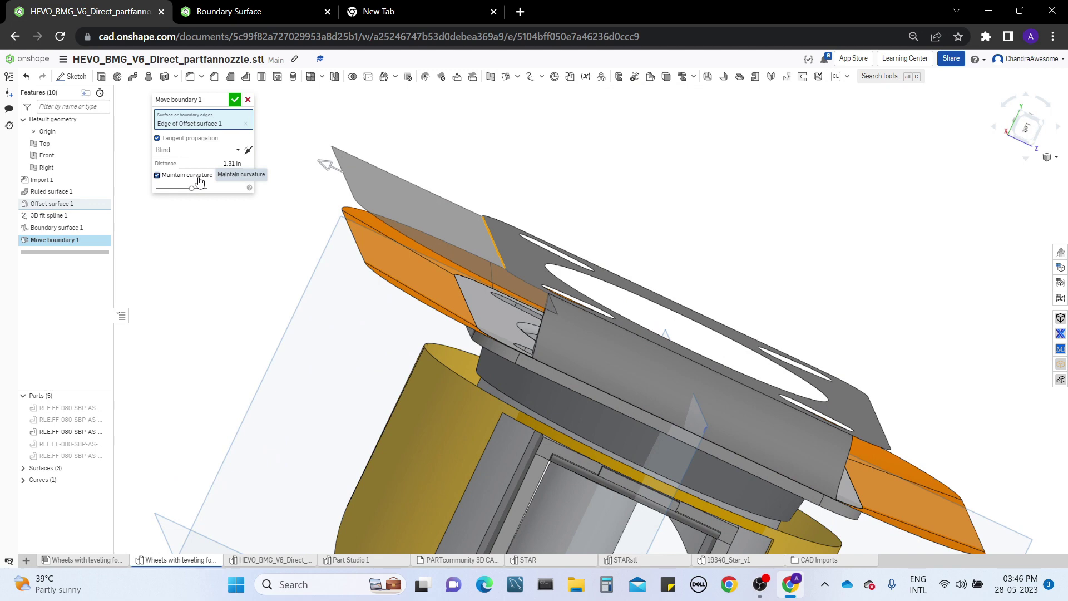
right_click_drag(332, 261, 264, 250)
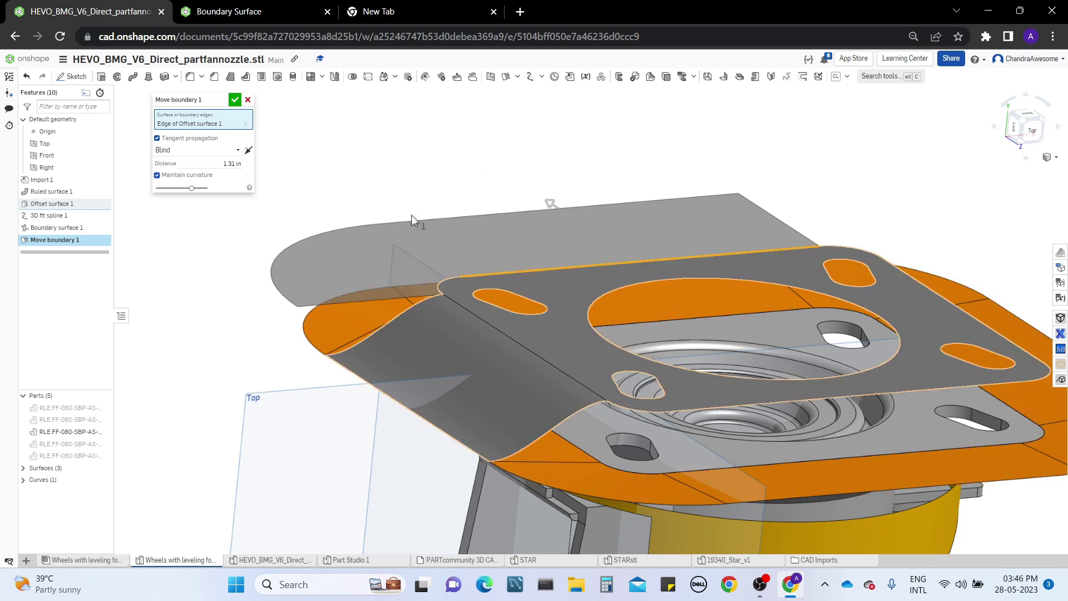
right_click_drag(401, 159, 400, 167)
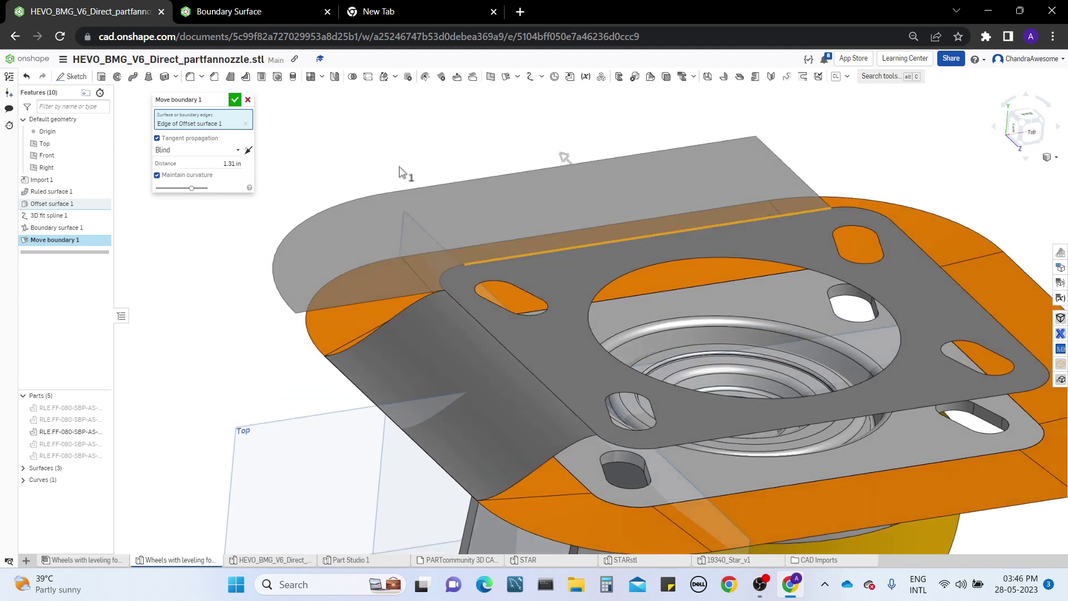
left_click(240, 152)
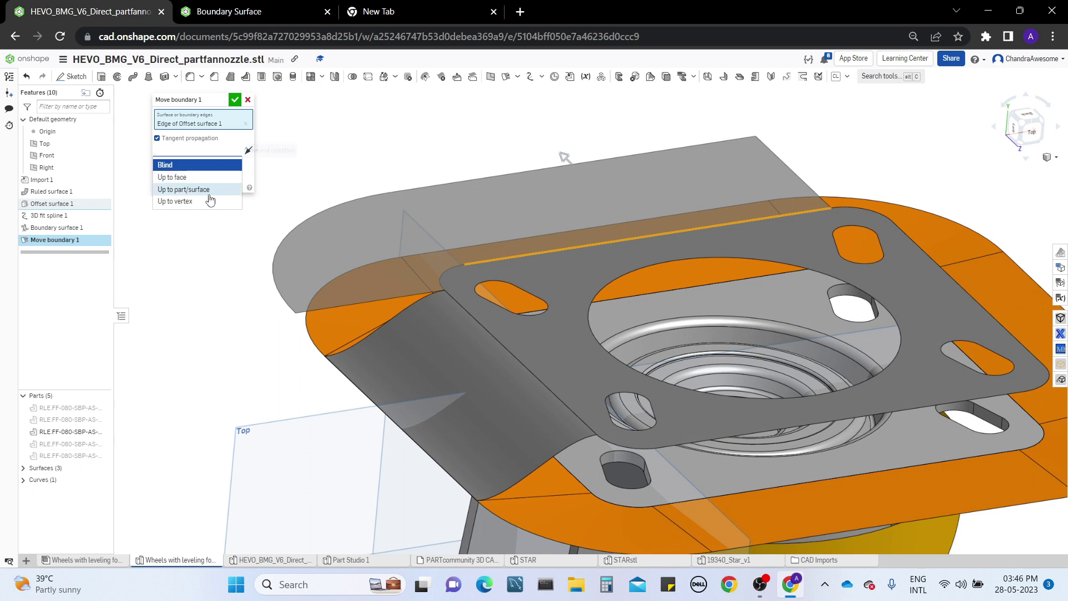
left_click(402, 135)
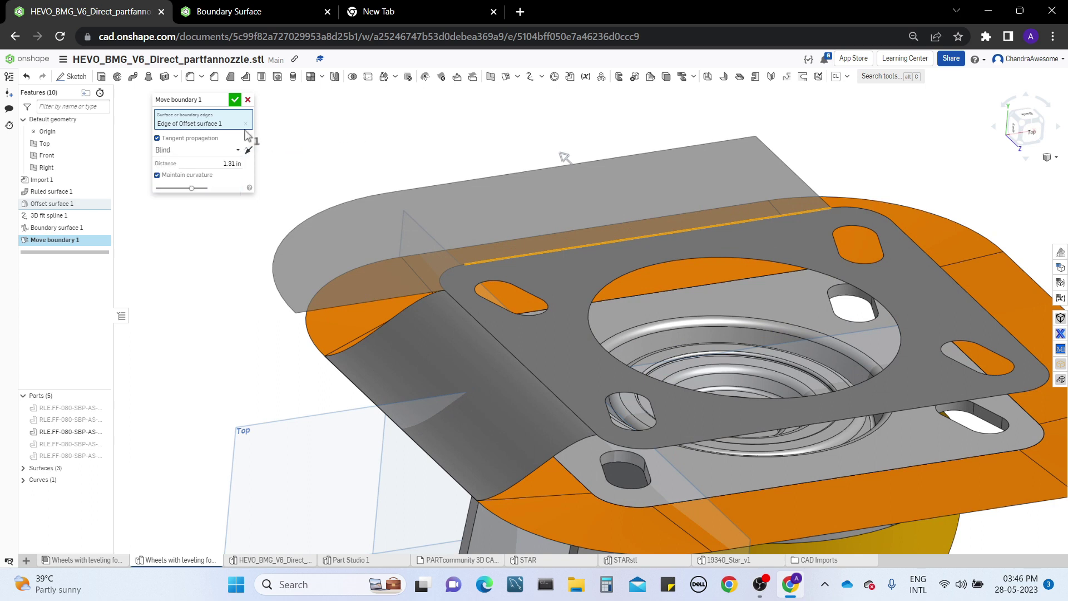
left_click(205, 144)
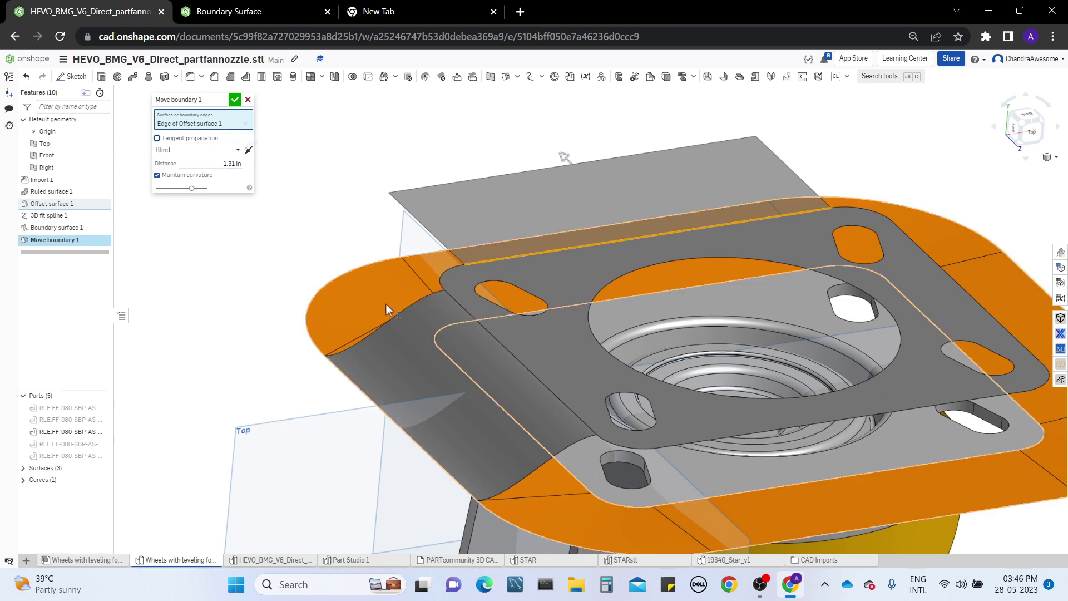
Add the boundary surface's edge to the extension and inspect it around the nozzle flange.
left_click(416, 302)
mouse_move(415, 302)
right_mouse_down()
mouse_move(420, 277)
mouse_move(470, 301)
mouse_move(473, 334)
mouse_move(452, 322)
mouse_move(484, 303)
mouse_move(486, 329)
mouse_move(425, 287)
right_mouse_up()
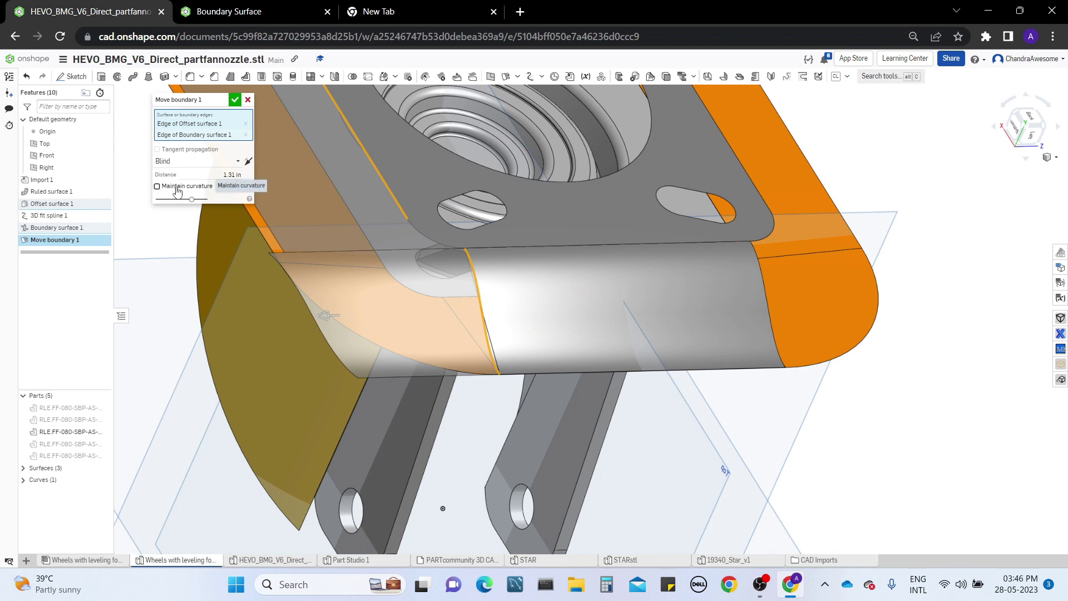
right_click_drag(479, 273, 578, 327)
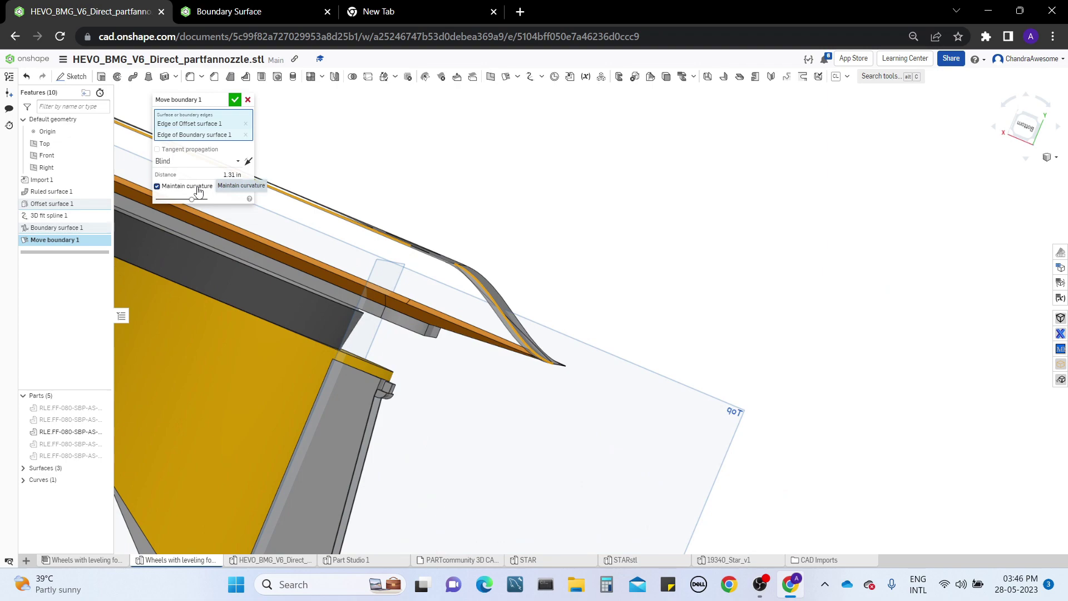
right_click_drag(689, 256, 594, 259)
middle_click_drag(590, 258, 762, 308)
right_click_drag(762, 307, 412, 184)
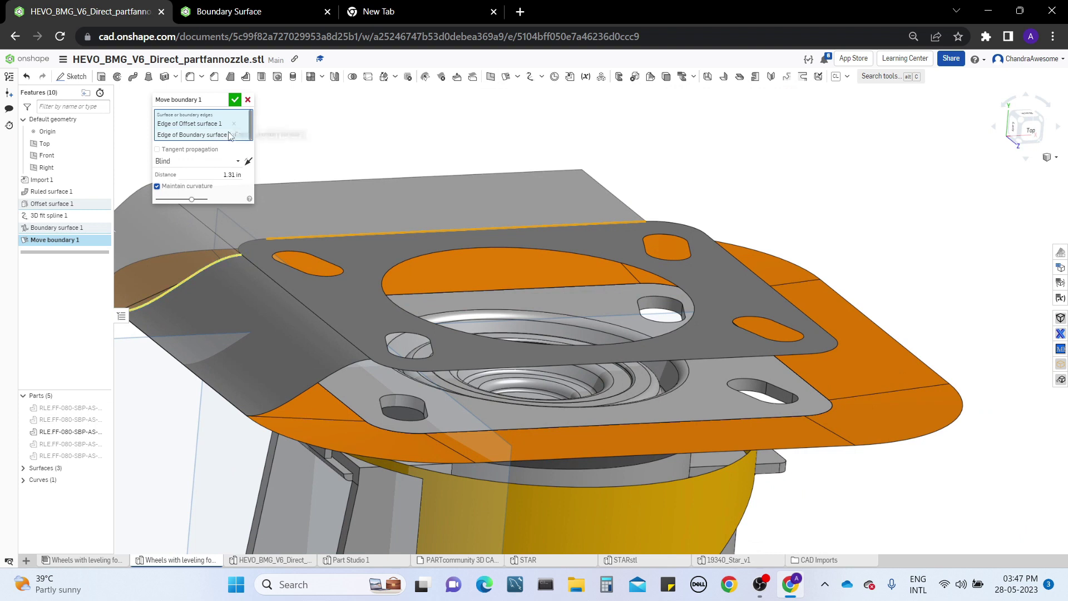
Swap the two edge selections for the whole grey top-plate surface.
left_click(235, 135)
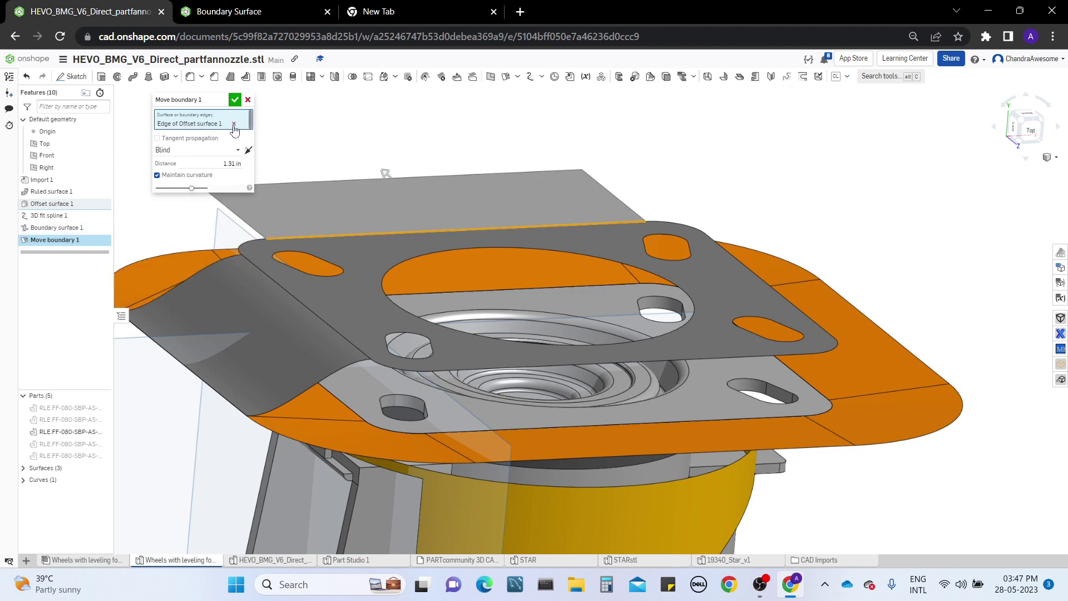
left_click(234, 123)
left_click(354, 250)
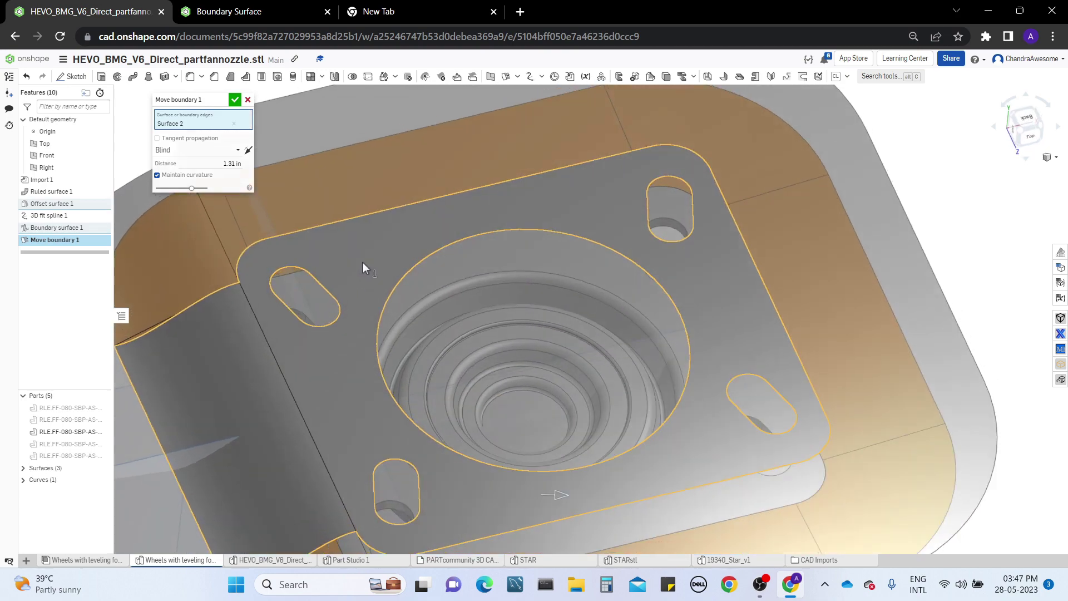
right_click_drag(362, 262, 200, 194)
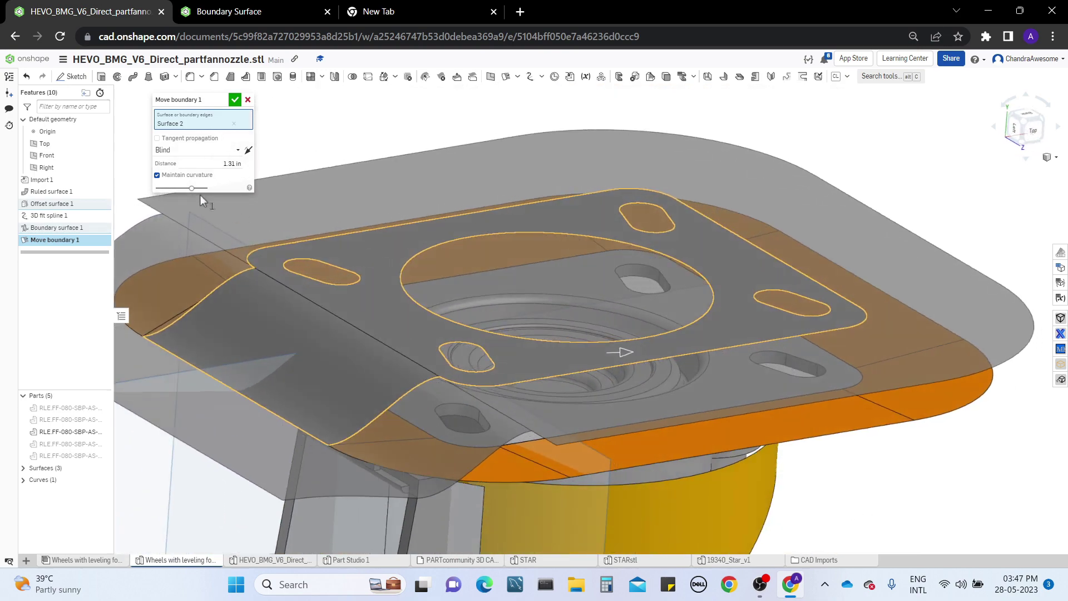
Compare with and without Maintain curvature, keep it on, and commit the 1.31 in extension.
left_click(157, 174)
left_click(201, 180)
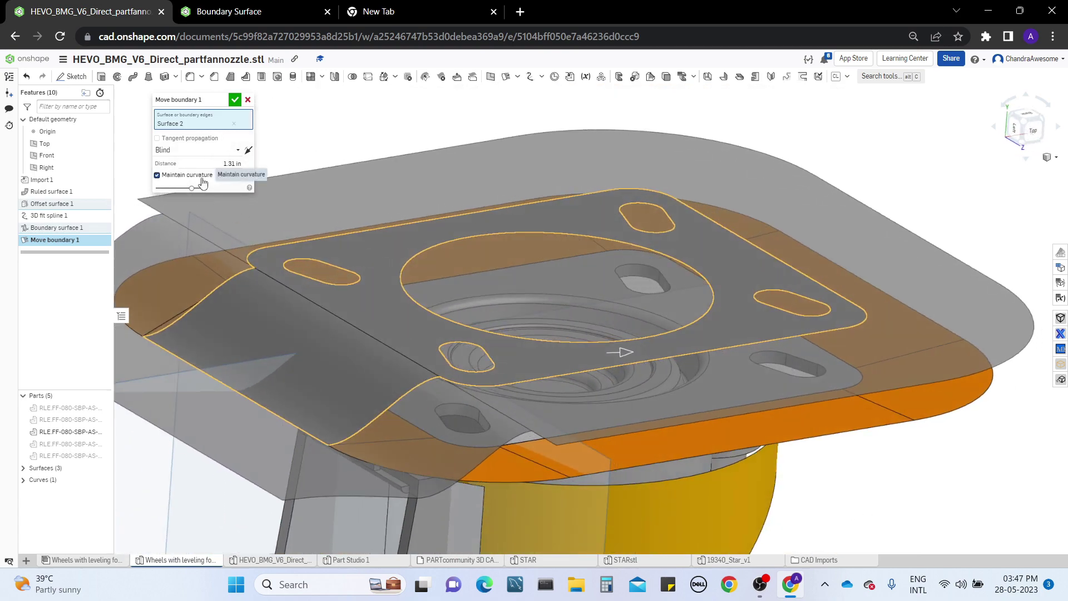
right_click_drag(286, 353, 462, 282)
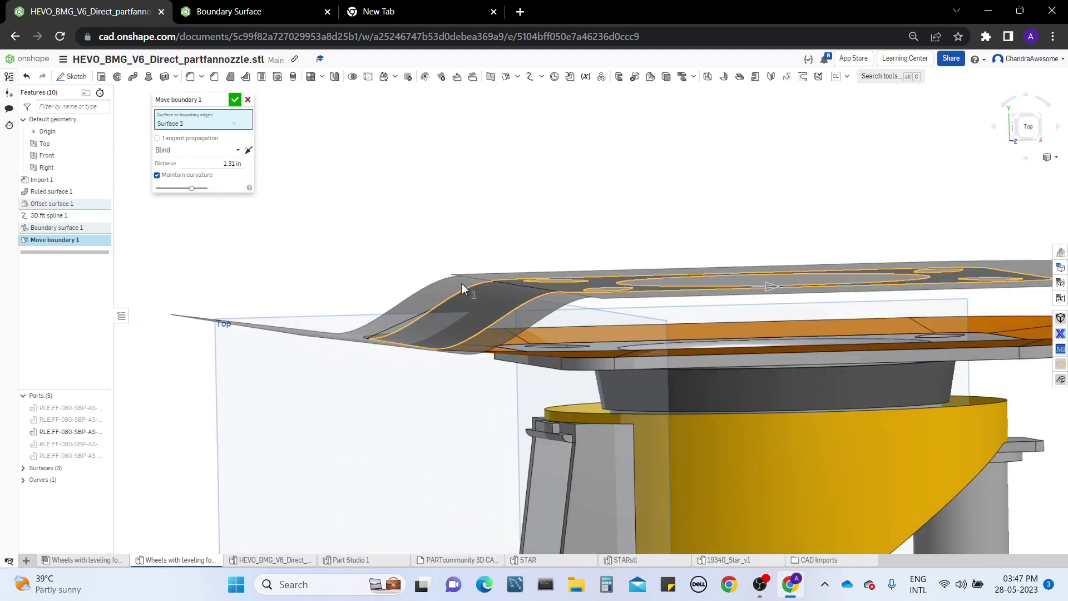
right_click_drag(385, 263, 342, 238)
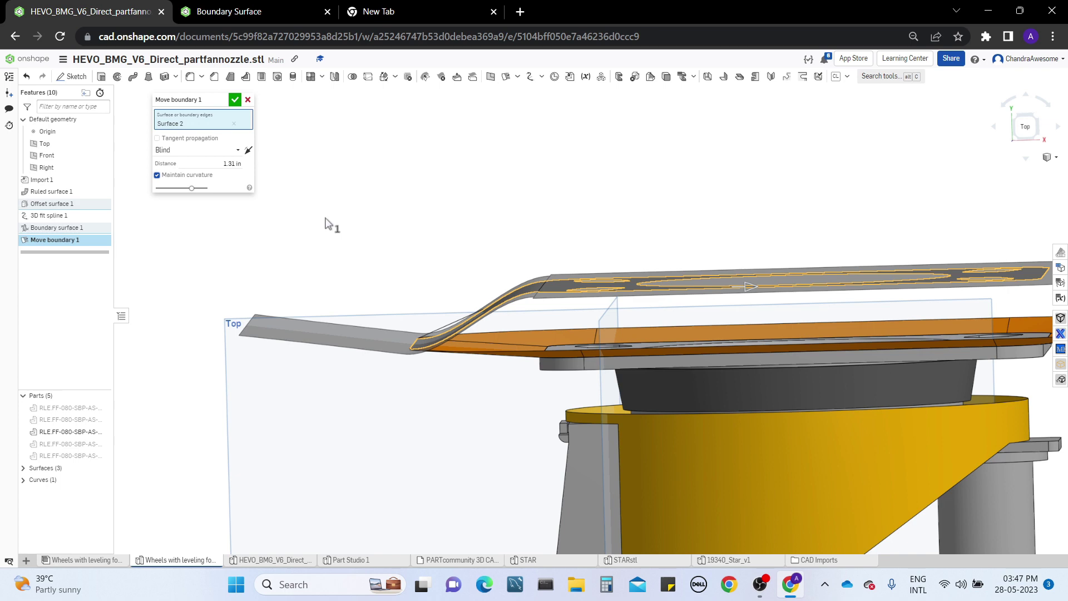
left_click(214, 178)
left_click(213, 179)
right_click_drag(501, 234, 511, 254)
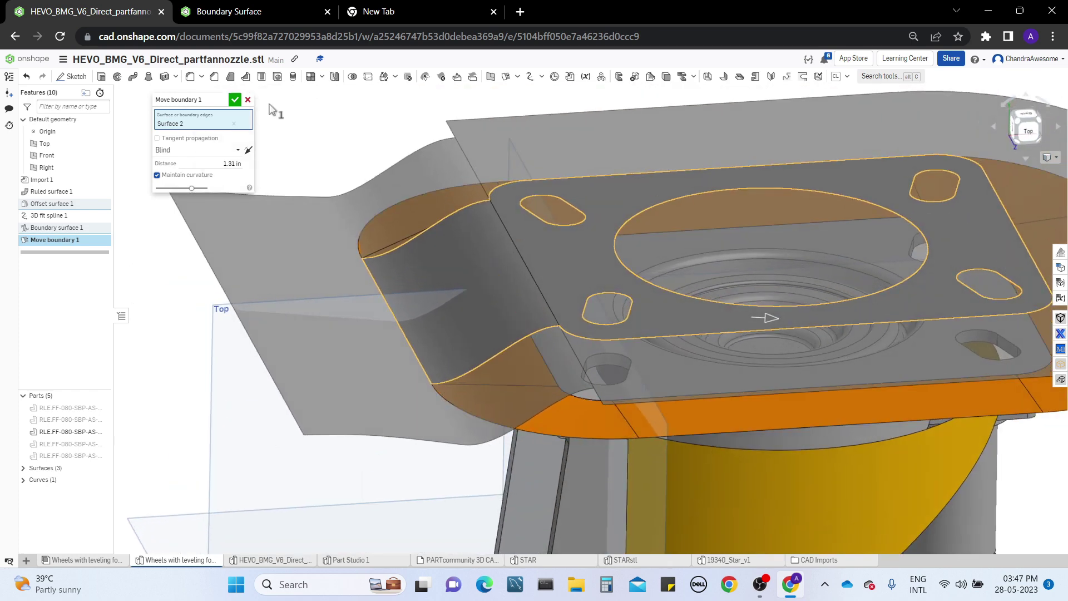
left_click(235, 100)
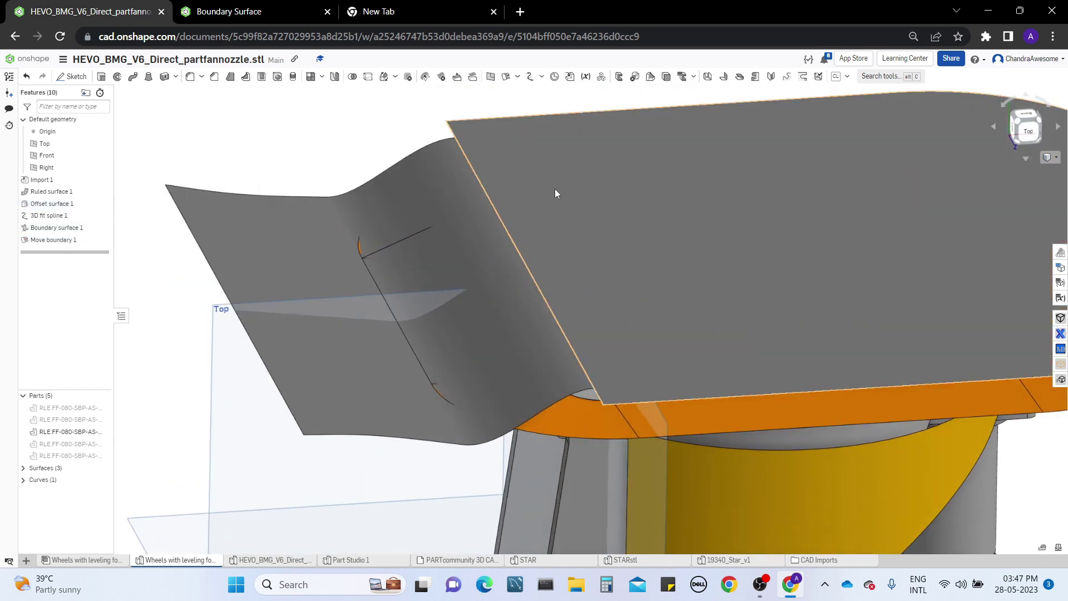
Undo Move boundary 1 and begin a new Ruled surface feature.
mouse_move(555, 189)
right_mouse_down()
mouse_move(565, 167)
mouse_move(567, 176)
right_mouse_up()
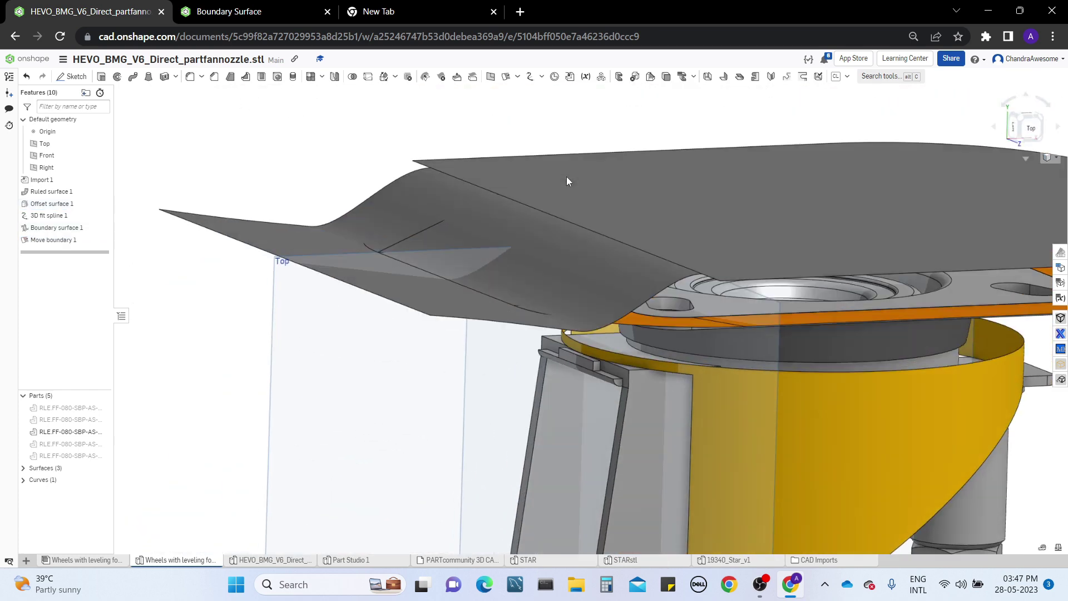
left_click(26, 77)
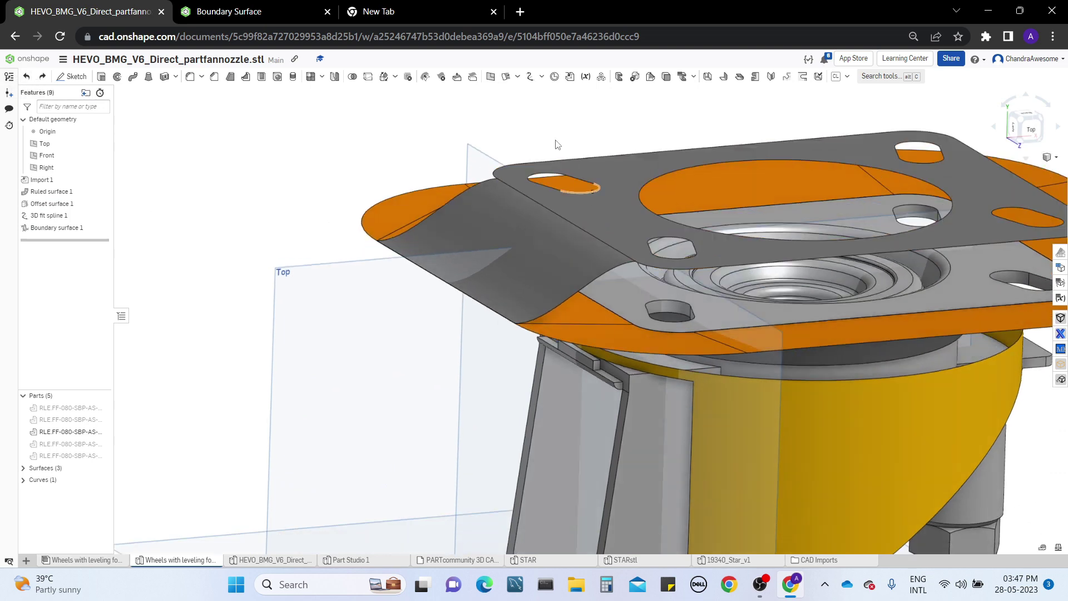
left_click(518, 82)
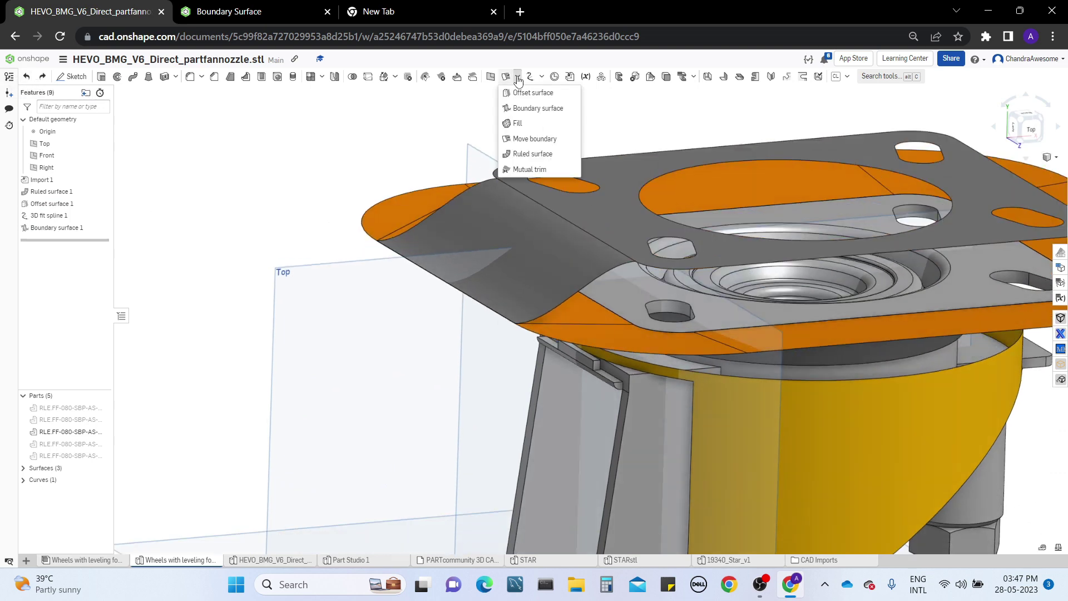
left_click(547, 156)
Use the offset plate's edge as the path, previewing a 1 in normal wall.
right_click_drag(547, 156, 633, 212)
left_click(529, 188)
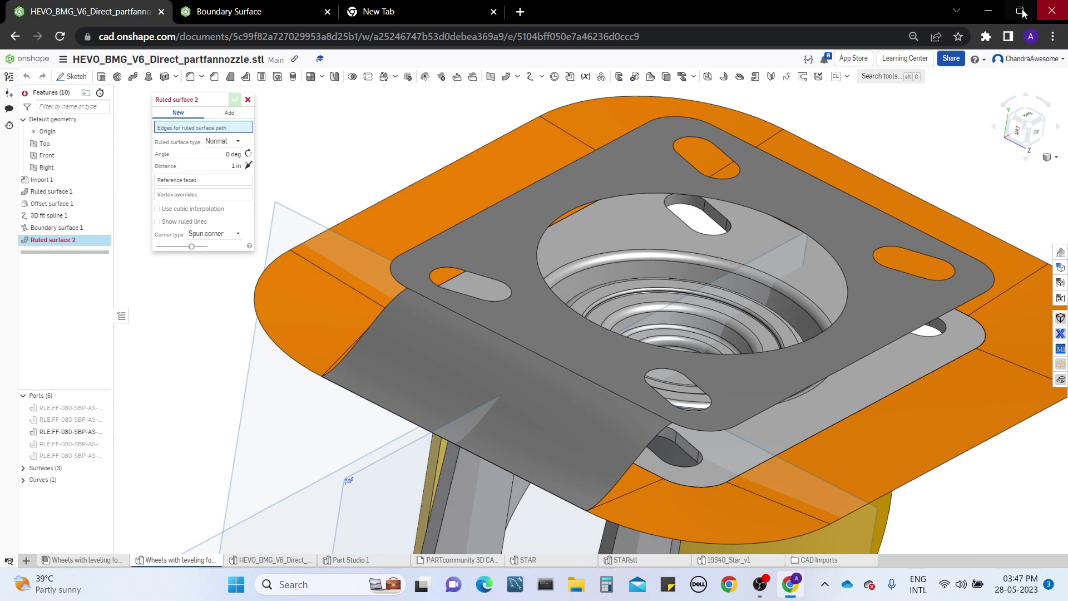
middle_click_drag(532, 222, 516, 223)
right_click_drag(515, 222, 548, 204)
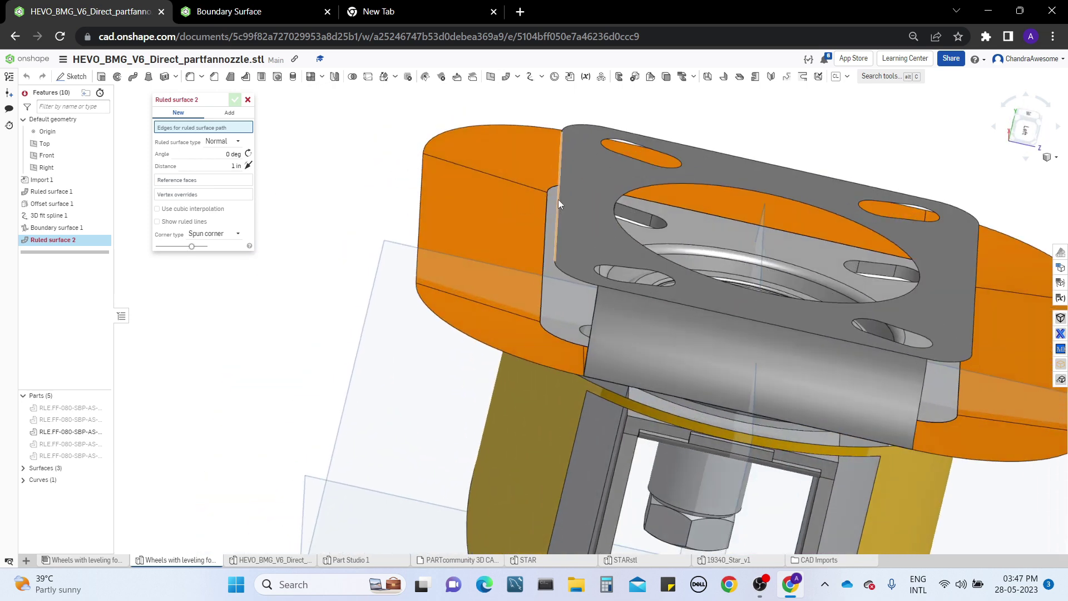
left_click(559, 200)
middle_click_drag(558, 195, 517, 280)
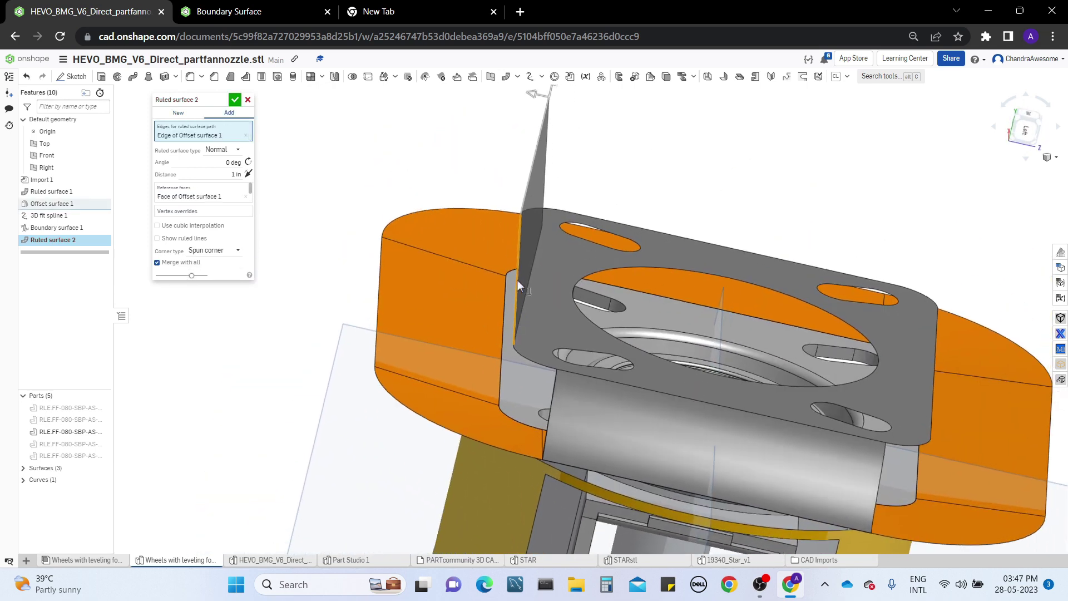
Tilt the wall to 40 deg at 0.58 in, trying other ruled types before keeping Normal.
right_click_drag(516, 280, 551, 209)
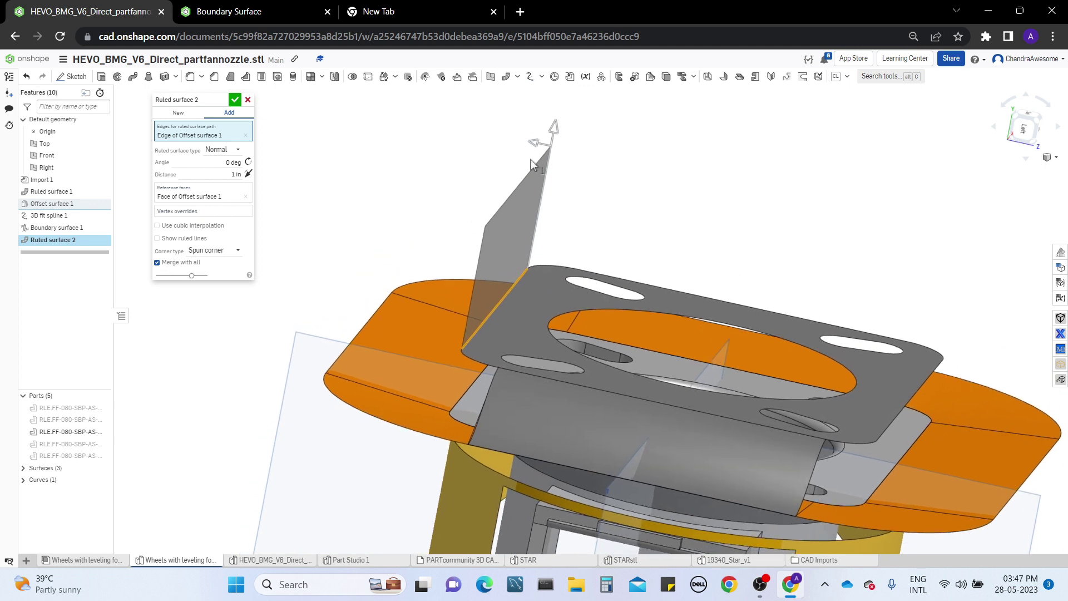
left_click_drag(534, 144, 466, 156)
mouse_move(291, 154)
right_mouse_down()
mouse_move(280, 149)
mouse_move(280, 160)
right_mouse_up()
left_click(227, 151)
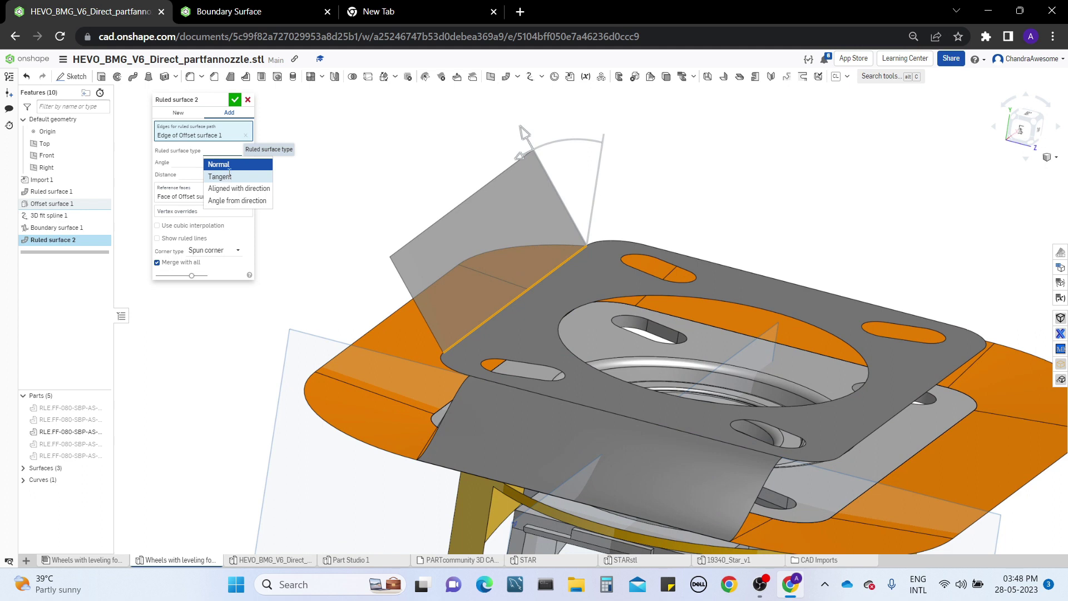
left_click(229, 174)
left_click(228, 151)
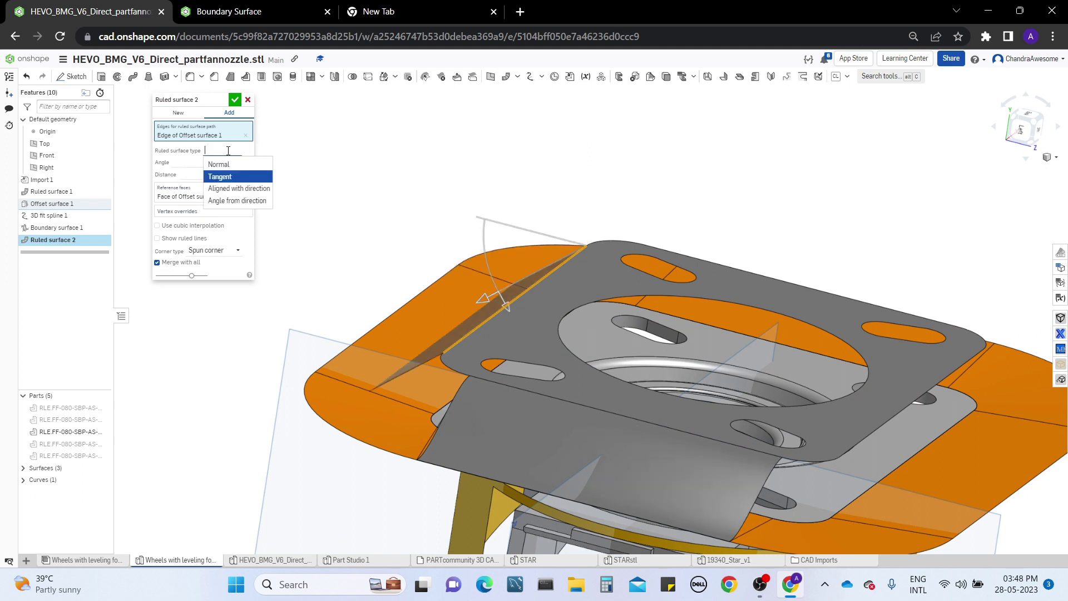
left_click(231, 189)
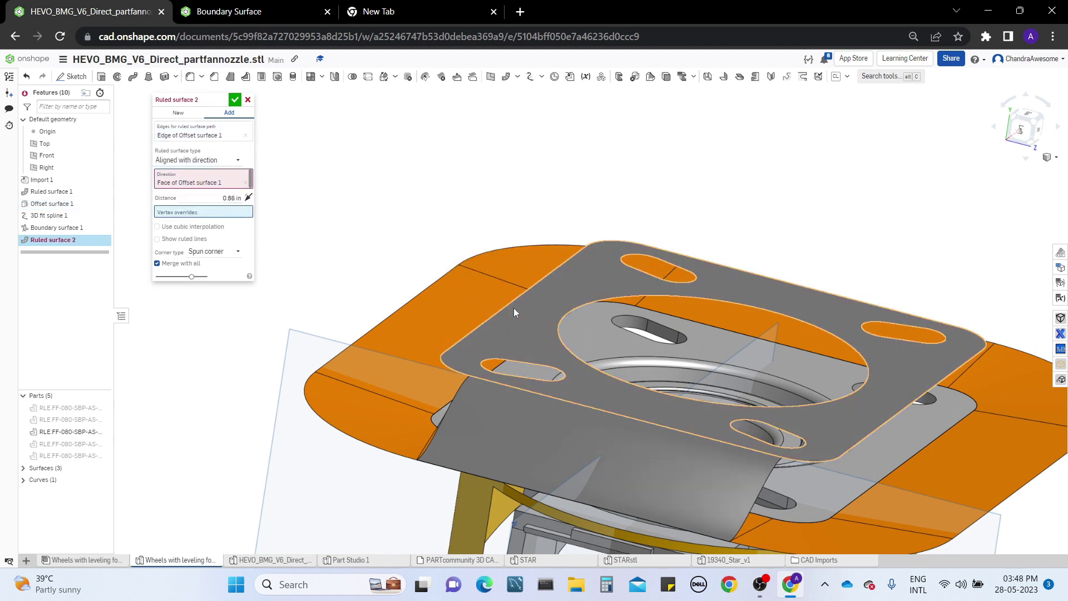
left_click(232, 162)
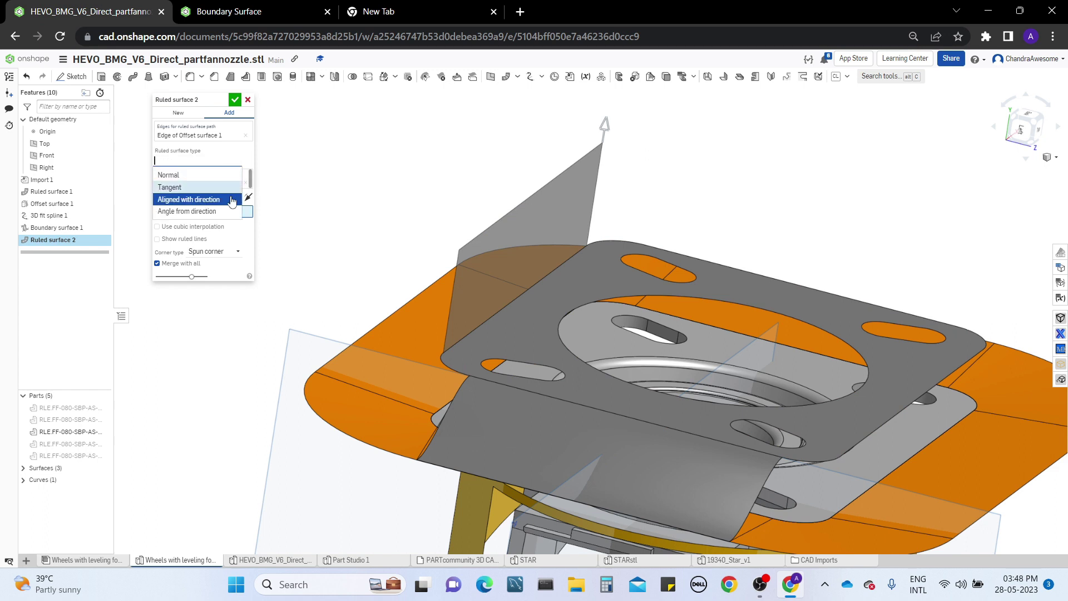
left_click(231, 211)
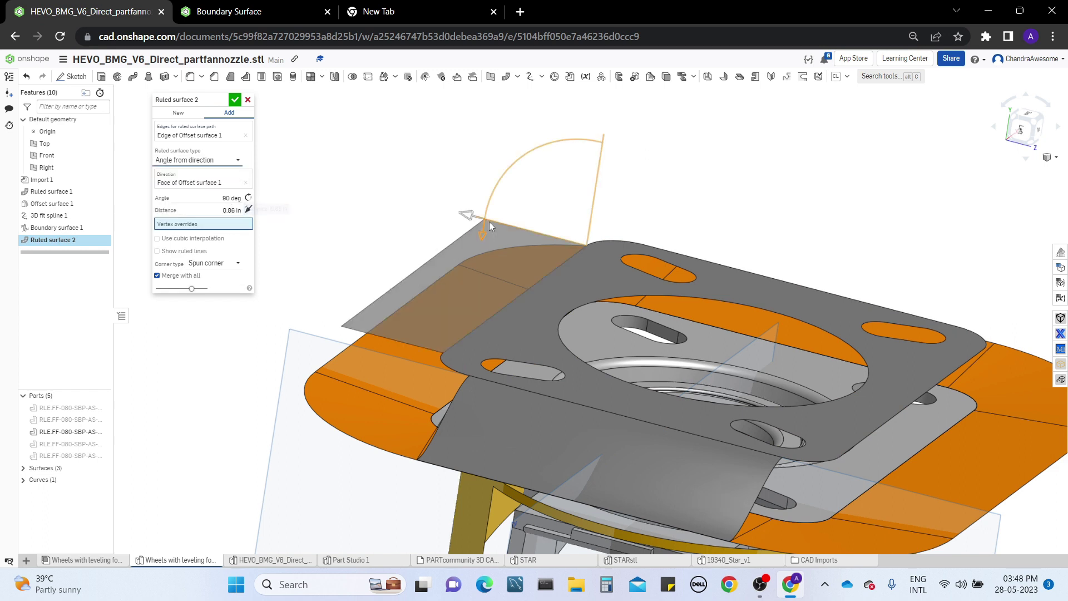
left_click(204, 161)
left_click(222, 175)
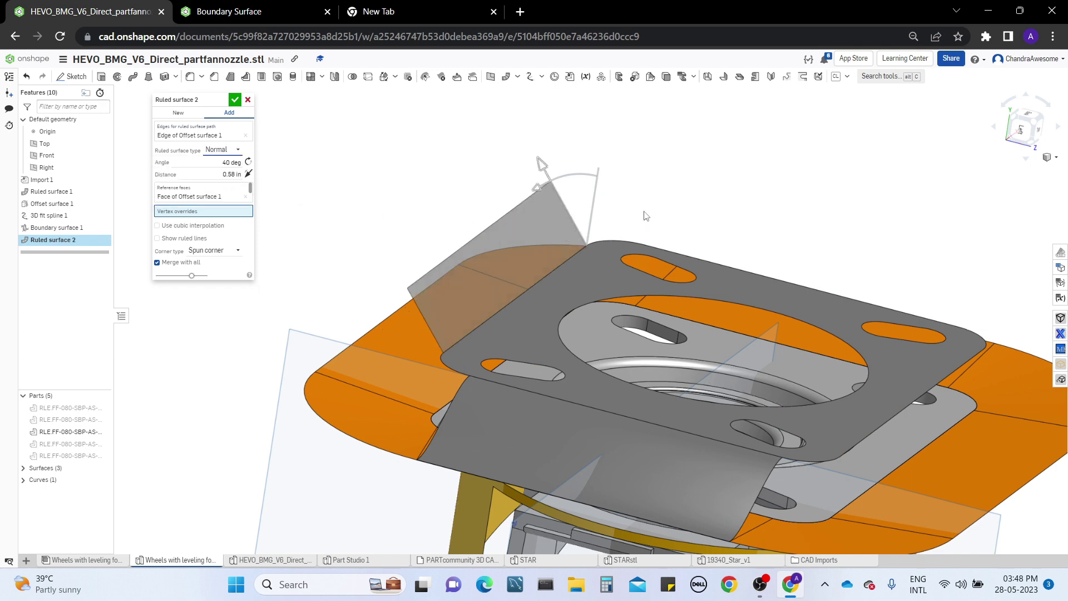
Add a second offset plate edge to the ruled wall's path.
mouse_move(646, 215)
right_mouse_down()
mouse_move(670, 218)
mouse_move(654, 216)
right_mouse_up()
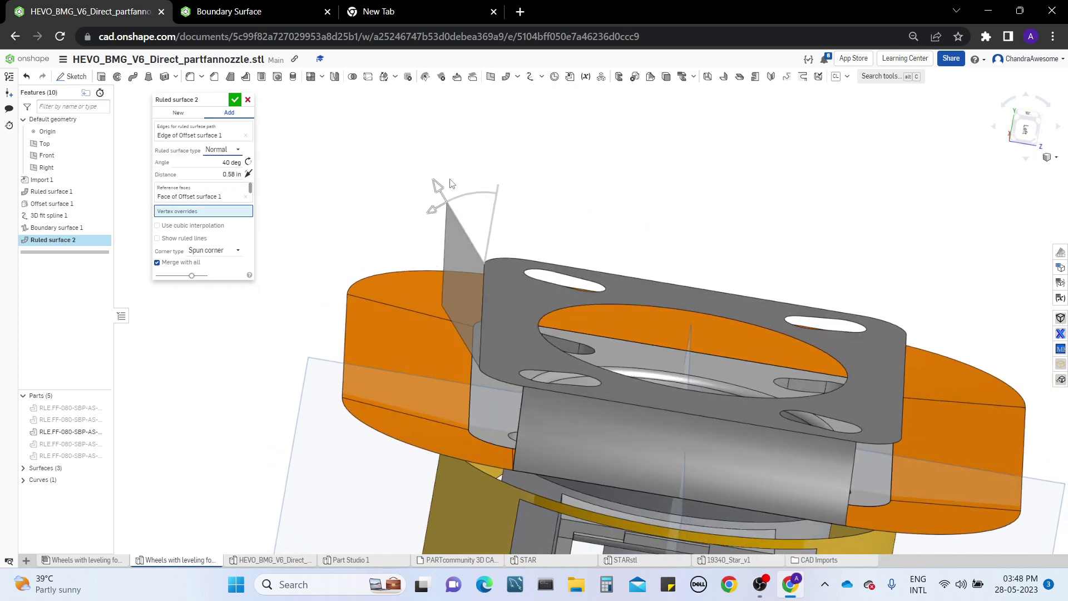
right_click_drag(451, 185, 439, 189)
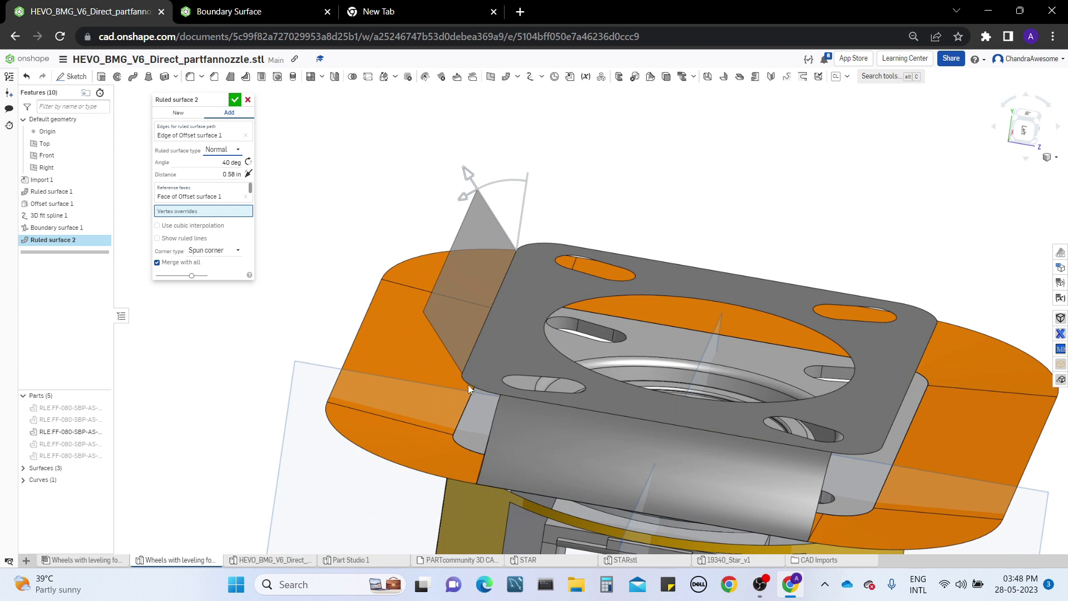
left_click(195, 134)
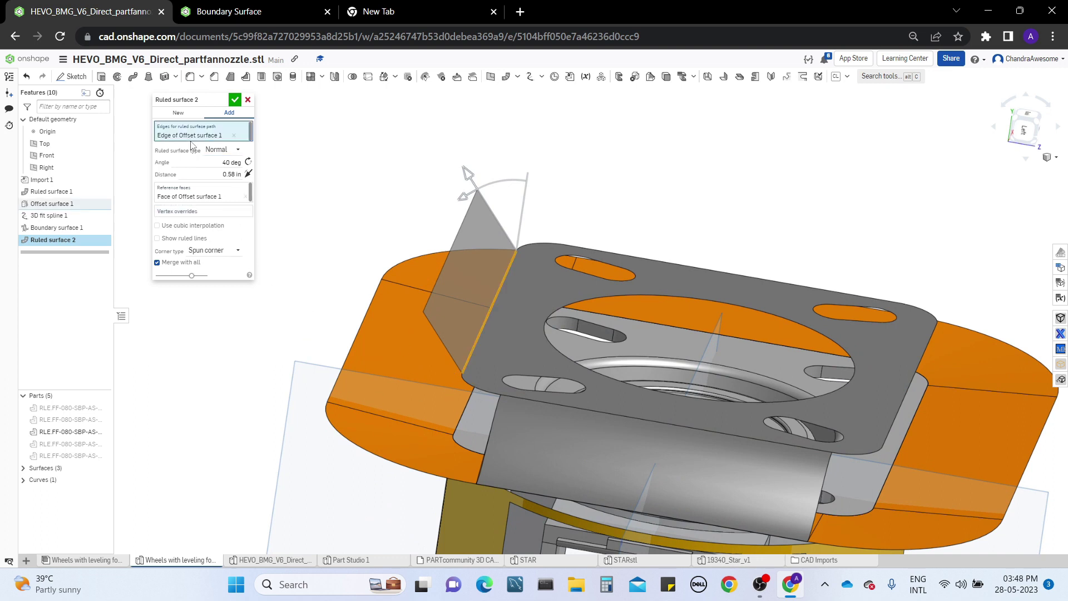
left_click(471, 386)
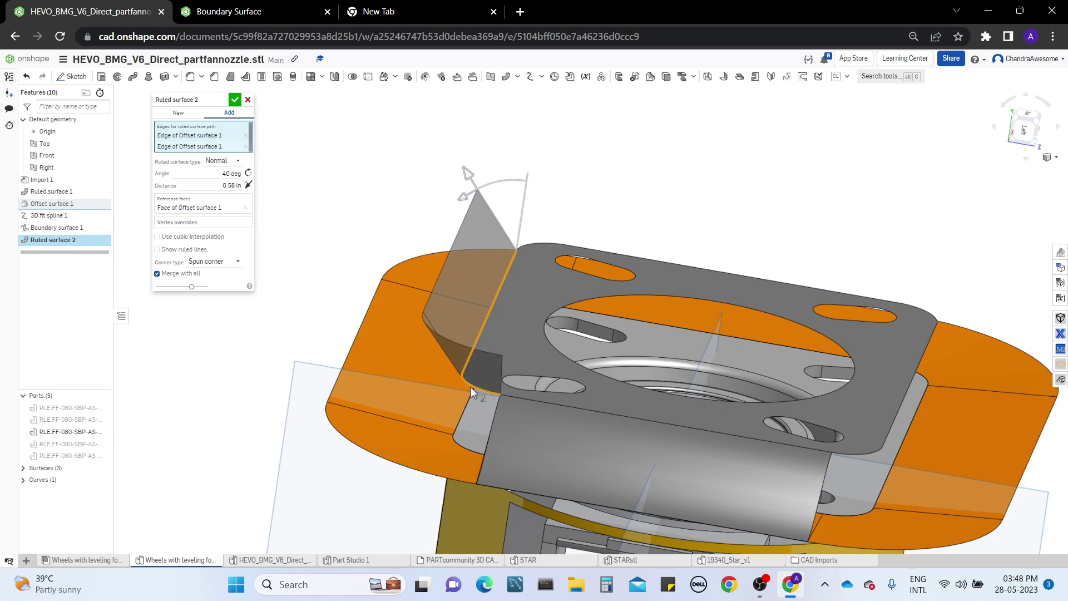
Add a third offset plate edge, leaving Ruled surface 1's edge out of the path.
right_click_drag(542, 276, 557, 260)
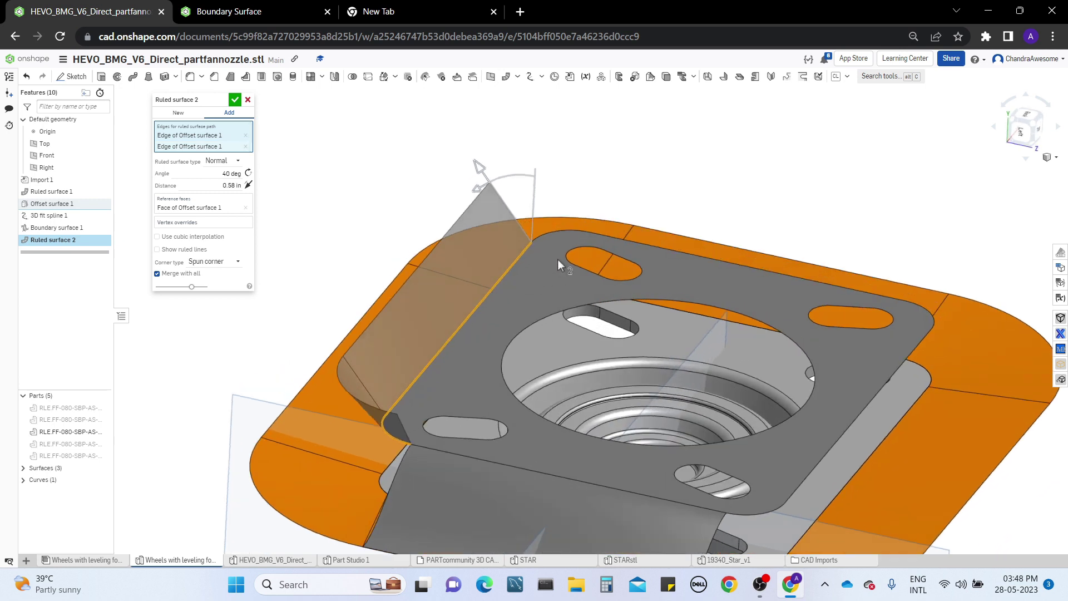
left_click(555, 229)
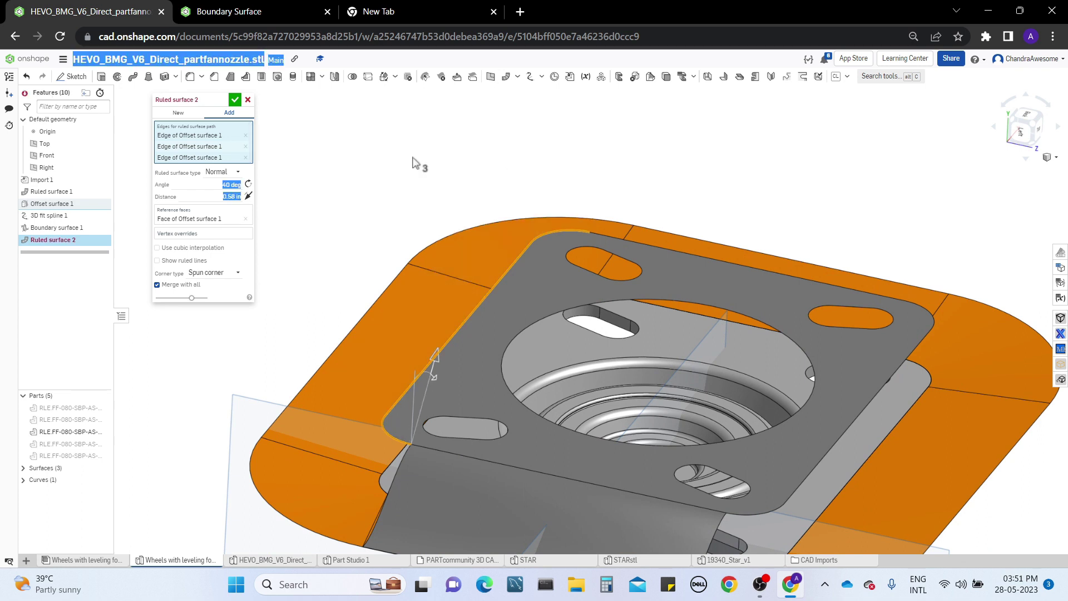
mouse_move(375, 248)
right_mouse_down()
mouse_move(375, 232)
mouse_move(375, 248)
right_mouse_up()
left_click(640, 267)
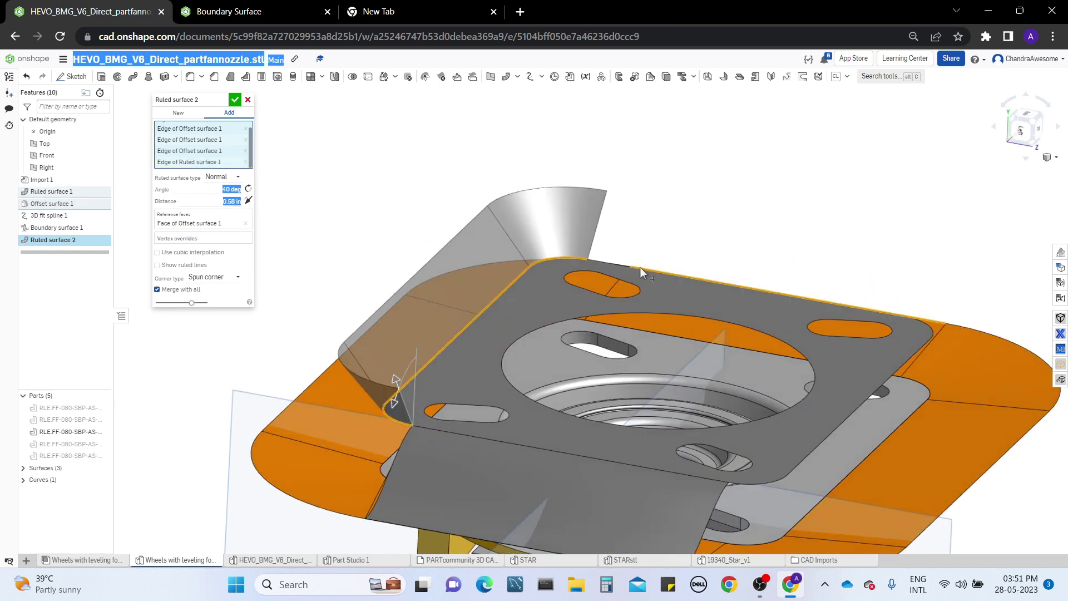
left_click(640, 267)
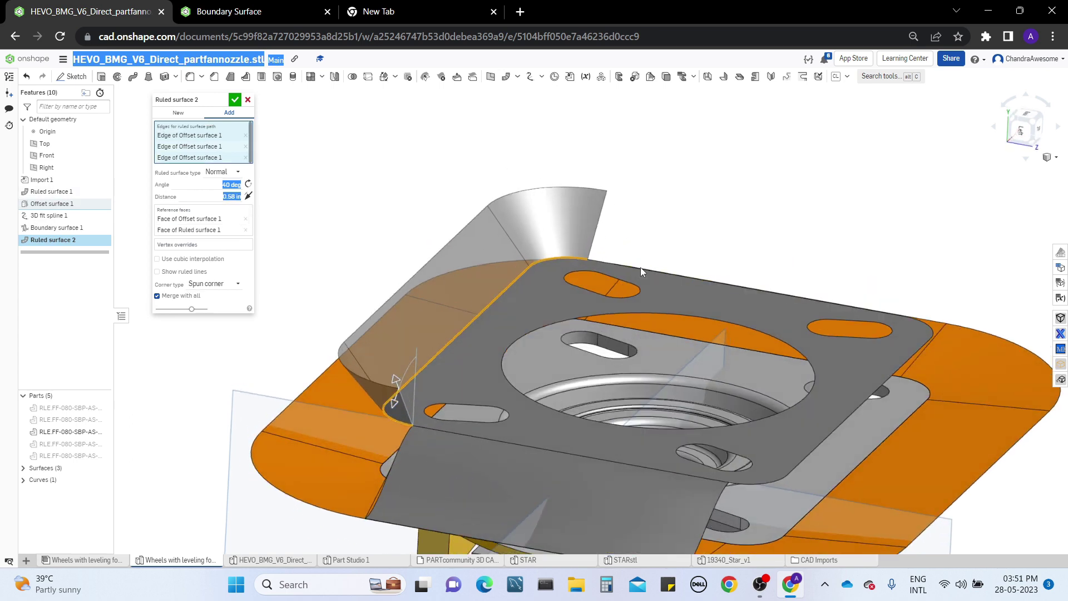
right_click_drag(640, 267, 639, 280)
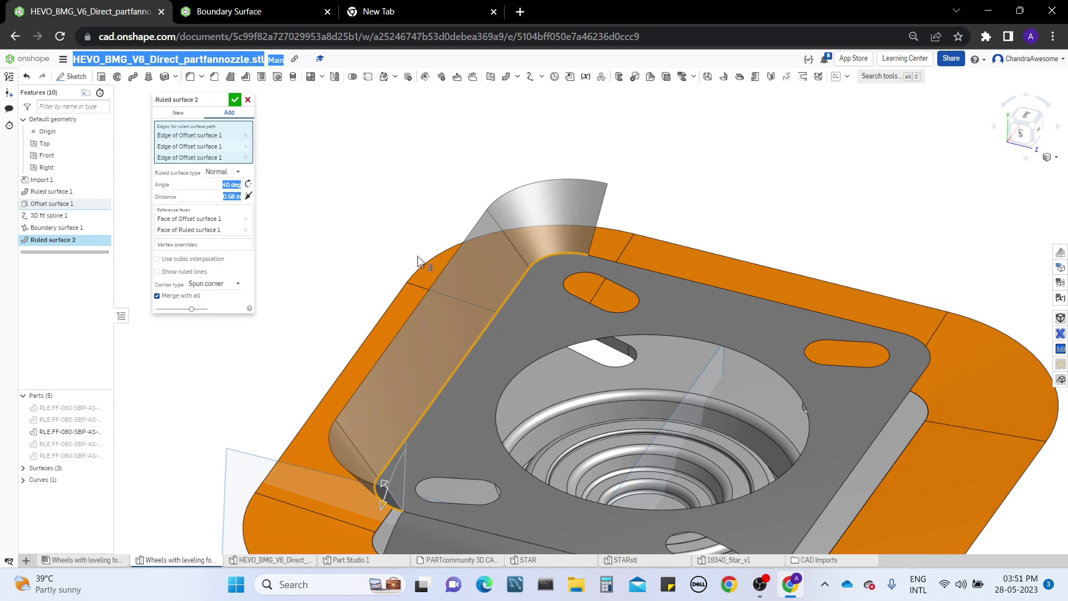
Remove Face of Ruled surface 1 and Face of Offset surface 1 from Reference faces.
left_click(203, 223)
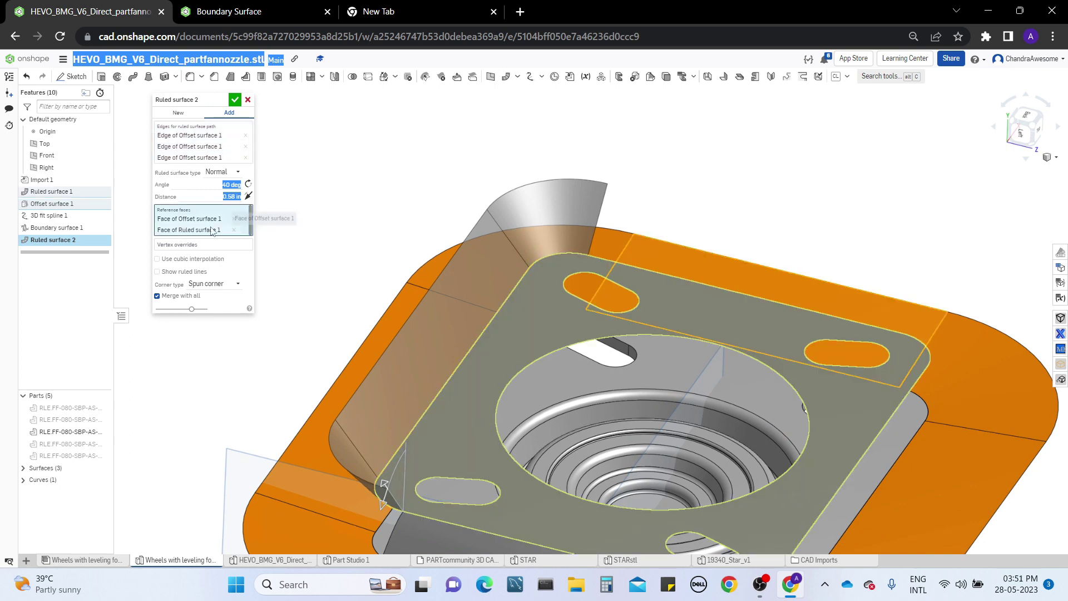
right_click_drag(723, 379, 704, 341)
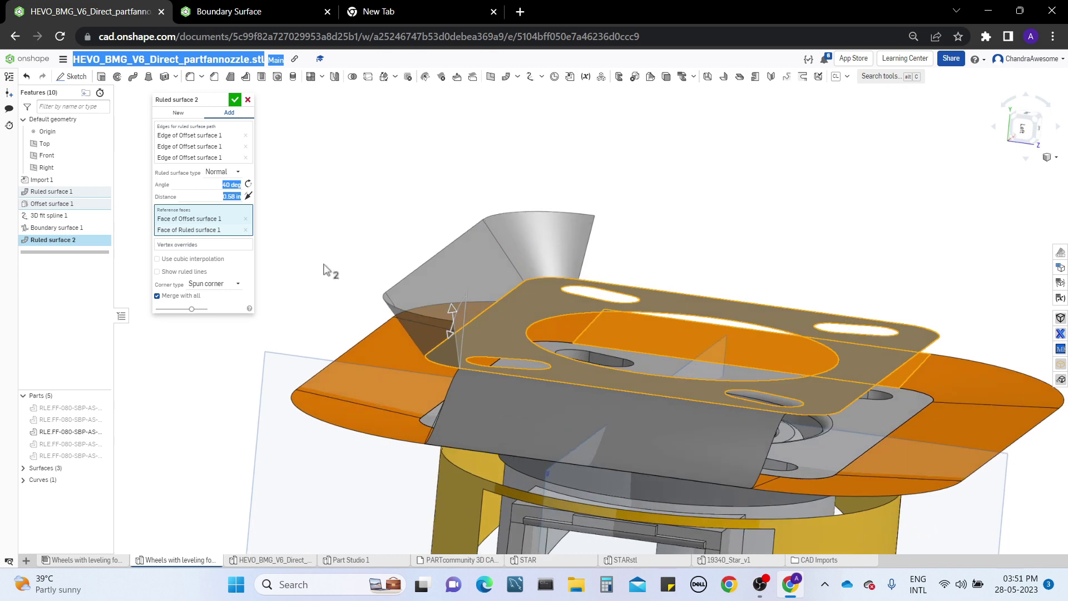
right_click_drag(354, 252, 346, 254)
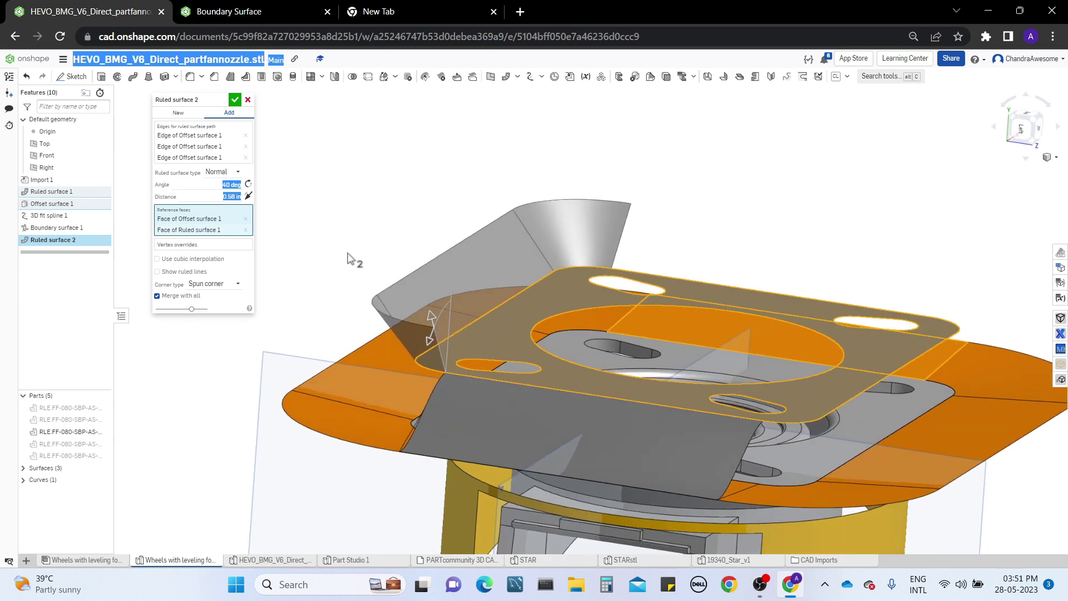
left_click(234, 229)
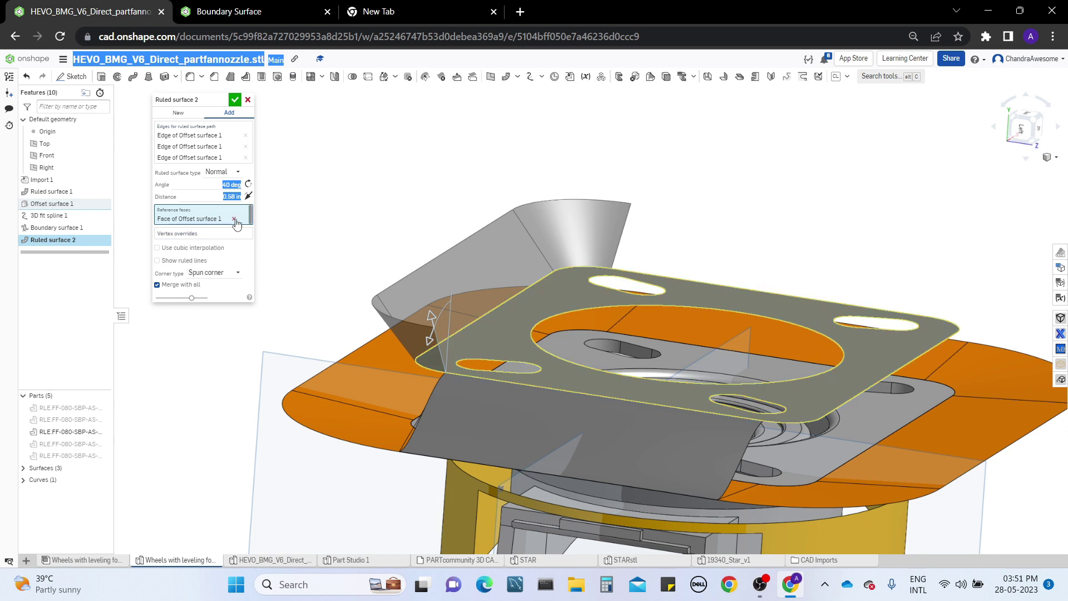
left_click(234, 220)
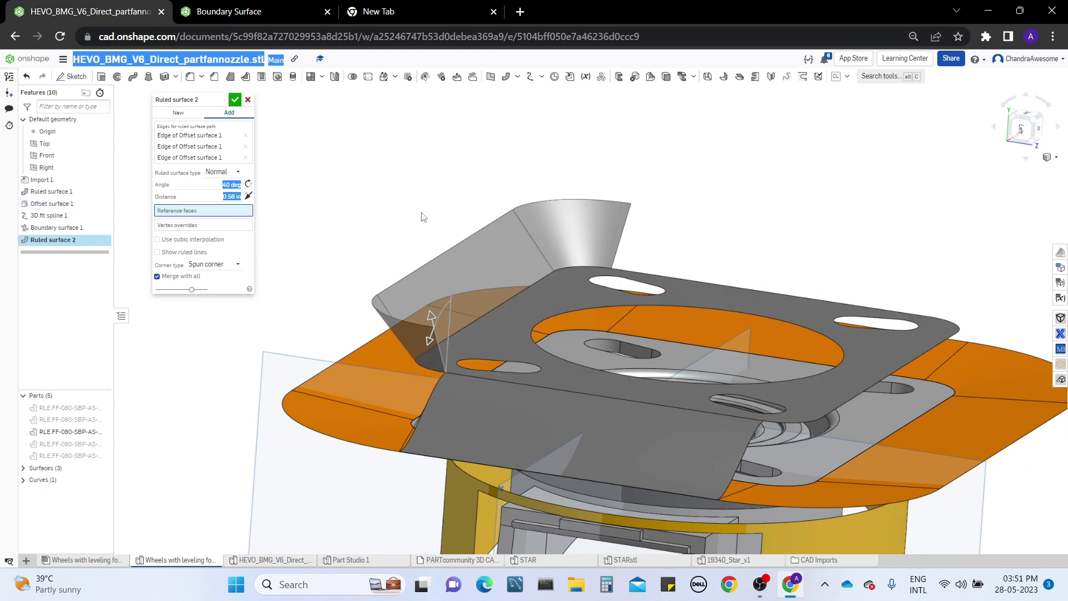
Pick the plate's corner vertex as a vertex override.
left_click(192, 233)
right_click_drag(550, 203, 546, 223)
scroll(545, 223, "up", 3)
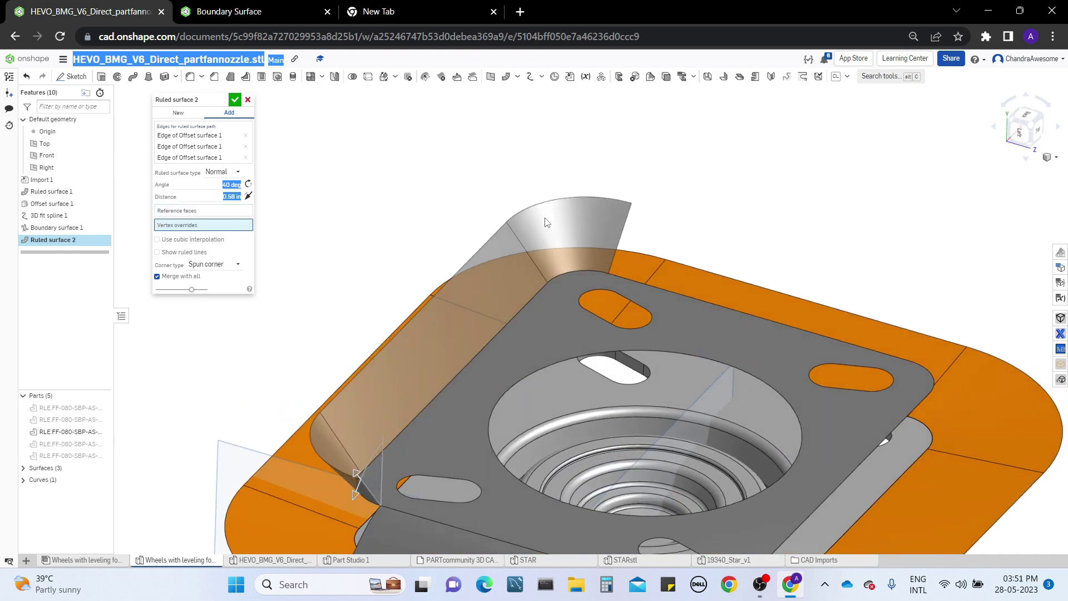
left_click(546, 282)
right_click_drag(499, 314, 404, 261)
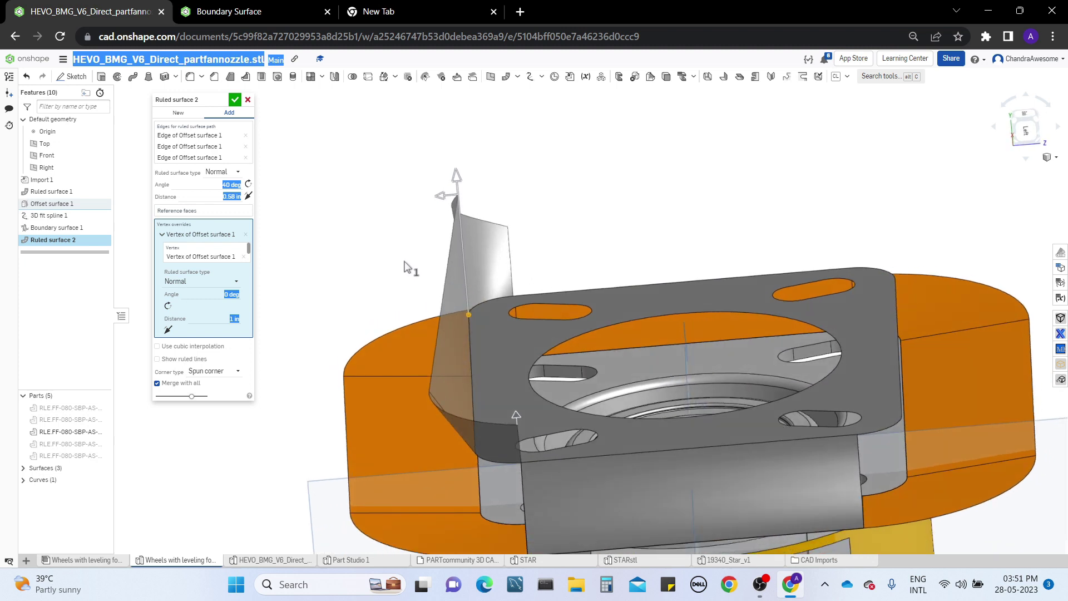
Set the corner vertex override to 10 deg angle and 0.93 in distance.
left_click_drag(451, 211, 408, 243)
right_click_drag(428, 209, 425, 312)
right_click_drag(517, 260, 447, 251)
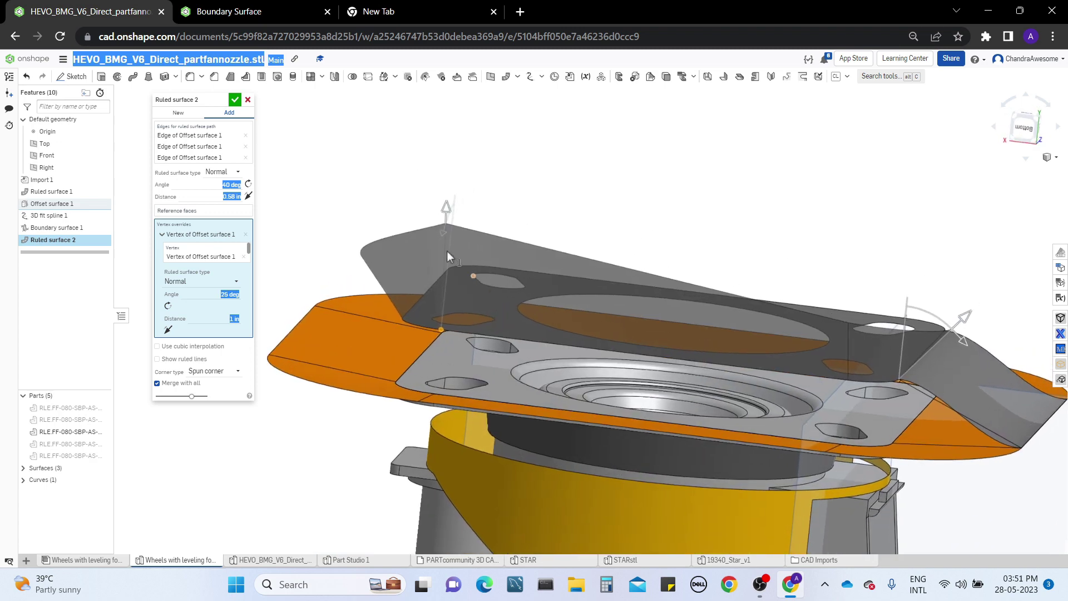
left_click_drag(447, 232, 446, 266)
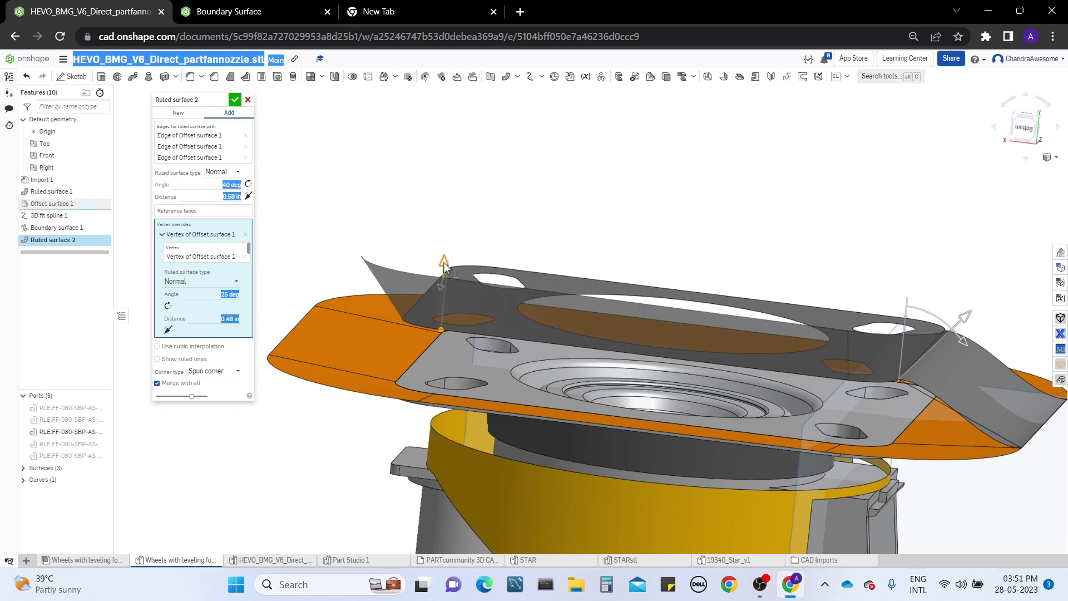
left_click_drag(448, 227, 449, 209)
right_click_drag(455, 249, 417, 246)
left_click_drag(448, 234, 485, 223)
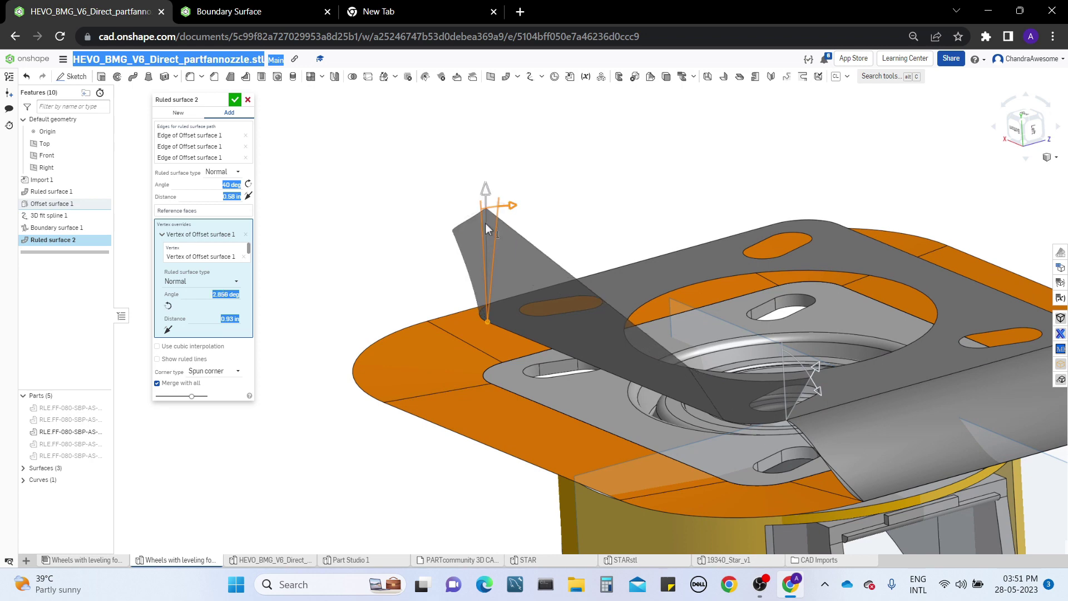
right_click_drag(585, 299, 559, 285)
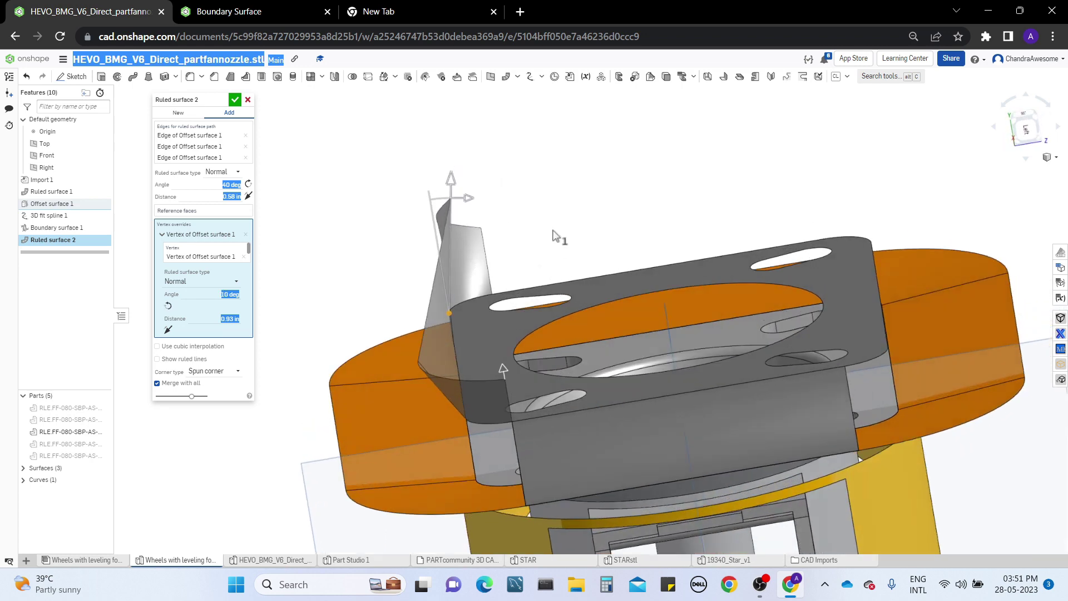
right_click_drag(553, 231, 481, 273)
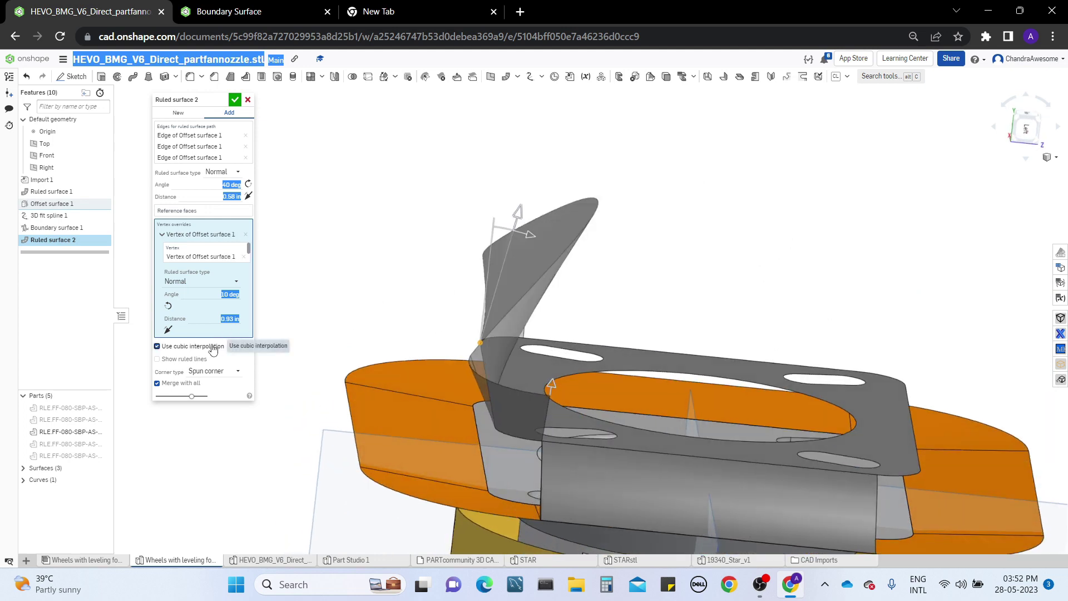
Turn on cubic interpolation and show the wall's ruled lines at count 40.
right_click_drag(334, 310, 382, 315)
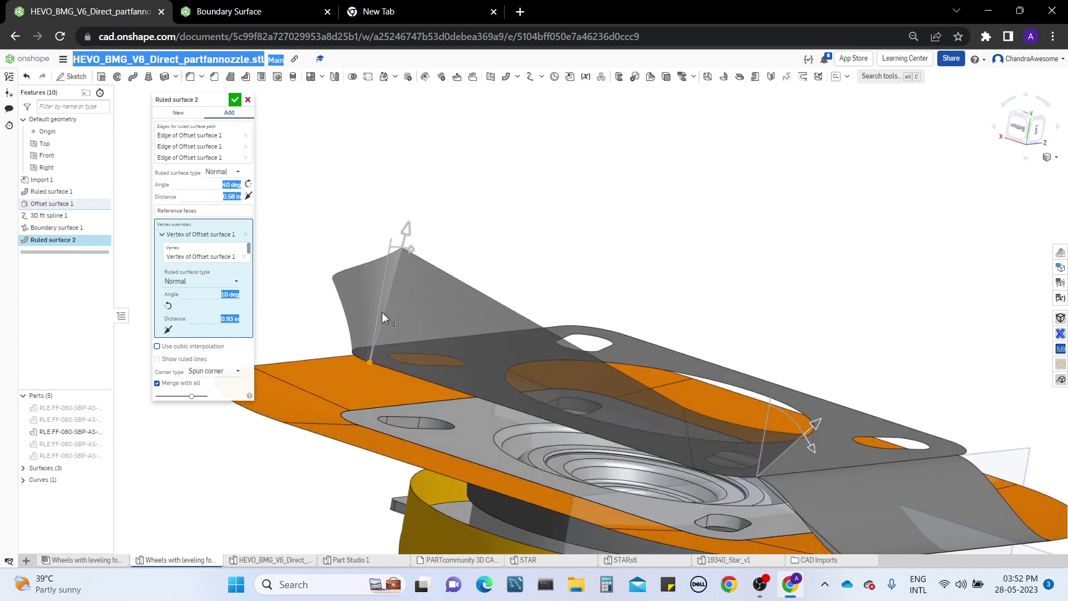
left_click(212, 348)
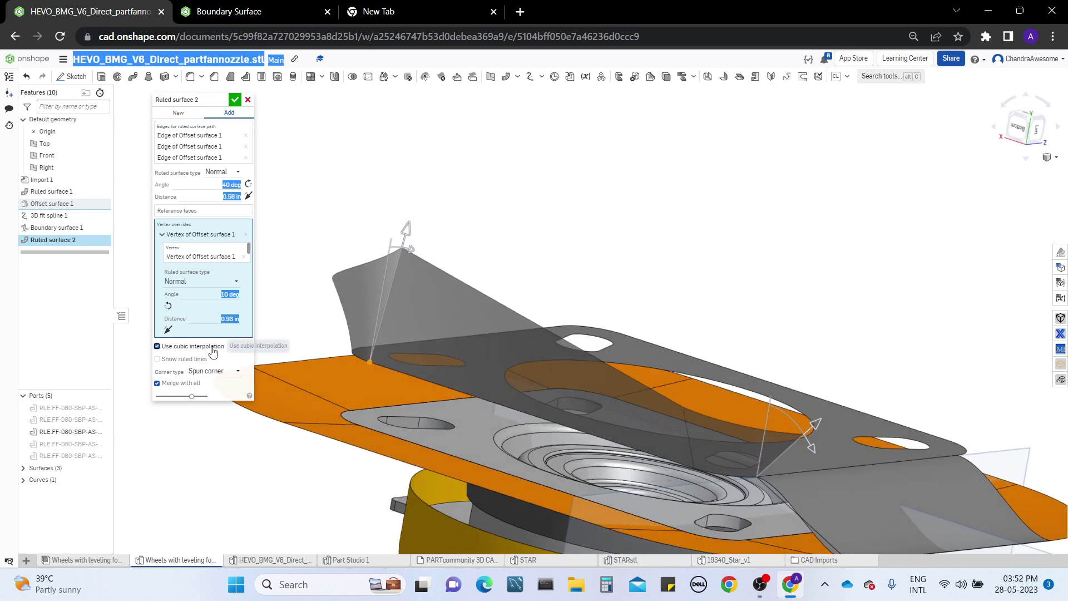
right_click_drag(526, 306, 435, 298)
right_click_drag(299, 286, 278, 321)
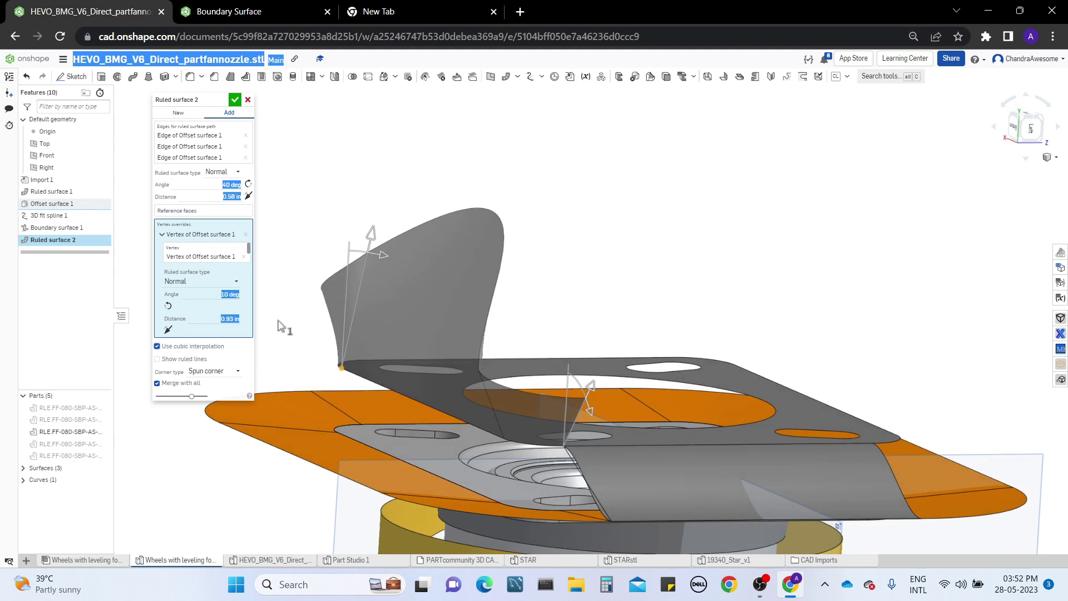
left_click(217, 347)
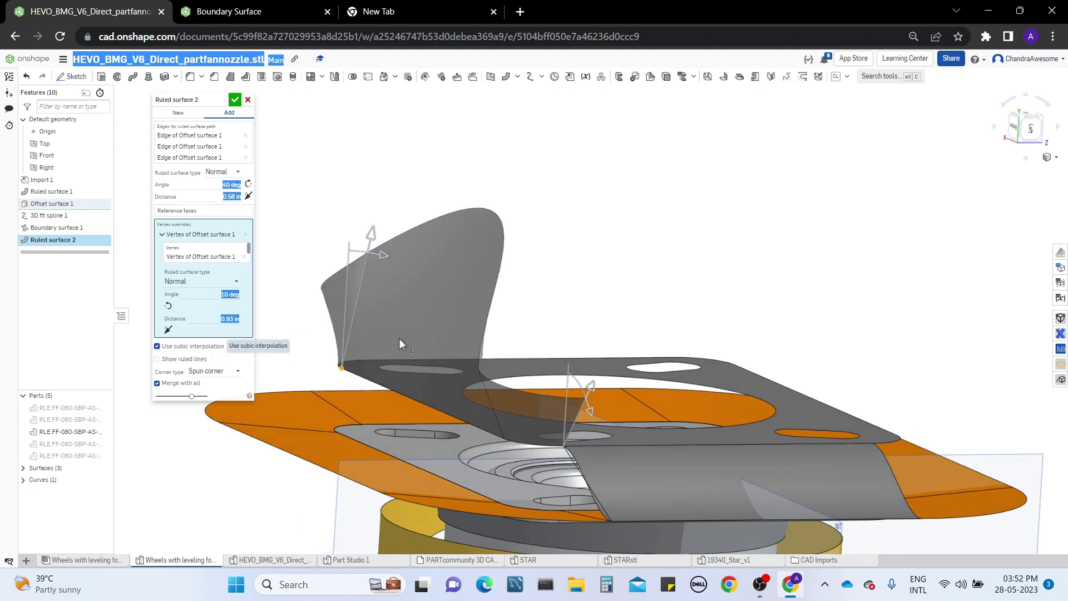
right_click_drag(399, 339, 356, 337)
left_click(191, 360)
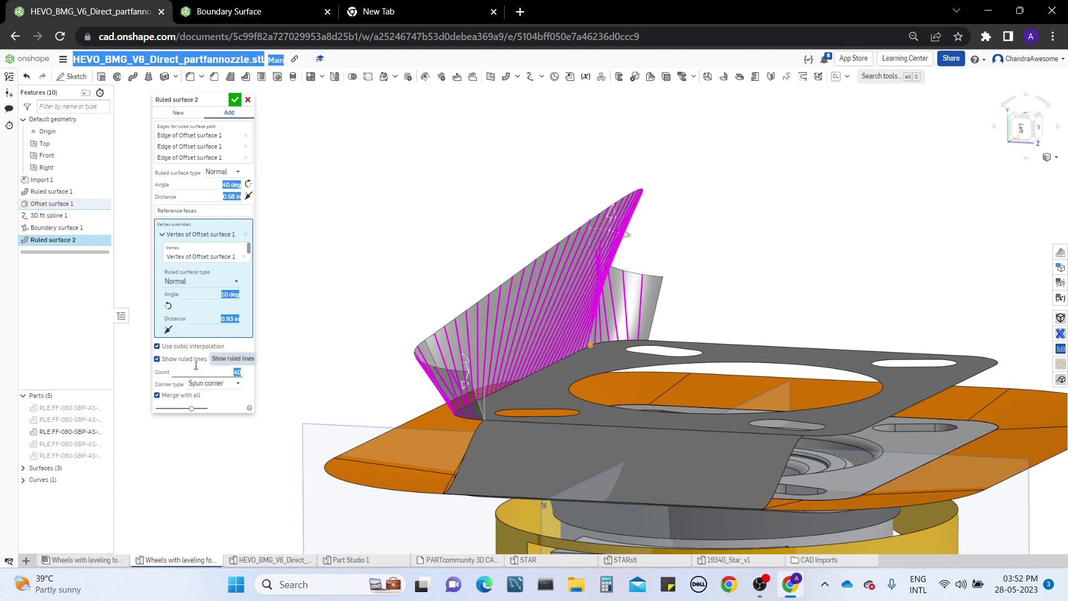
mouse_move(275, 345)
right_mouse_down()
mouse_move(548, 248)
mouse_move(555, 268)
mouse_move(536, 312)
mouse_move(548, 286)
mouse_move(276, 336)
right_mouse_up()
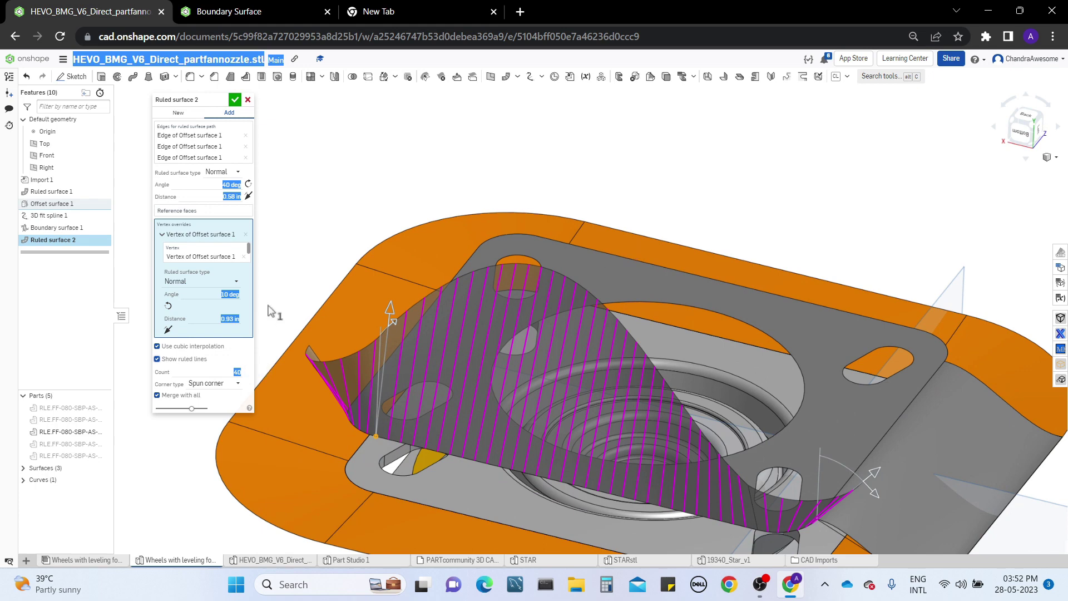
key("Return")
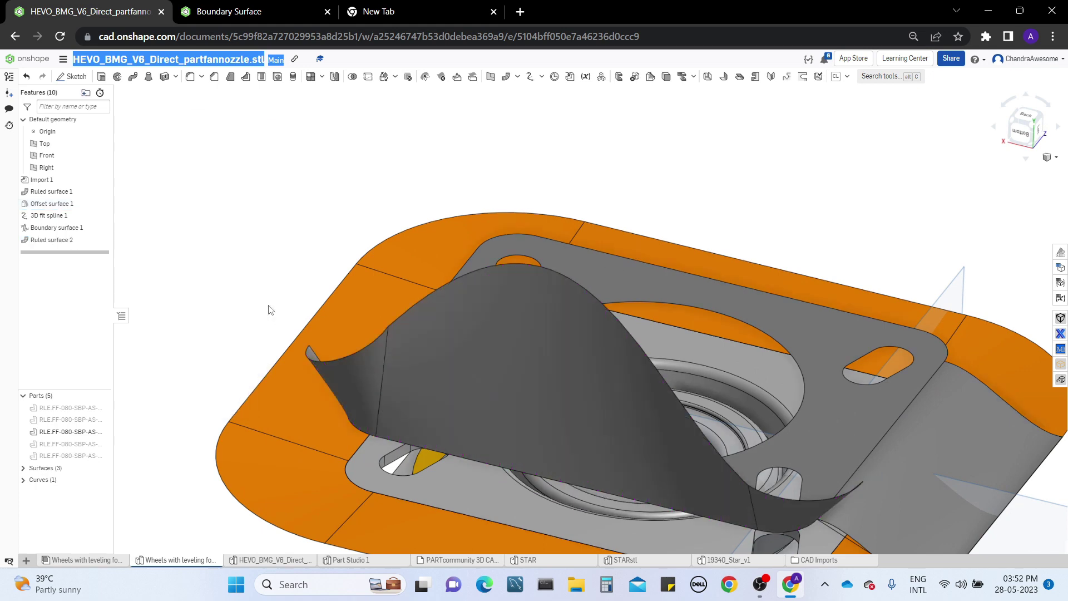
right_click(96, 239)
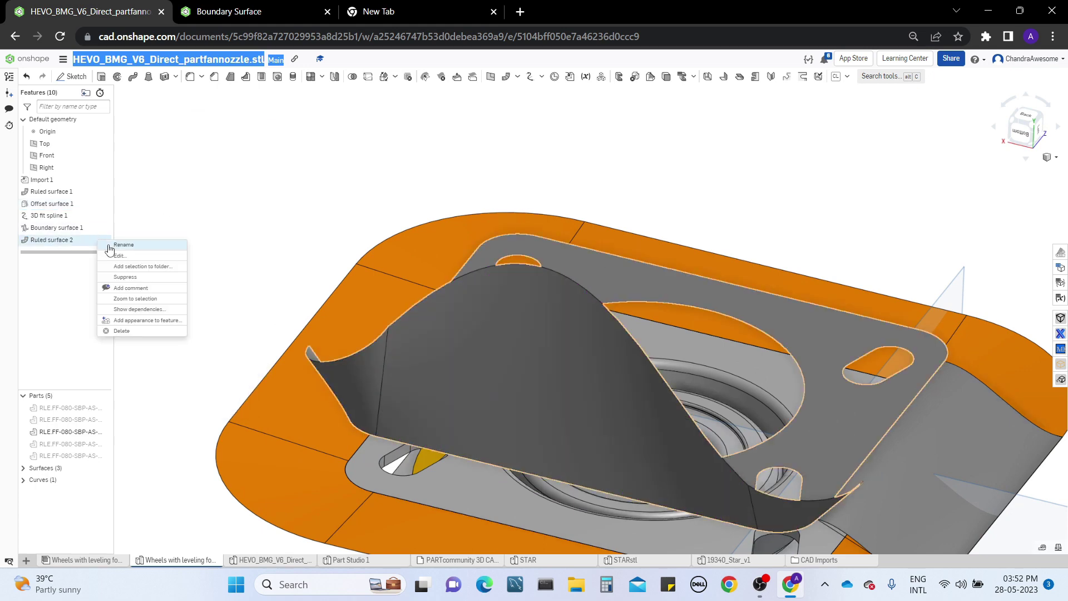
left_click(119, 255)
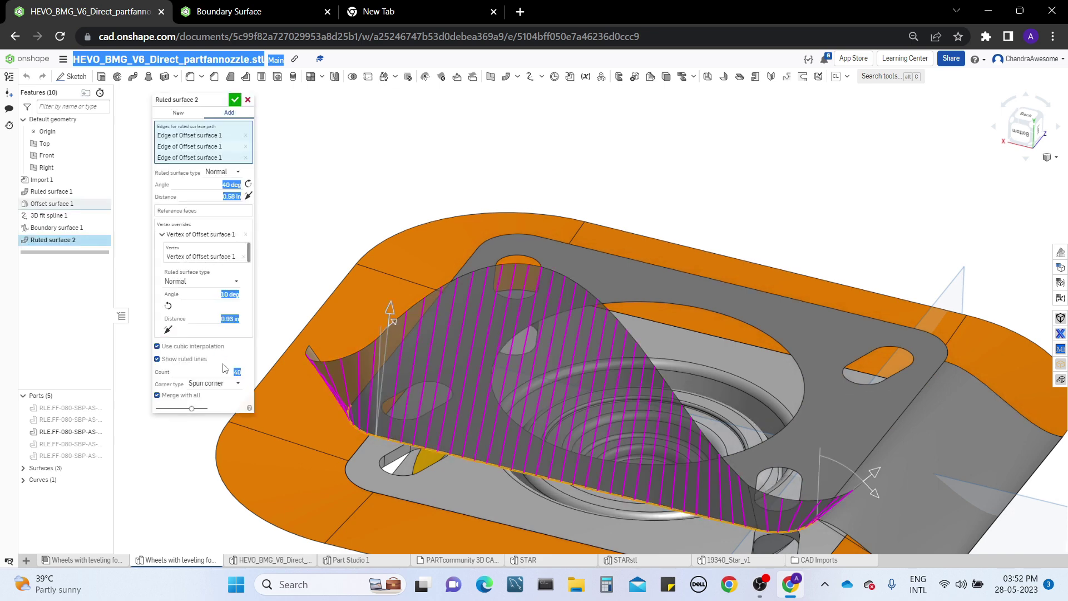
key("Down")
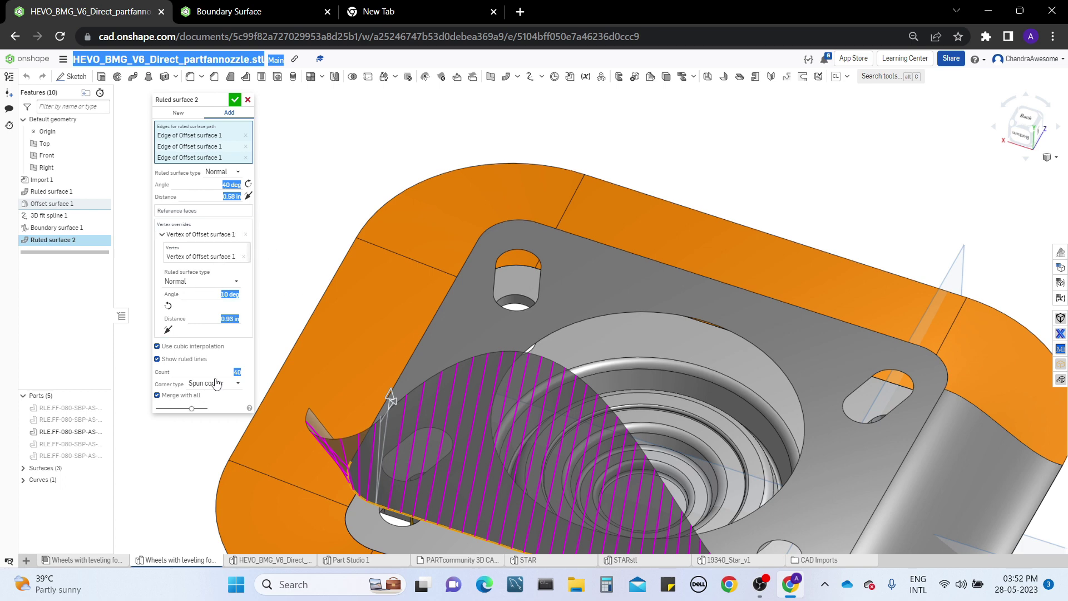
left_click(217, 376)
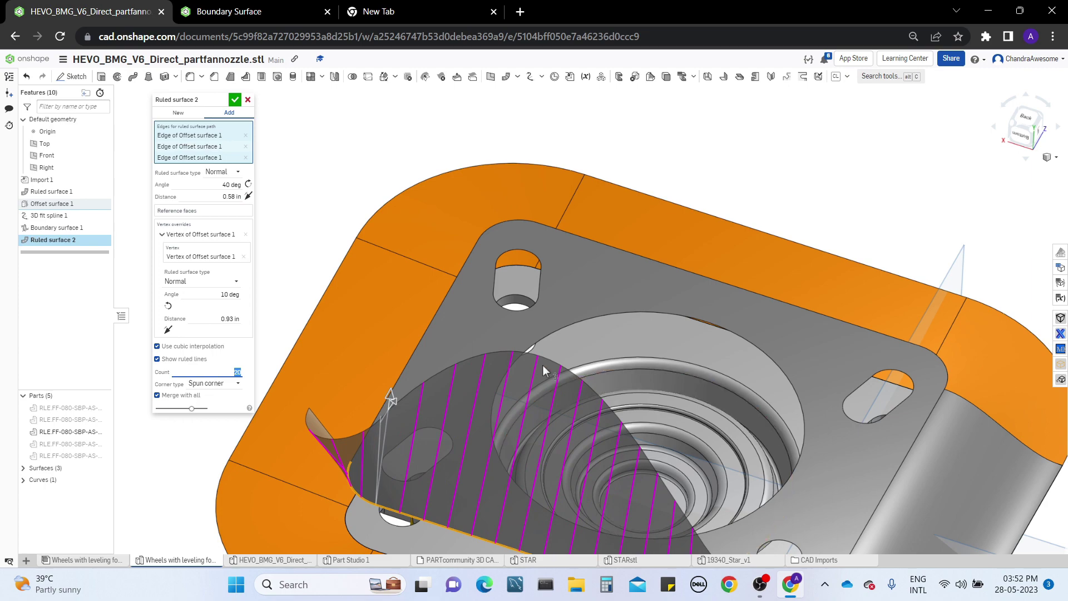
right_click_drag(503, 270, 515, 242)
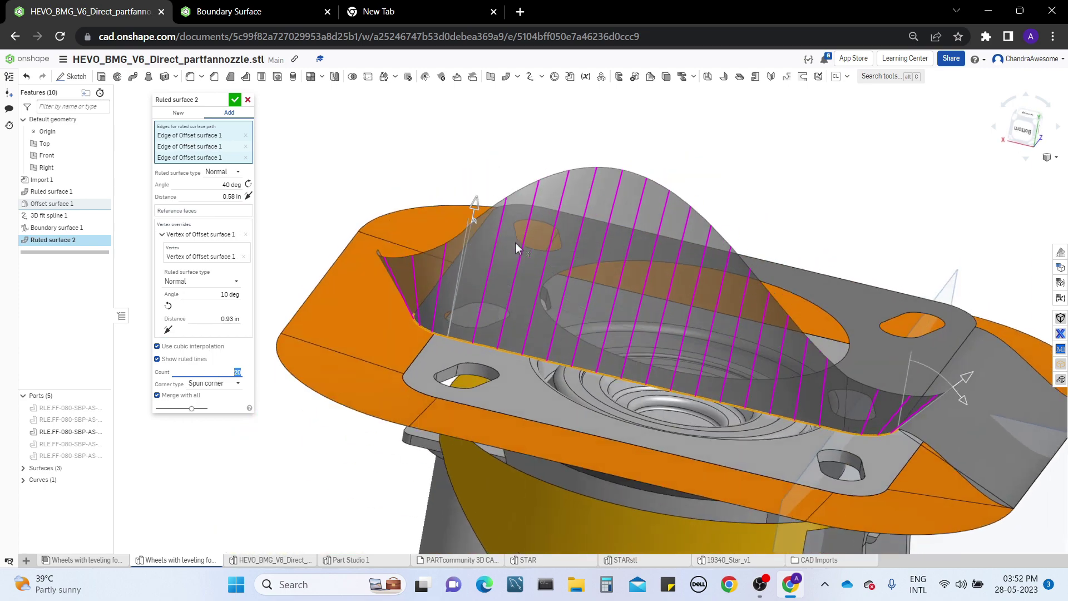
right_click_drag(517, 282, 496, 289)
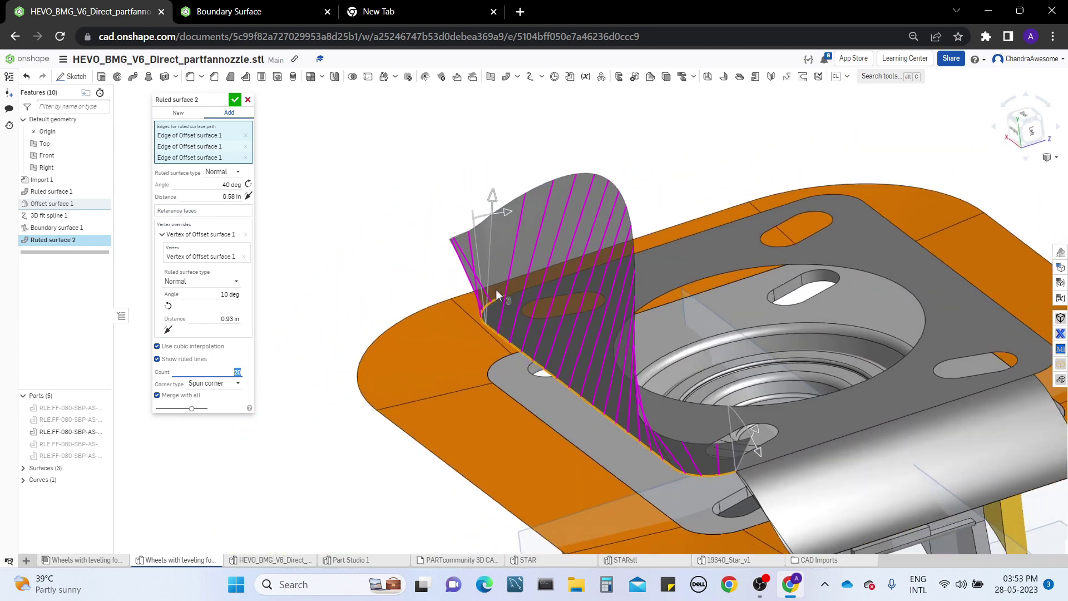
Compare the Extended, Lofted and no-corner options for the wall's corner type.
left_click(226, 384)
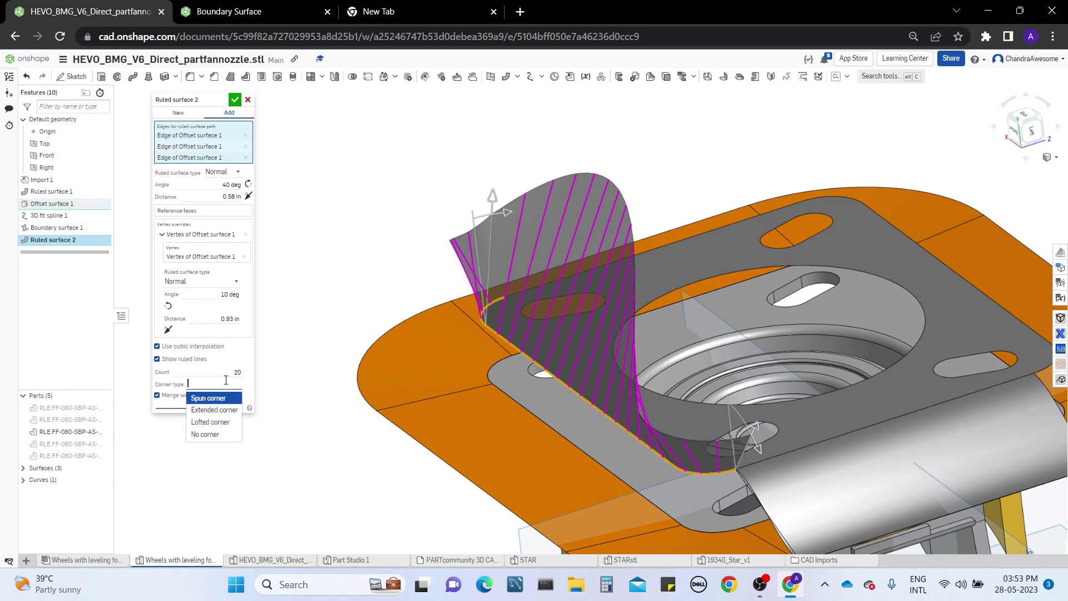
right_click_drag(378, 237, 360, 262)
right_click_drag(739, 176, 518, 285)
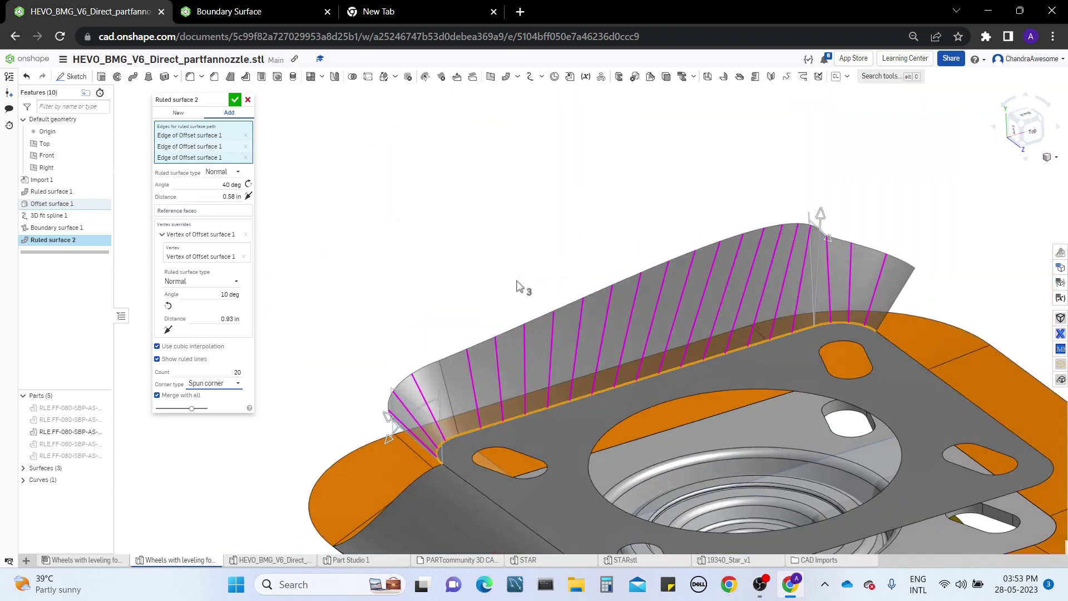
left_click(234, 384)
left_click(232, 396)
left_click(227, 382)
left_click(228, 413)
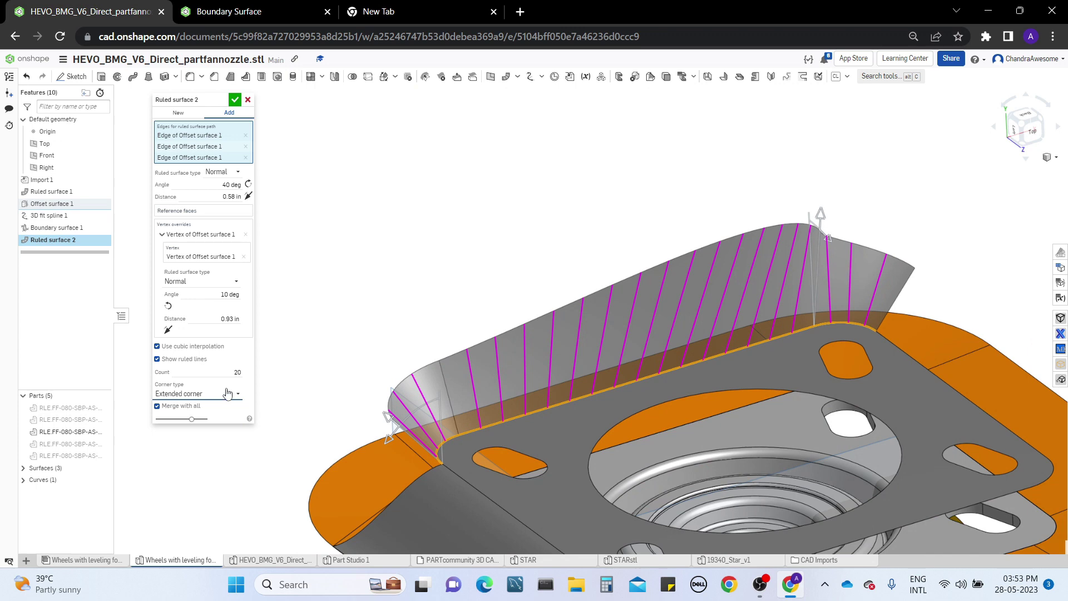
left_click(227, 394)
left_click(223, 432)
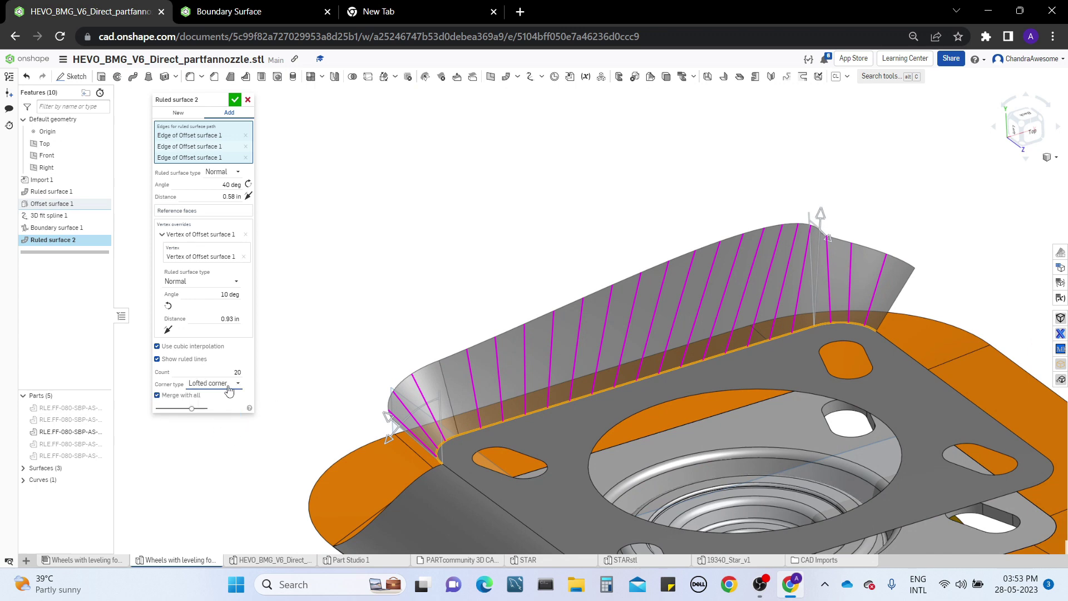
left_click(229, 390)
left_click(224, 434)
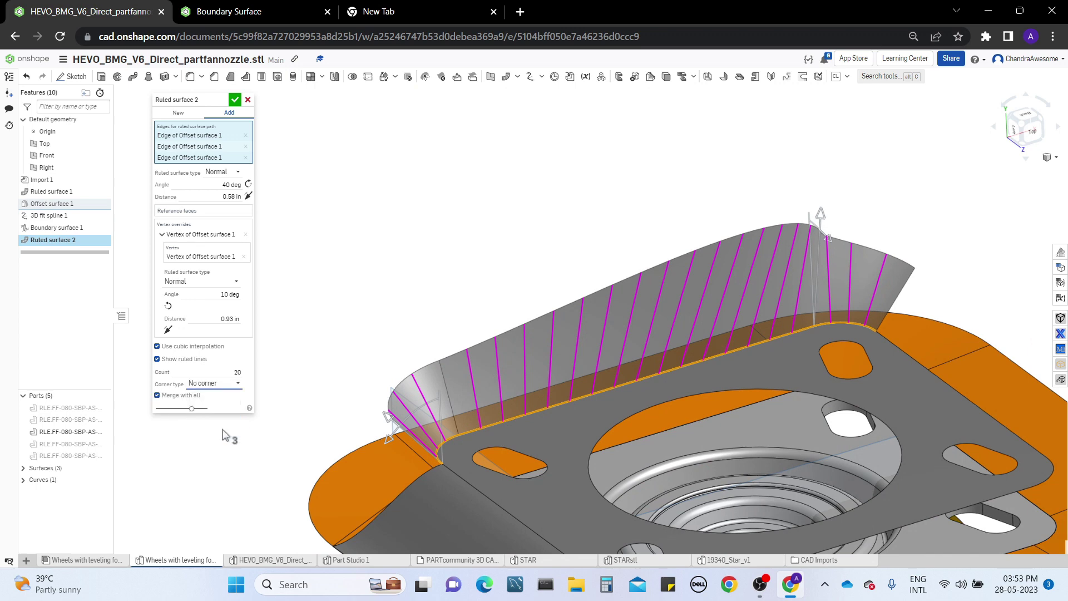
mouse_move(615, 270)
right_mouse_down()
mouse_move(627, 316)
mouse_move(632, 274)
right_mouse_up()
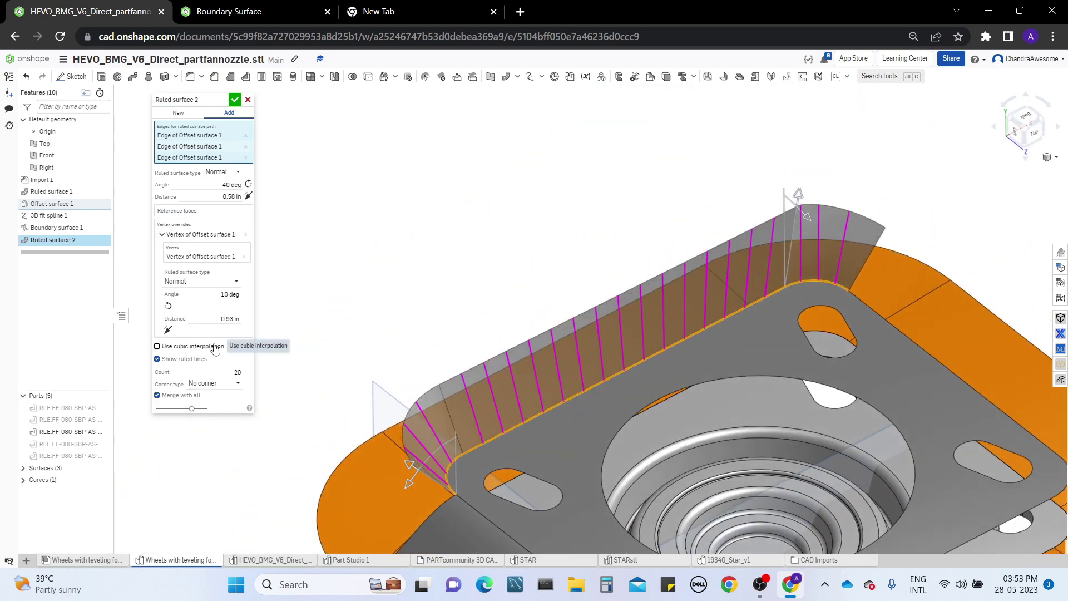
middle_click_drag(610, 322, 559, 256)
middle_click_drag(734, 270, 715, 276)
right_click_drag(714, 276, 677, 259)
Add a fourth plate edge, use Extended corners with Merge with all, and confirm.
left_click(677, 259)
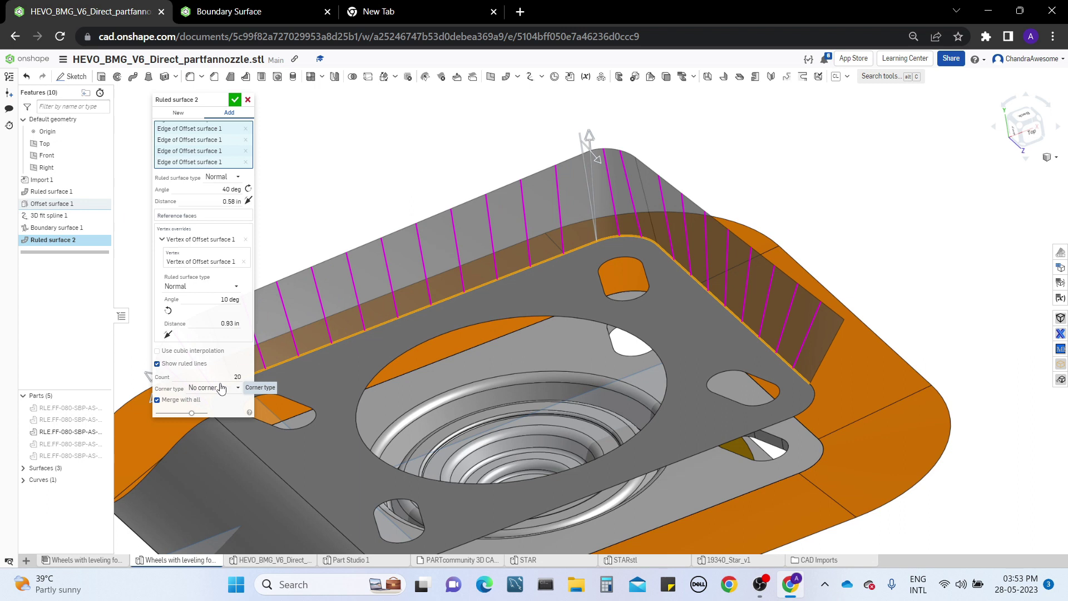
left_click(221, 388)
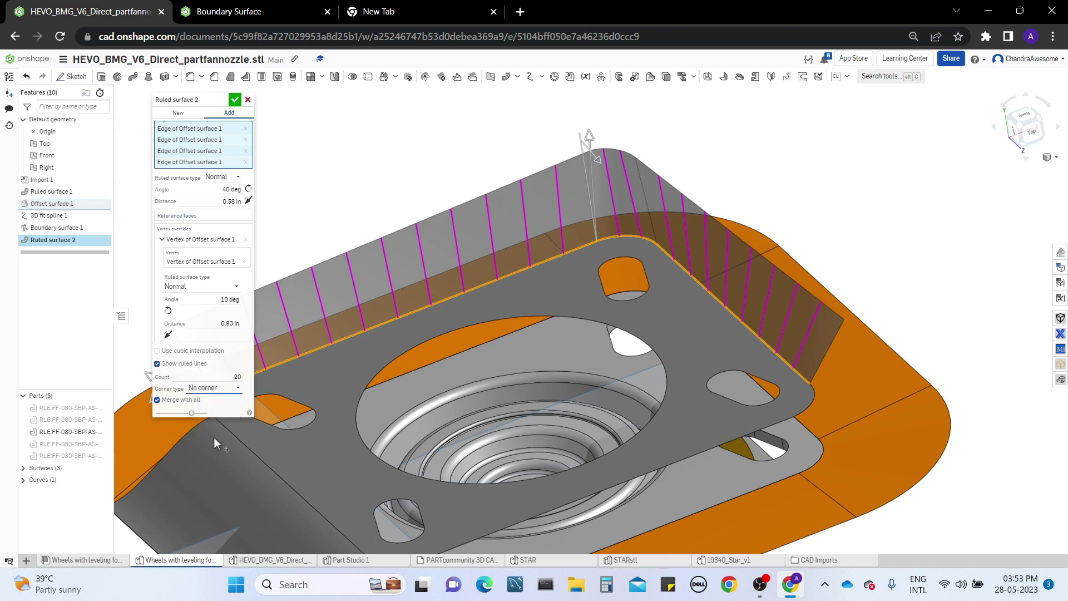
left_click(189, 401)
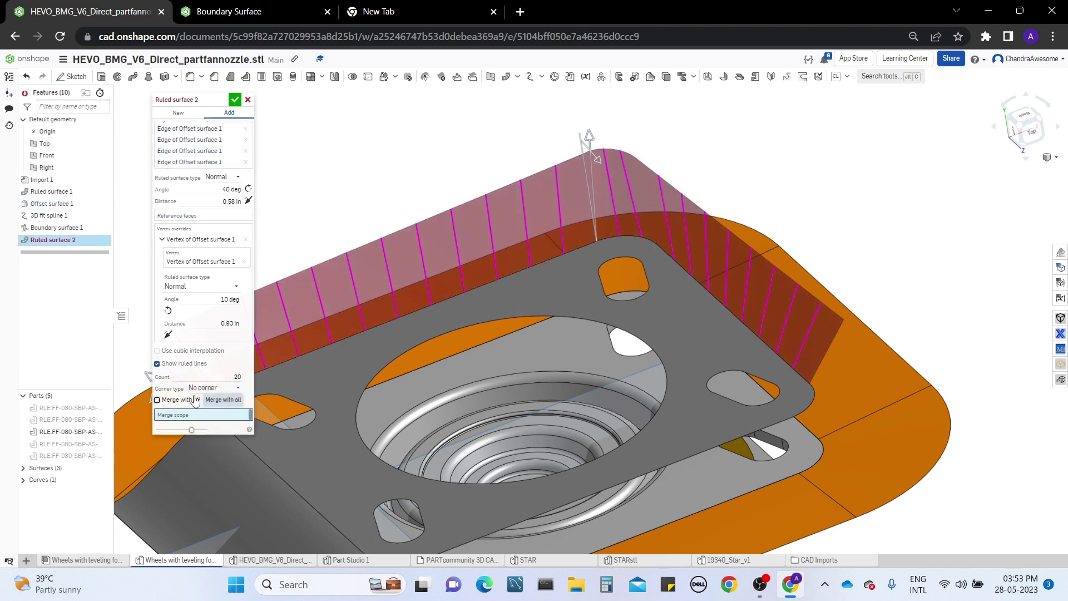
left_click(221, 388)
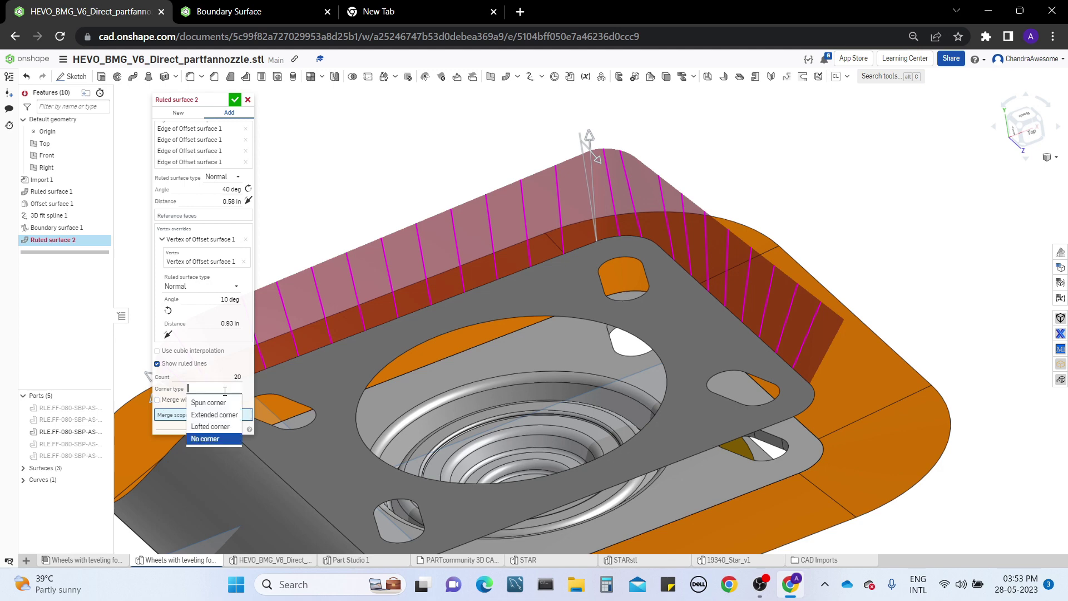
left_click(213, 416)
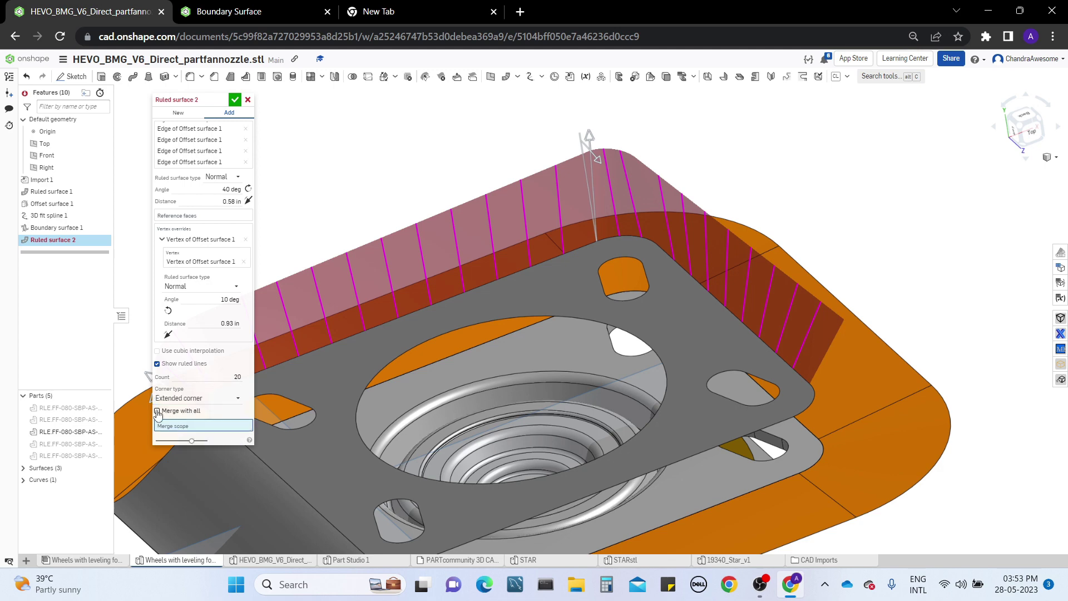
left_click(210, 411)
middle_click_drag(365, 396, 632, 362)
right_click_drag(633, 362, 373, 258)
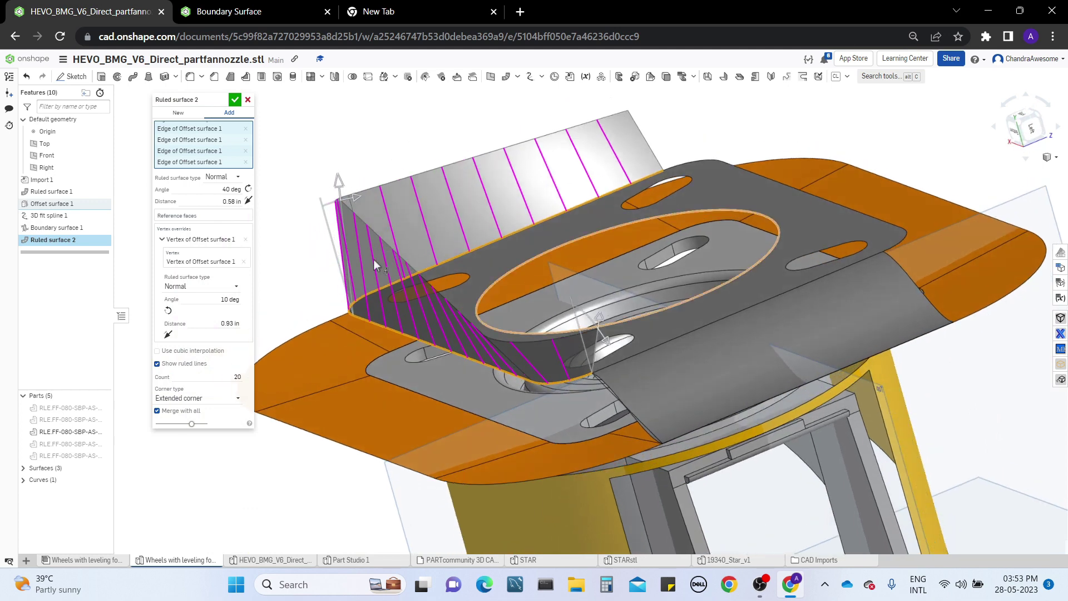
left_click(234, 102)
Start Ruled surface 3 on a side edge of Ruled surface 2, Tangent type.
right_click_drag(593, 266, 542, 278)
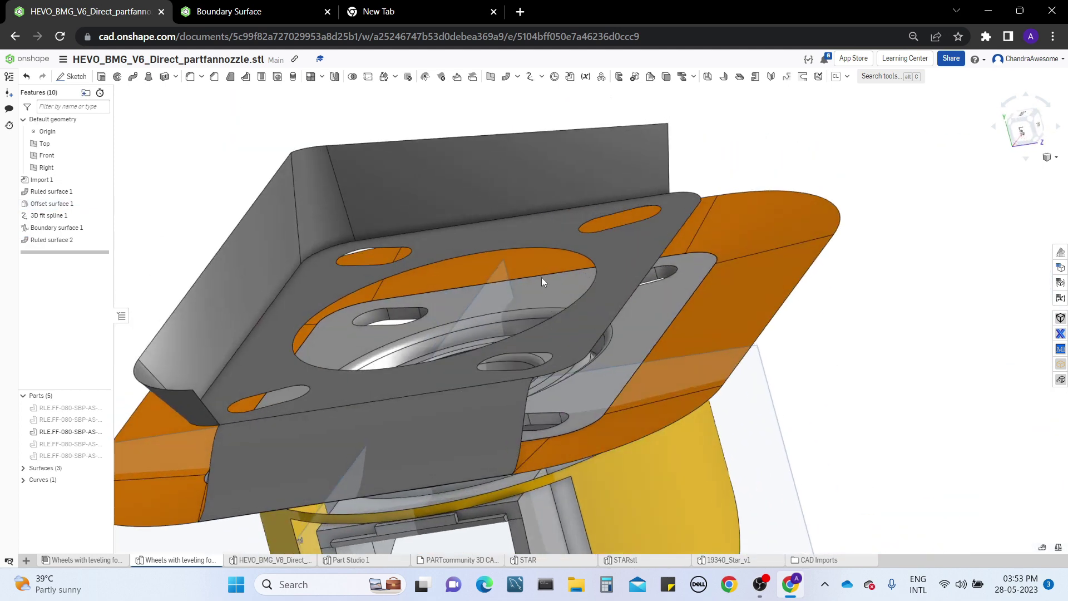
left_click(506, 80)
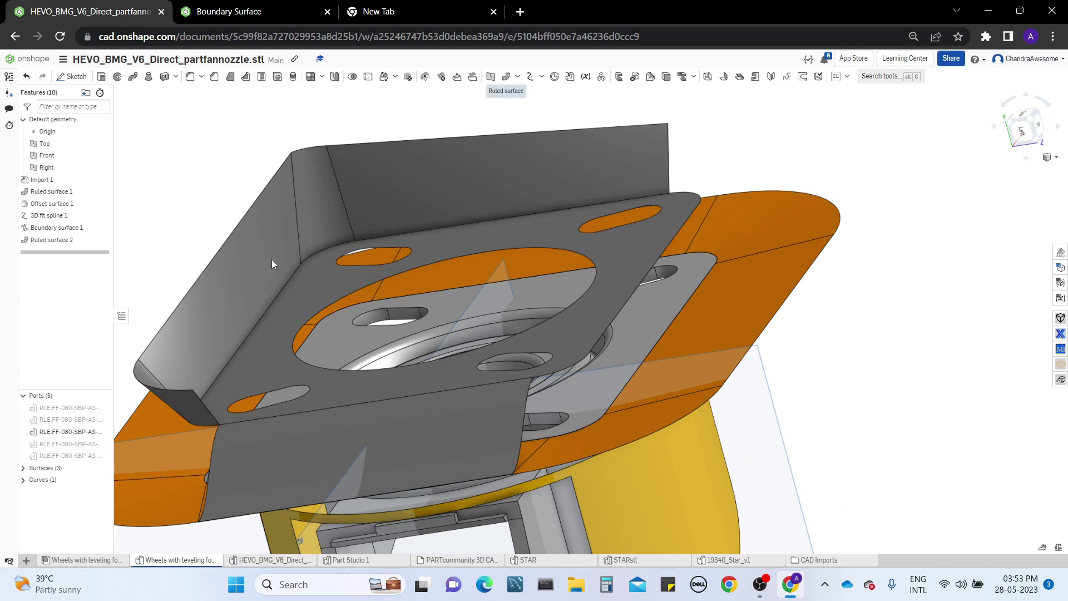
right_click_drag(419, 343, 369, 335)
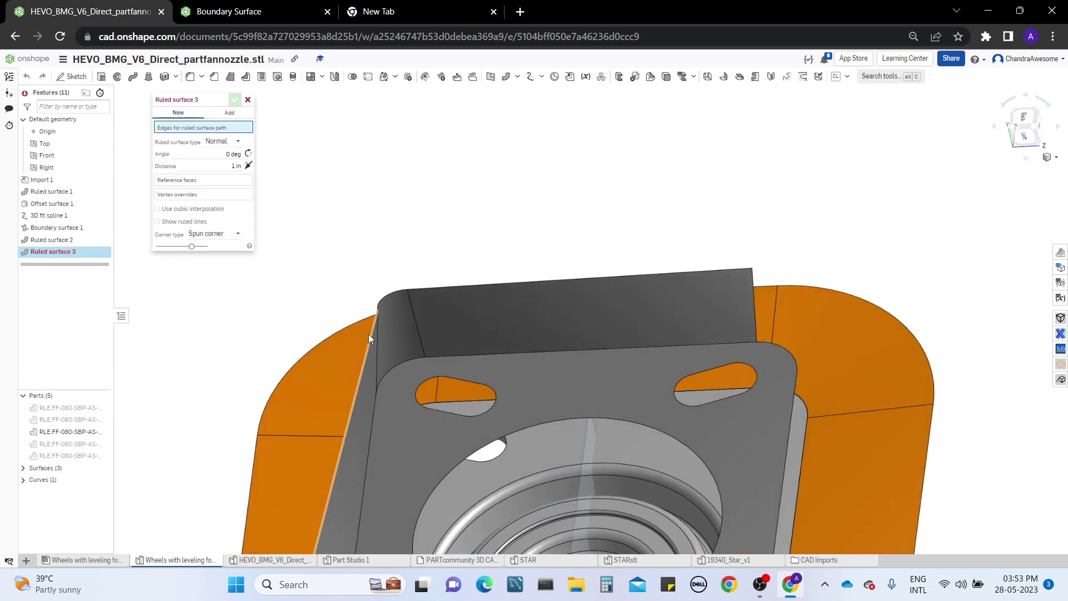
left_click(371, 338)
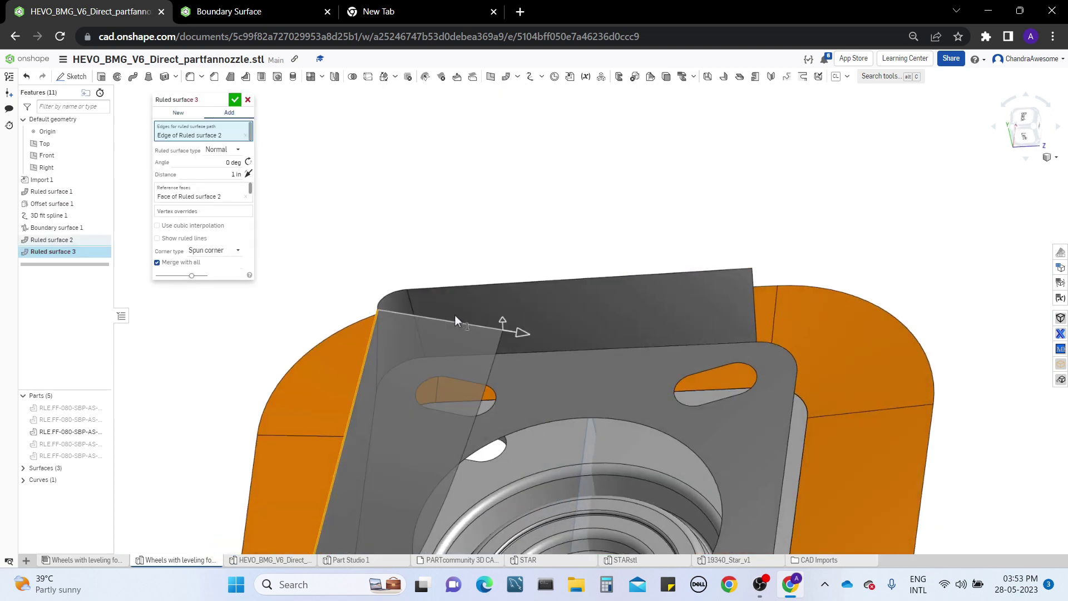
left_click(230, 150)
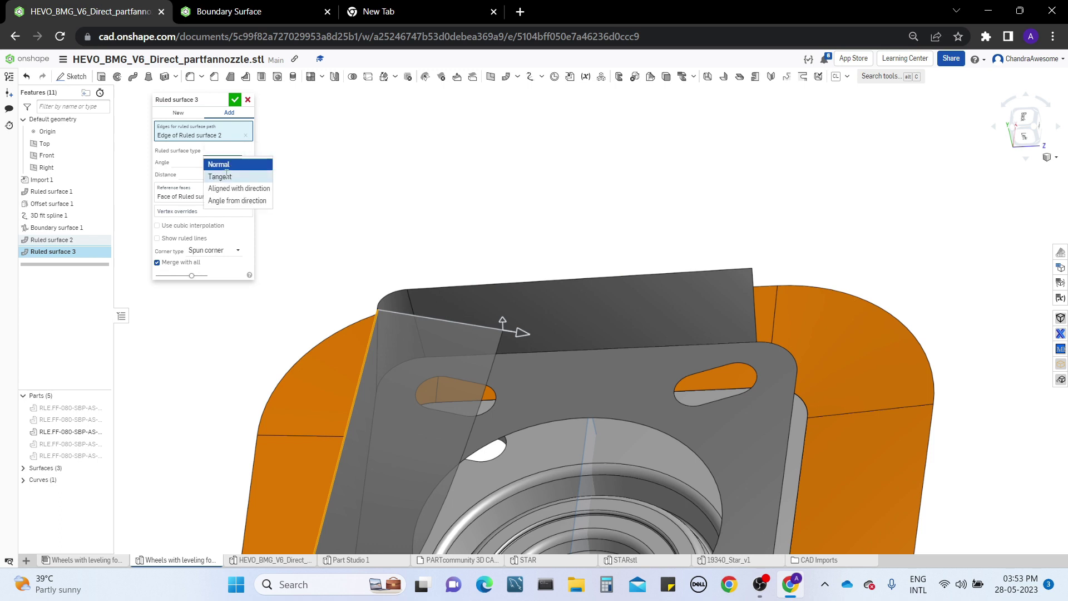
left_click(217, 174)
Add two more wall edges to the path and set Extended corner type.
left_click(435, 287)
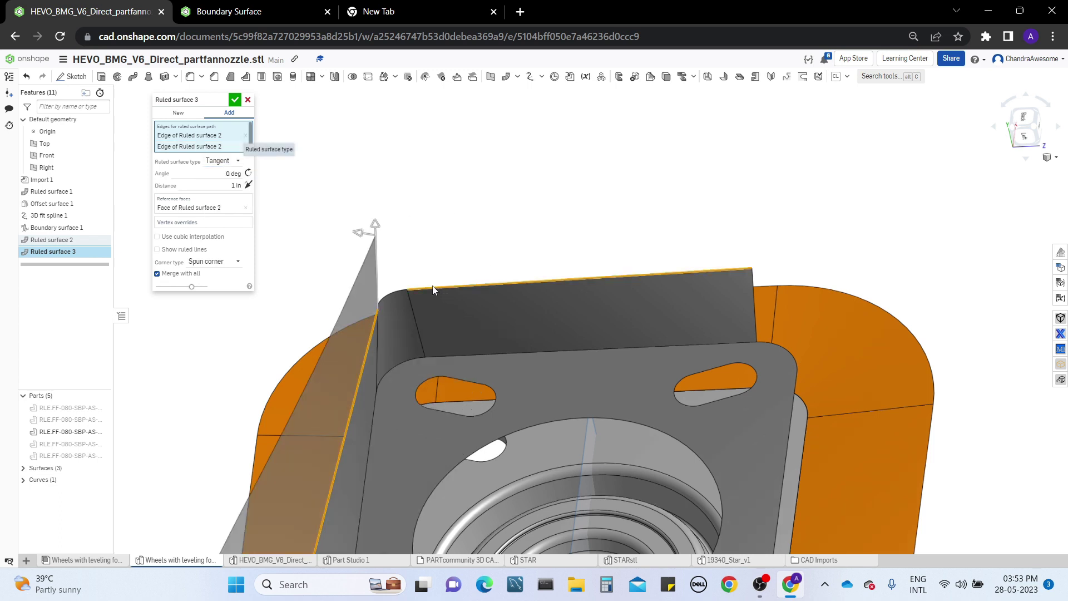
left_click(398, 294)
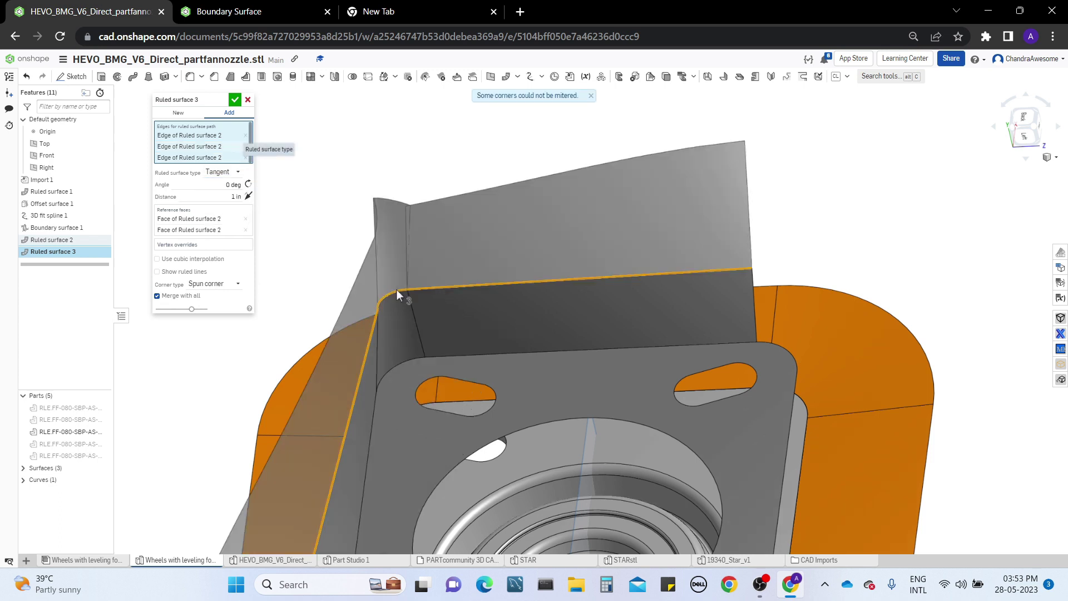
right_click_drag(397, 293, 473, 295)
left_click(214, 283)
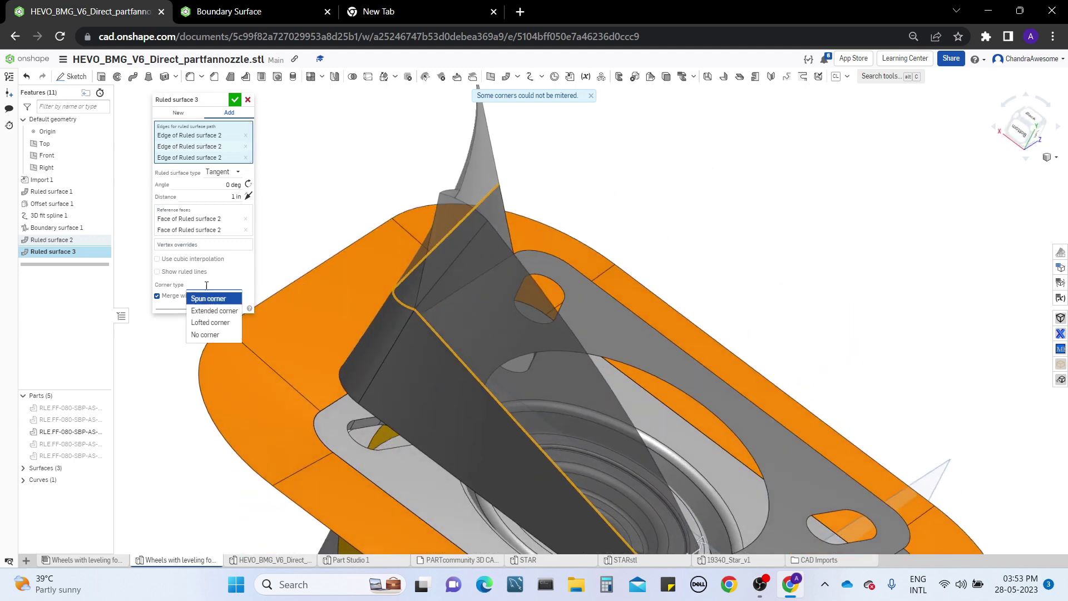
left_click(208, 311)
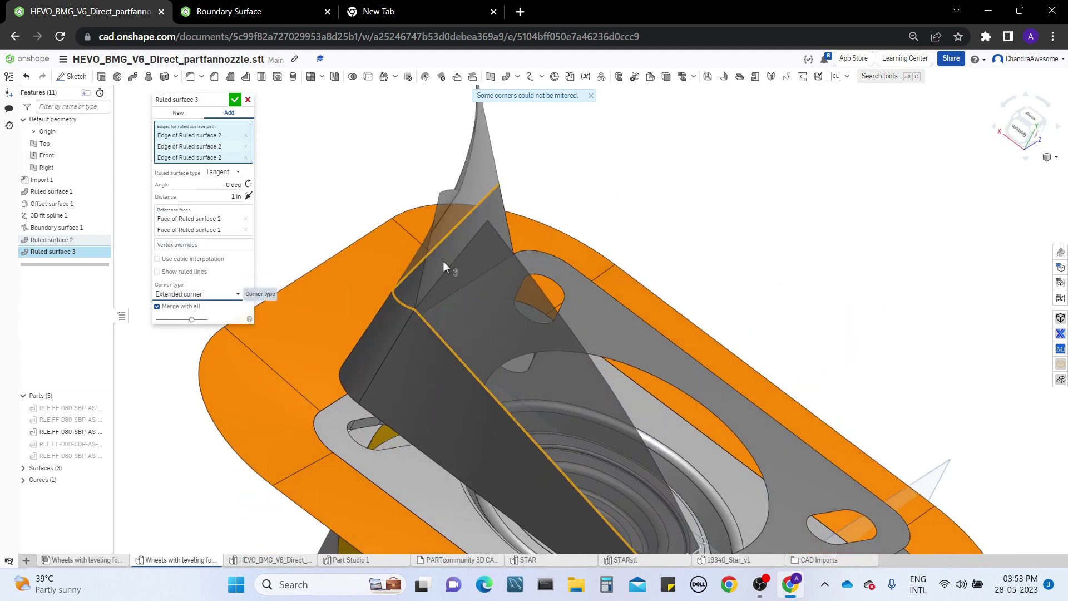
right_click_drag(443, 261, 397, 313)
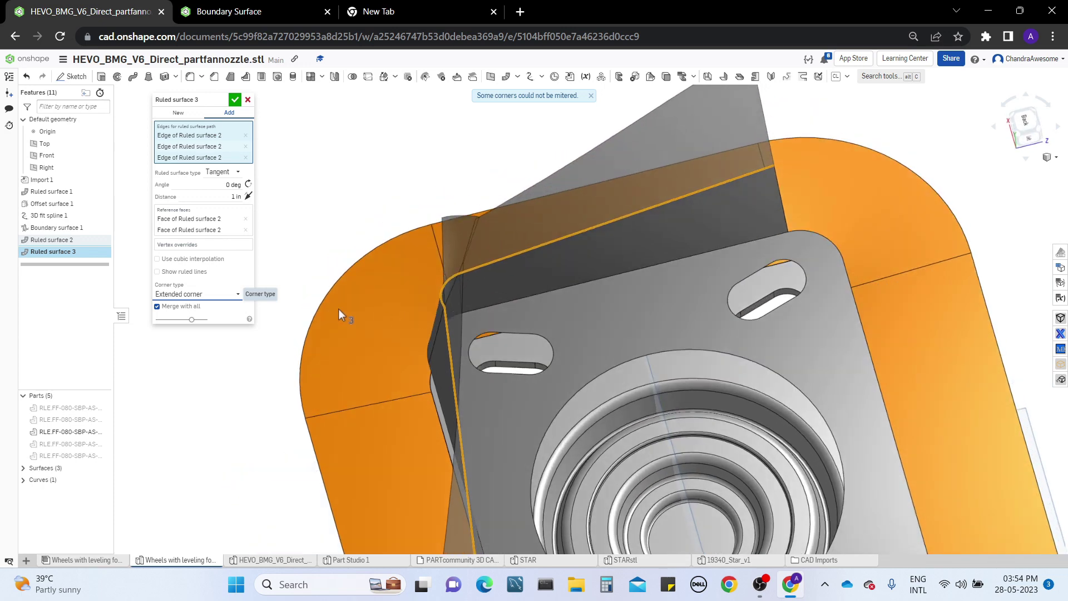
Compare Lofted and no corner treatment on the tangent wall's corners.
left_click(239, 295)
left_click(234, 334)
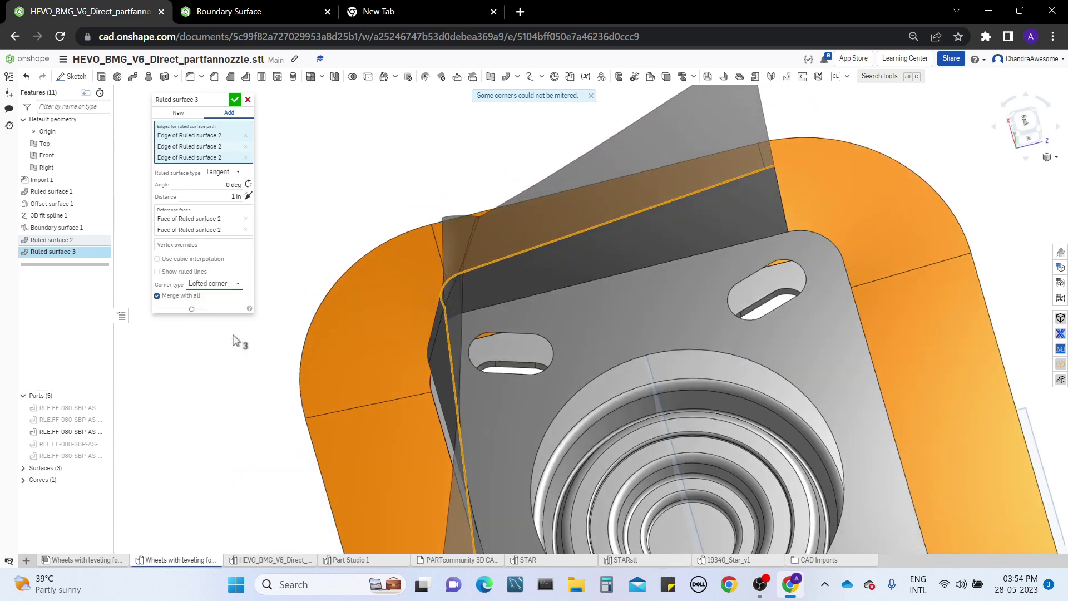
right_click_drag(463, 257, 529, 276)
right_click_drag(450, 252, 447, 246)
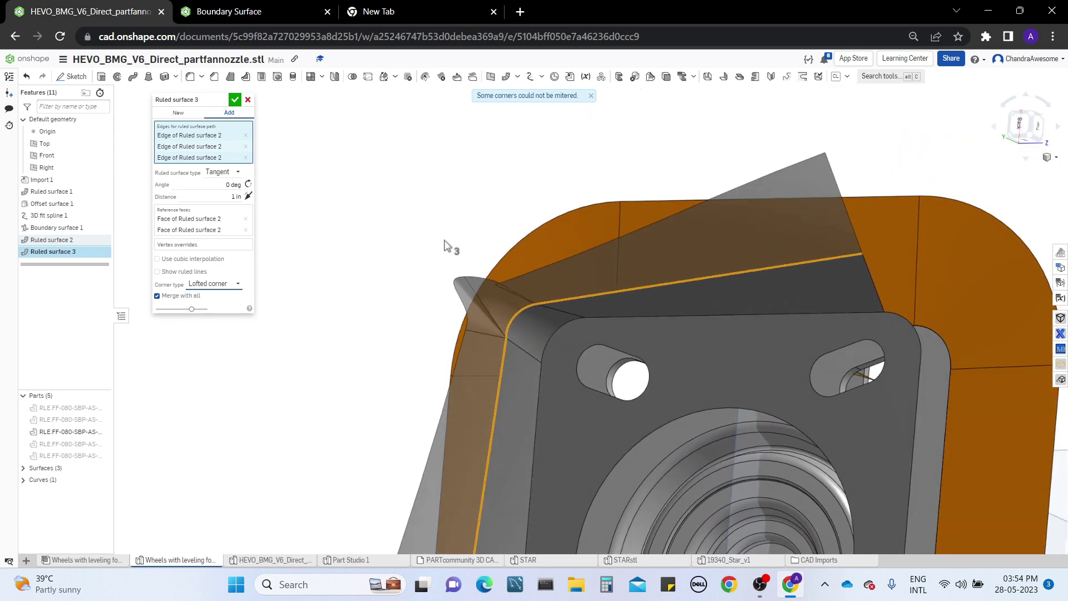
left_click(222, 285)
left_click(220, 334)
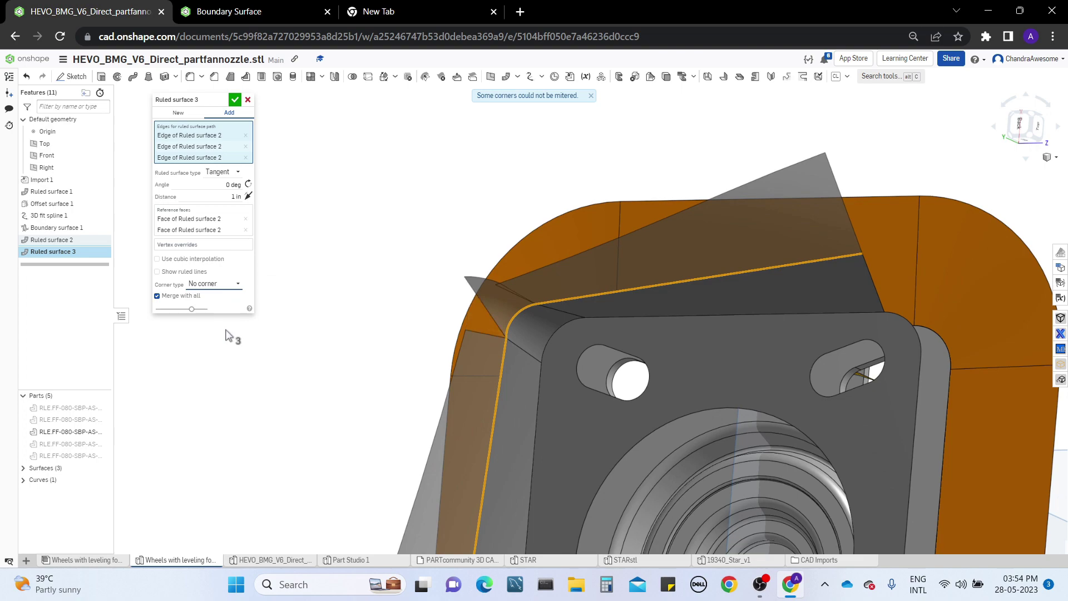
right_click_drag(479, 300, 514, 330)
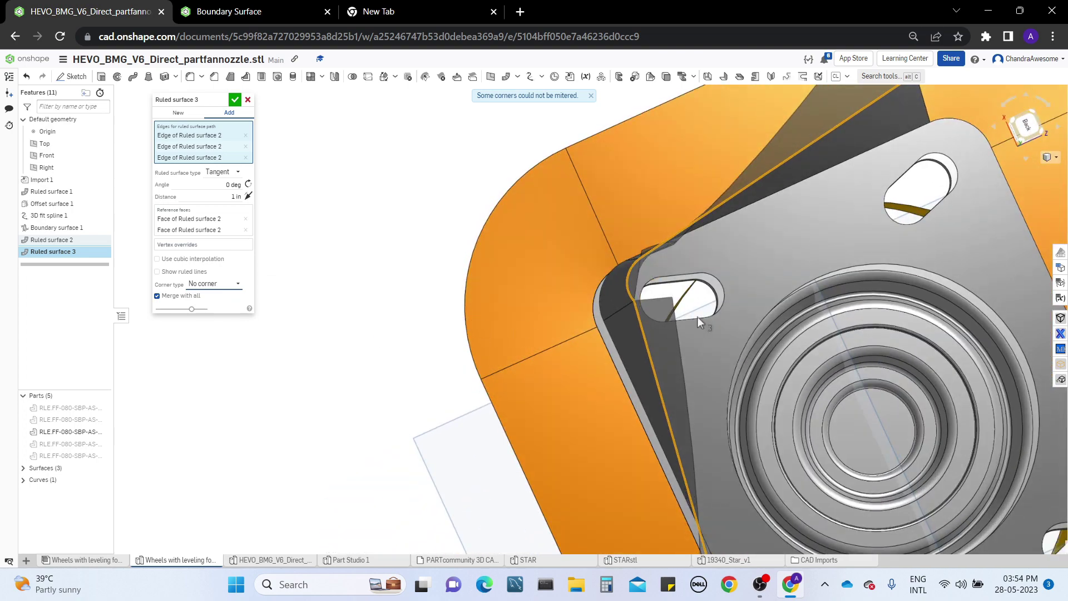
right_click_drag(612, 312, 767, 280)
middle_click_drag(766, 280, 604, 374)
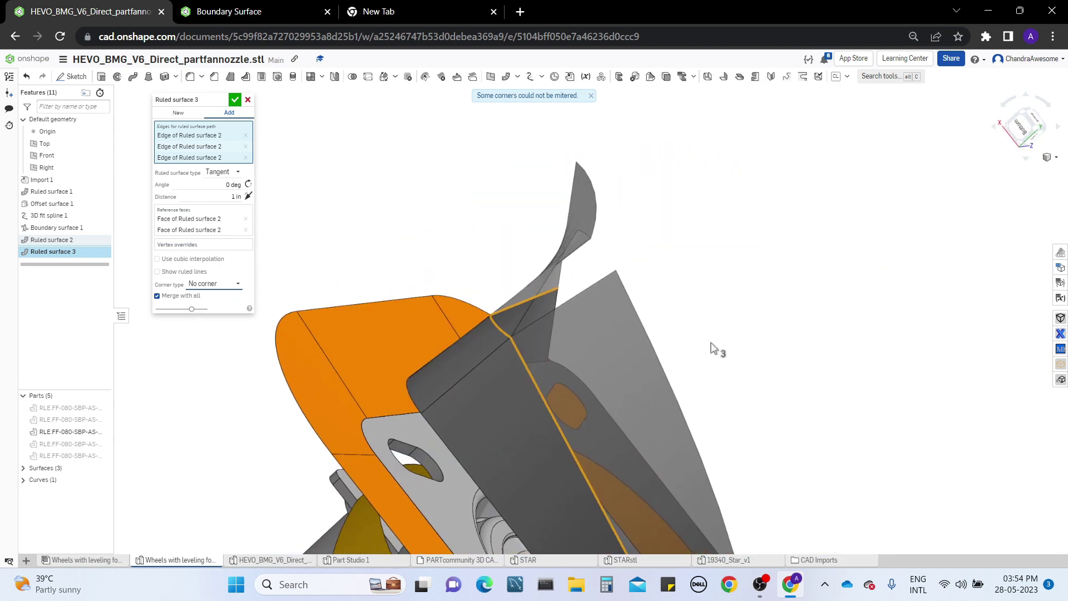
right_click_drag(702, 342, 612, 311)
Set Extended corners and commit Ruled surface 3.
left_click(214, 286)
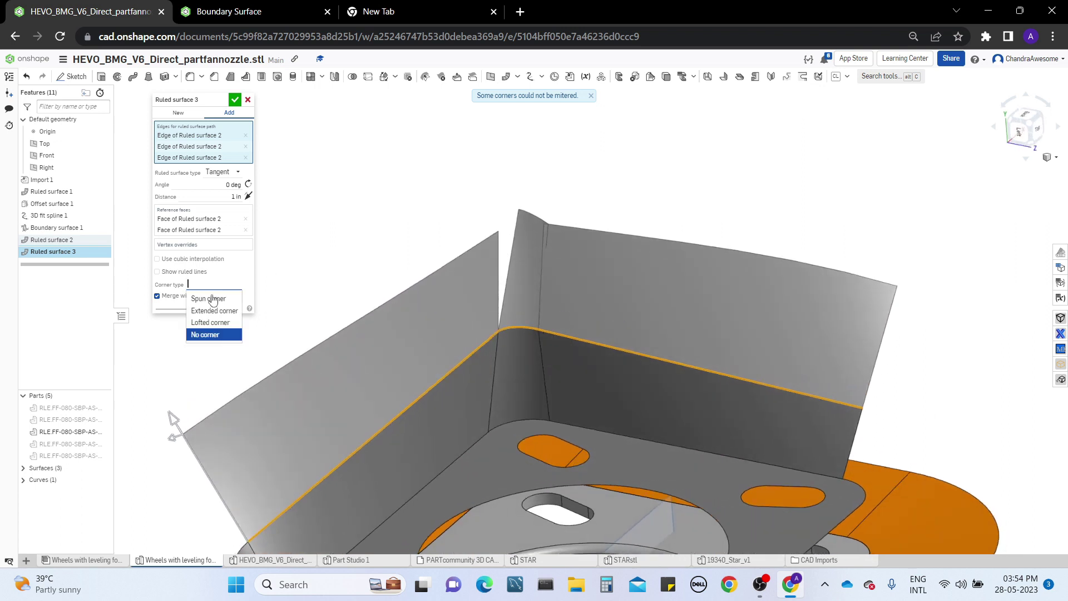
left_click(210, 308)
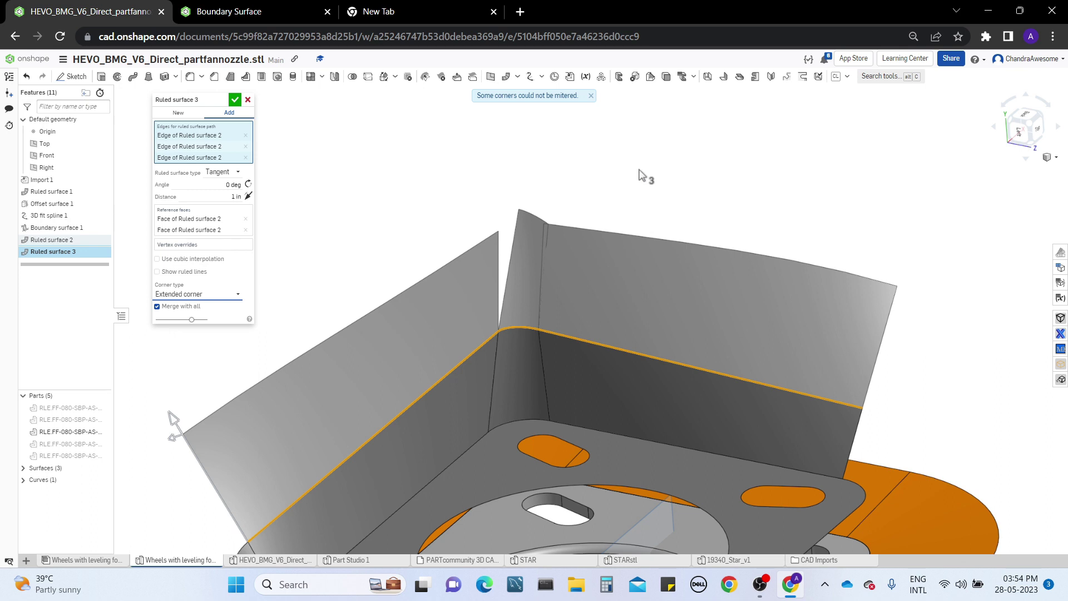
left_click(235, 100)
right_click_drag(671, 406, 470, 191)
left_click(508, 77)
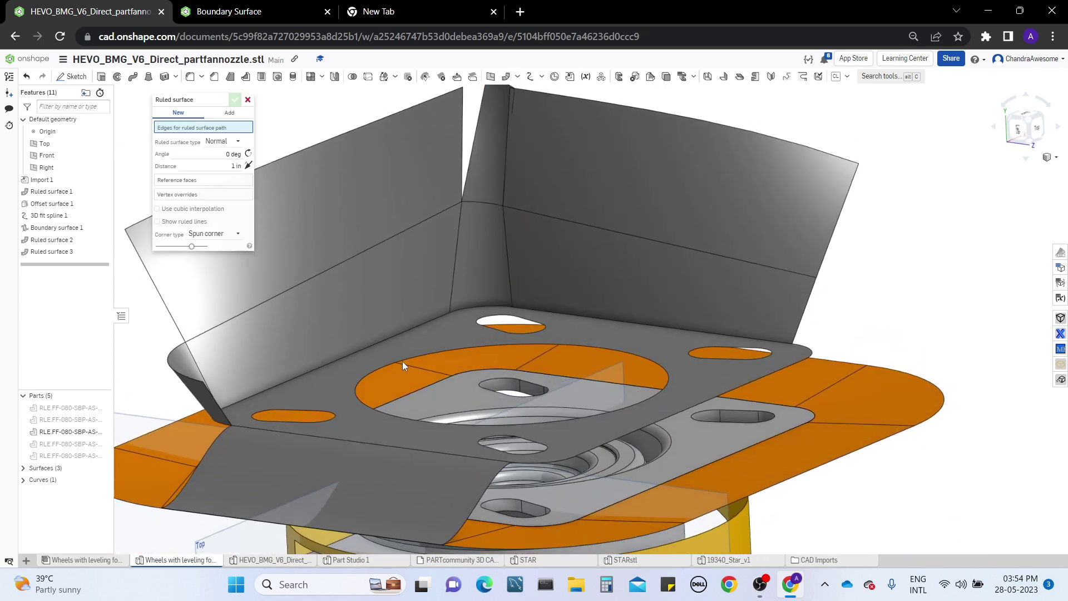
left_click(400, 361)
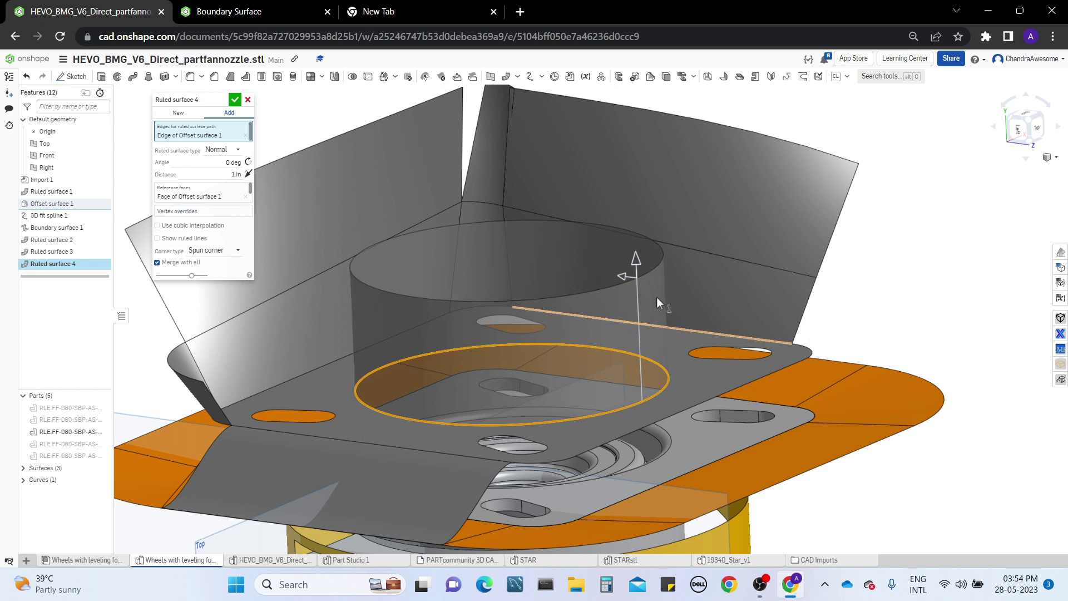
left_click_drag(626, 273, 527, 282)
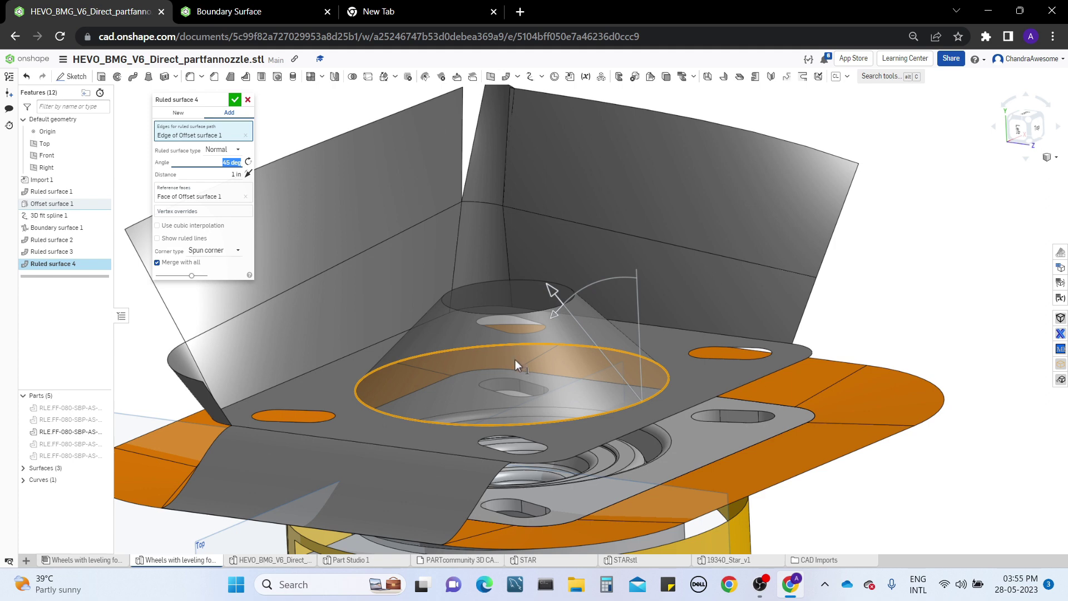
right_click_drag(515, 359, 502, 413)
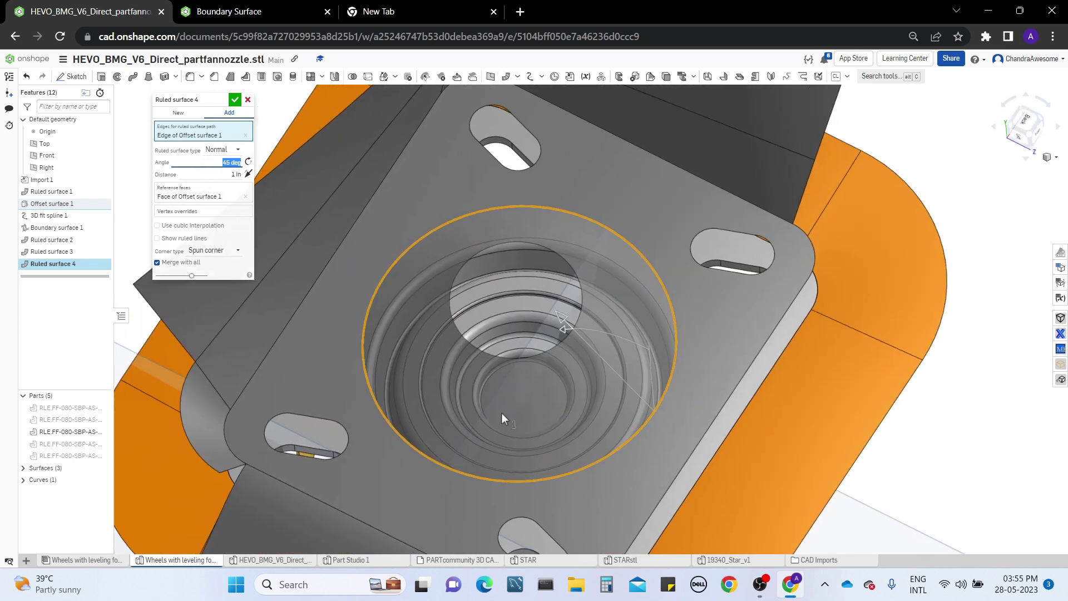
right_click_drag(453, 376, 455, 320)
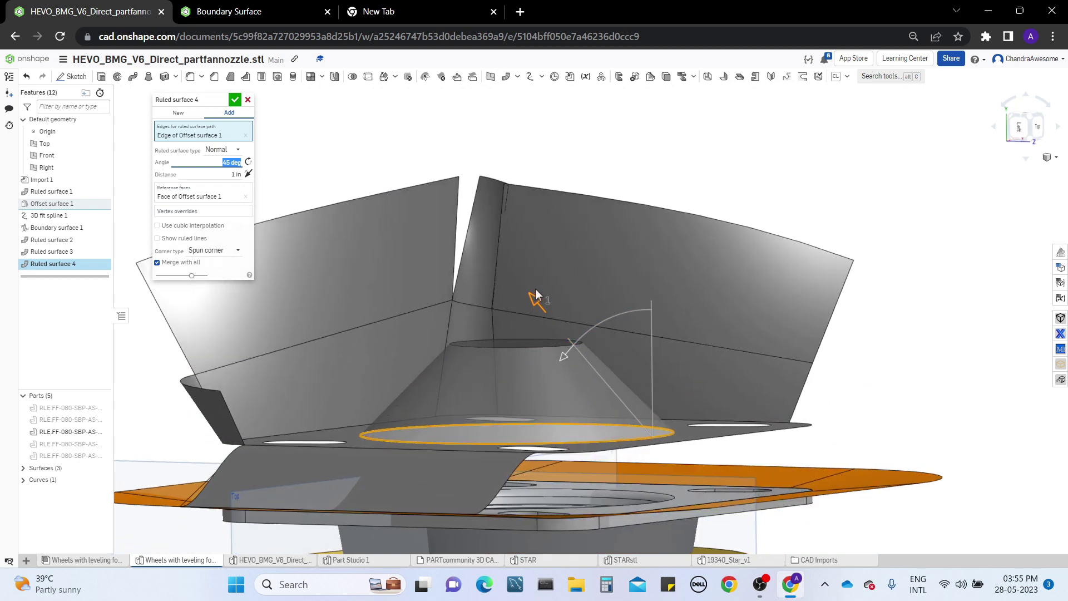
left_click_drag(535, 289, 522, 276)
right_click_drag(527, 391, 521, 425)
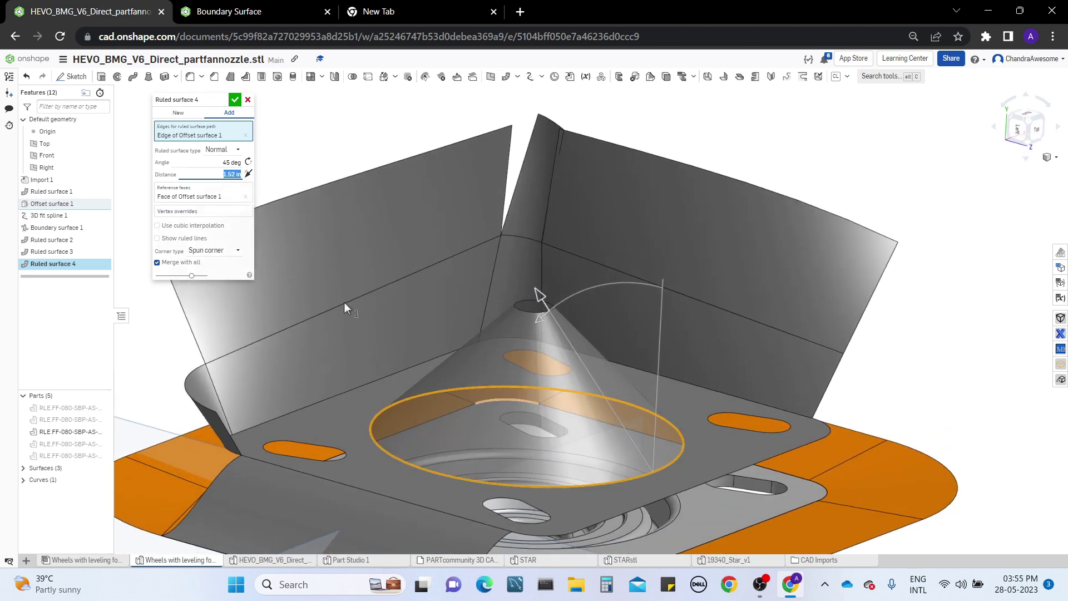
left_click(248, 100)
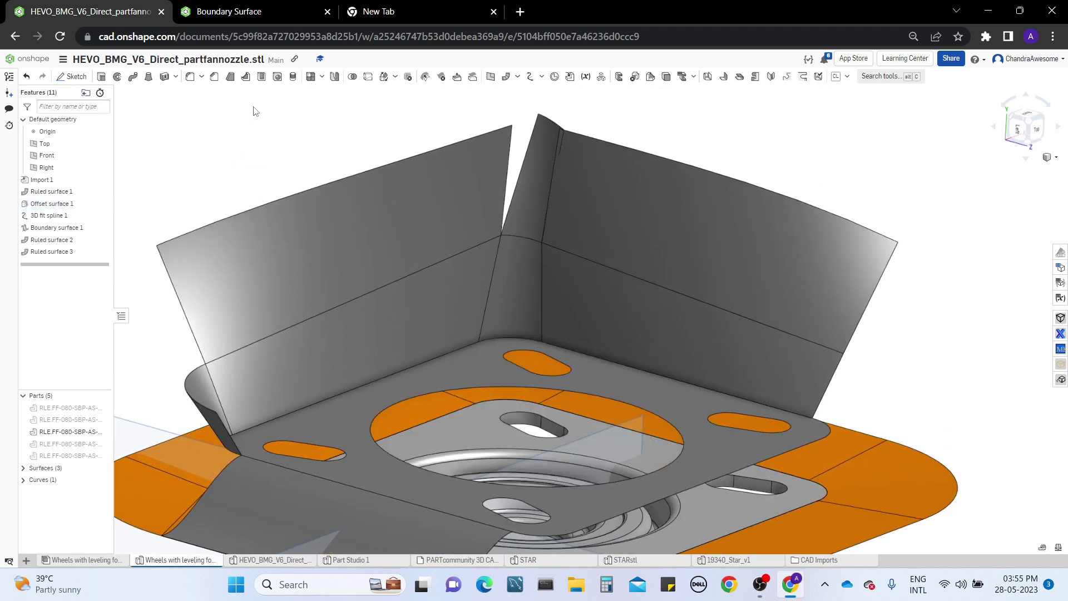
left_click(518, 77)
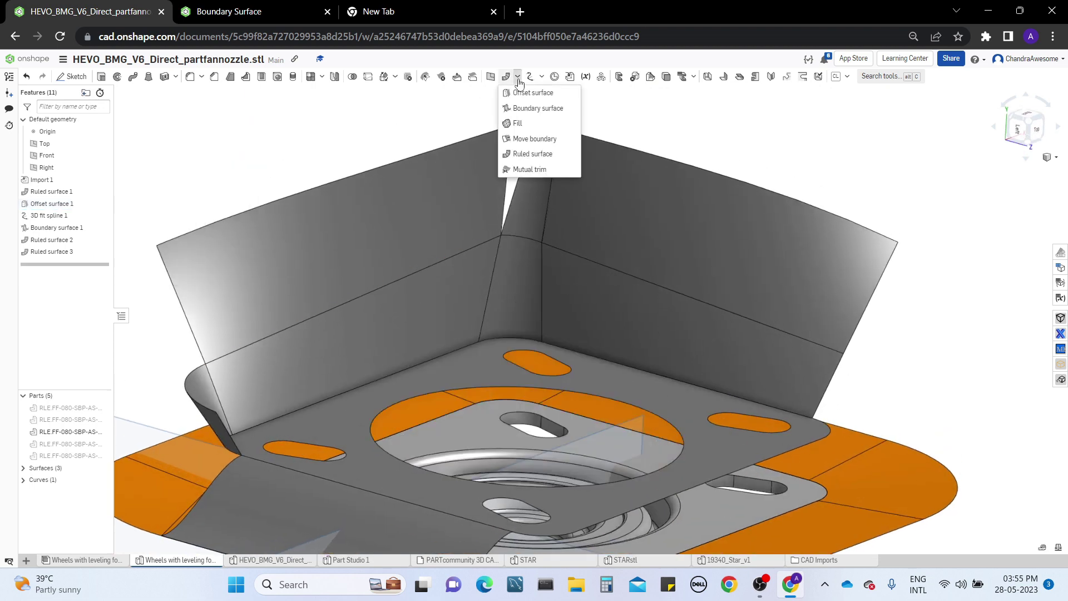
left_click(529, 172)
right_click_drag(532, 249, 512, 275)
middle_click_drag(663, 265, 984, 169)
right_click_drag(491, 271, 297, 114)
left_click(248, 100)
right_click_drag(410, 192, 389, 214)
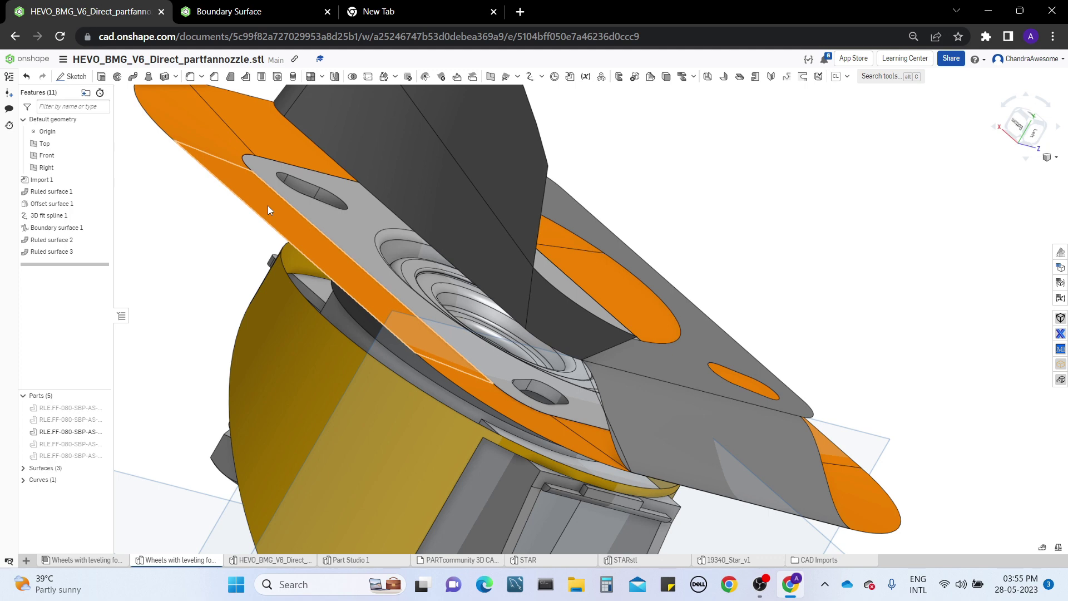
right_click_drag(268, 205, 513, 267)
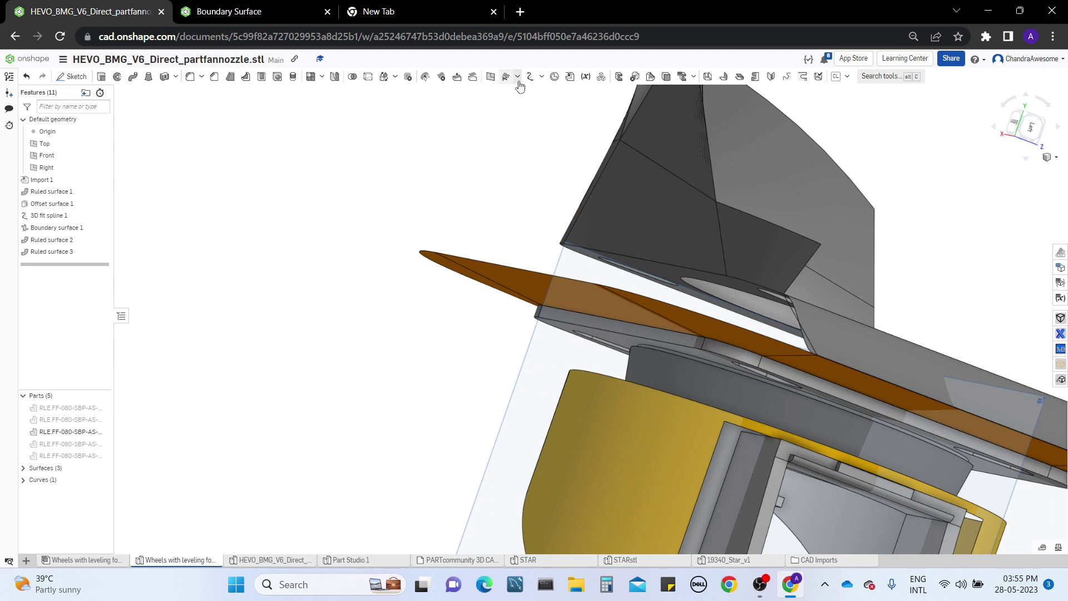
right_click_drag(485, 162, 503, 175)
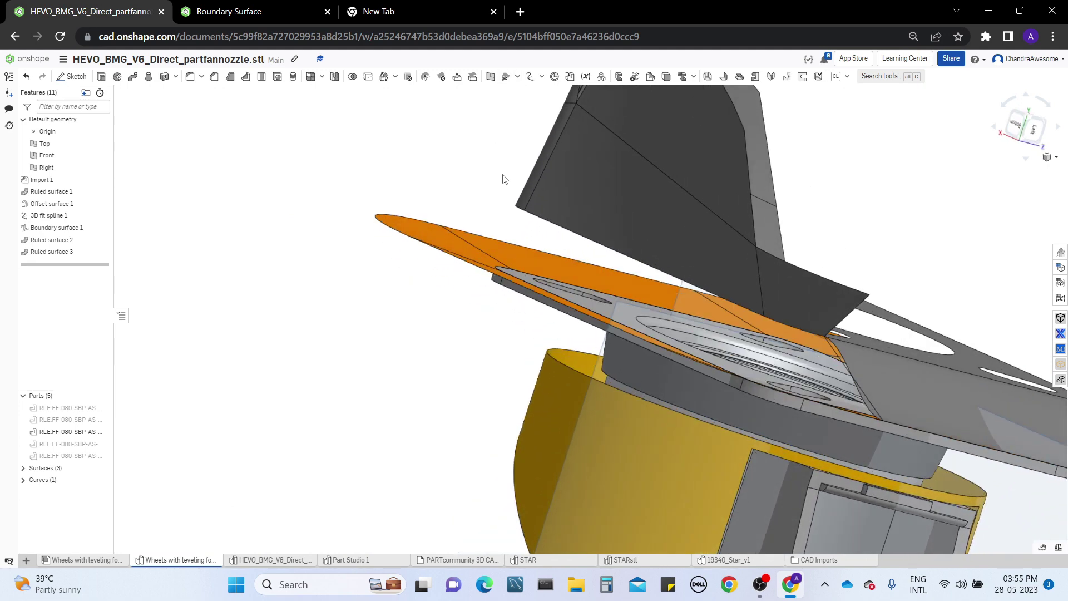
left_click(517, 80)
left_click(526, 139)
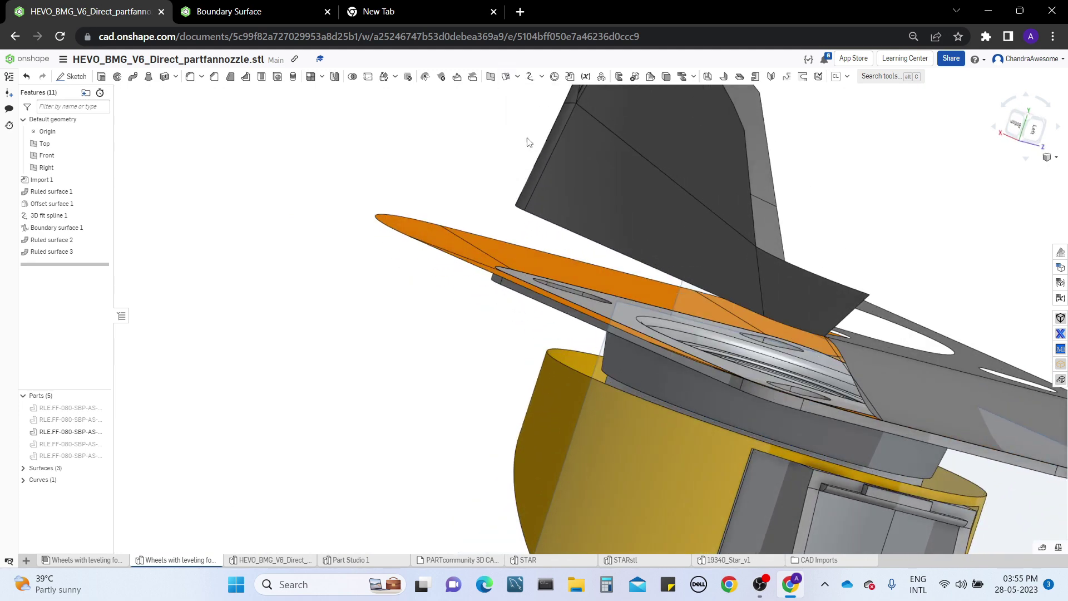
left_click(559, 229)
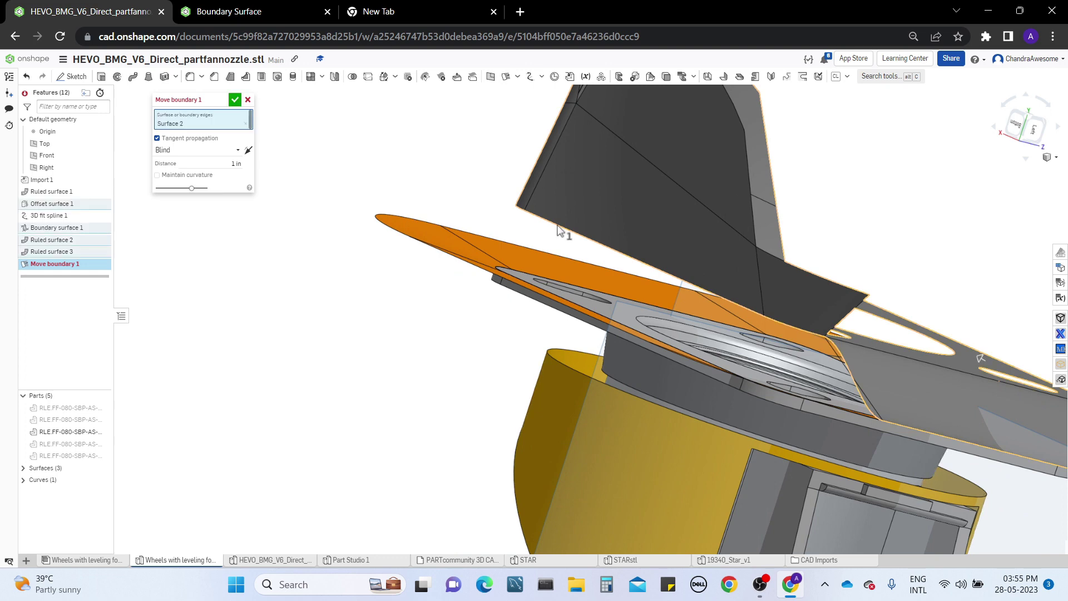
right_click_drag(560, 231, 539, 228)
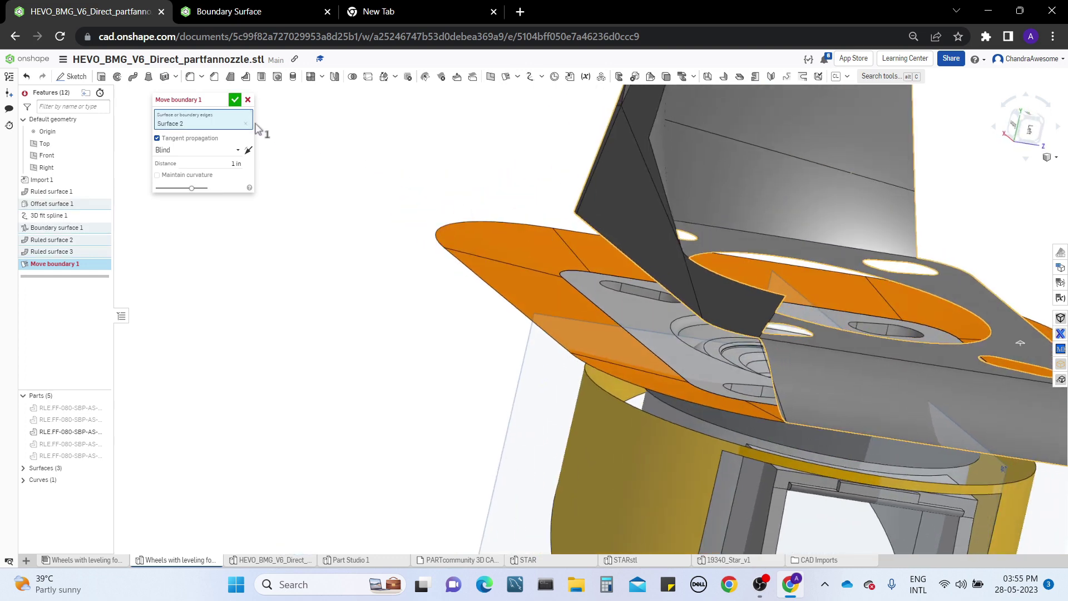
left_click(233, 124)
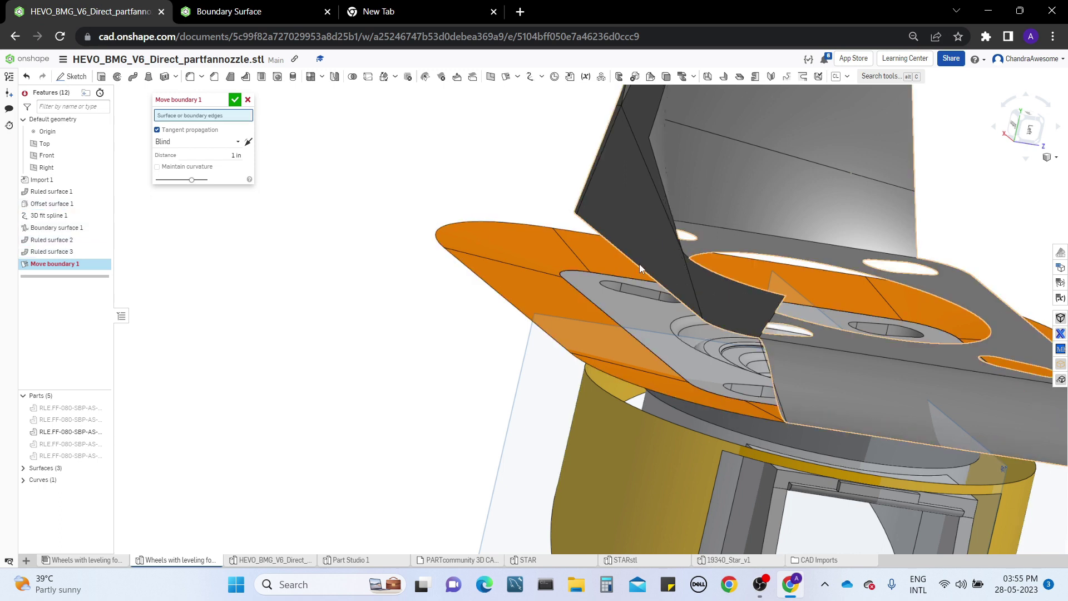
left_click(199, 131)
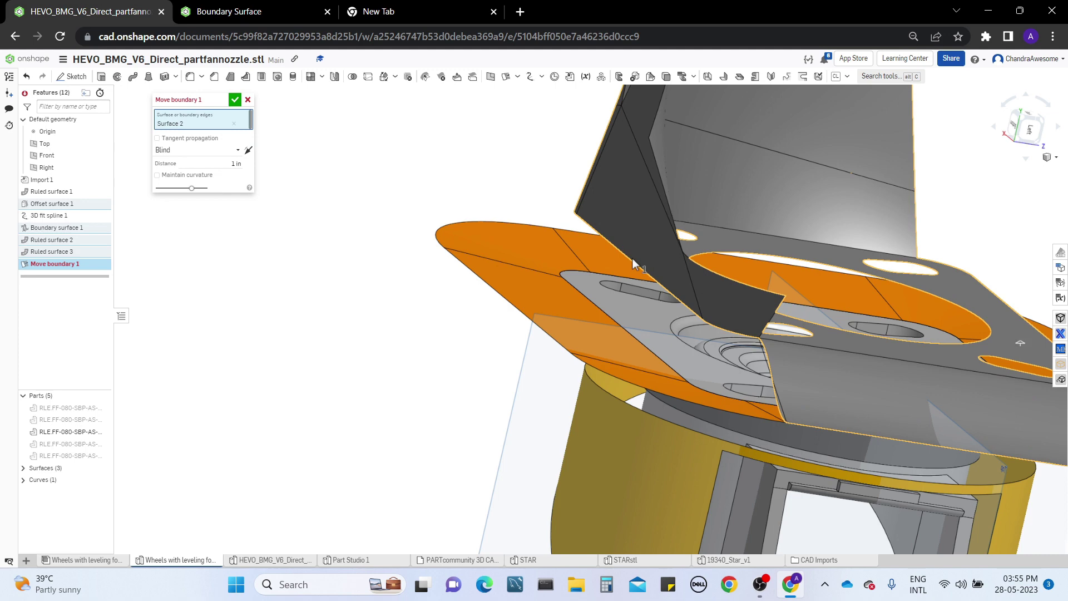
mouse_move(501, 303)
right_mouse_down()
mouse_move(493, 319)
mouse_move(475, 312)
mouse_move(563, 302)
mouse_move(555, 309)
mouse_move(752, 316)
mouse_move(665, 310)
mouse_move(400, 424)
mouse_move(500, 284)
right_mouse_up()
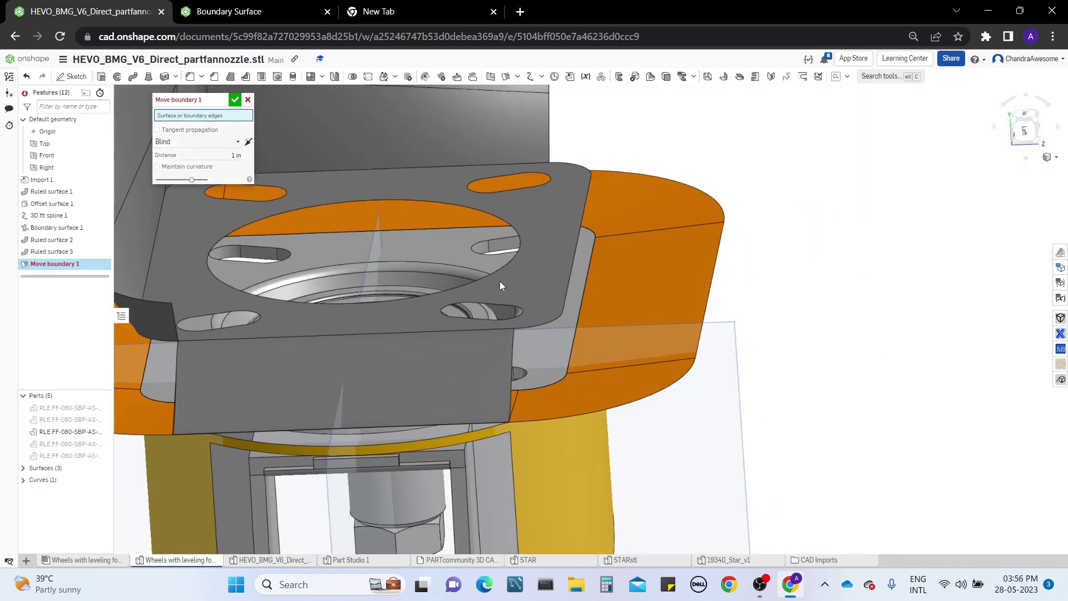
left_click(576, 244)
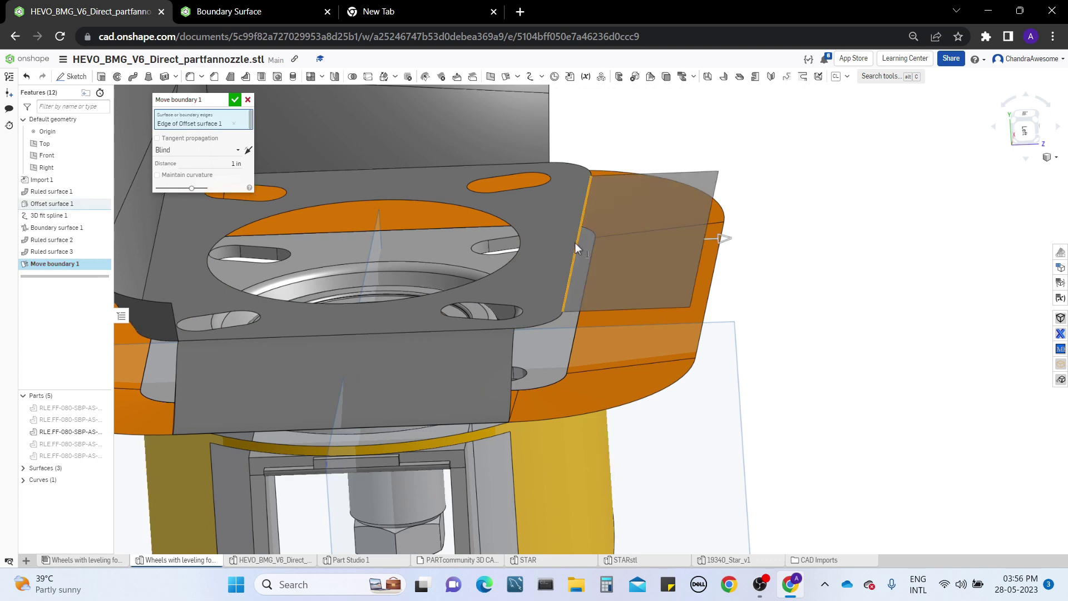
mouse_move(575, 243)
right_mouse_down()
mouse_move(550, 225)
mouse_move(568, 241)
right_mouse_up()
left_click_drag(718, 234, 727, 269)
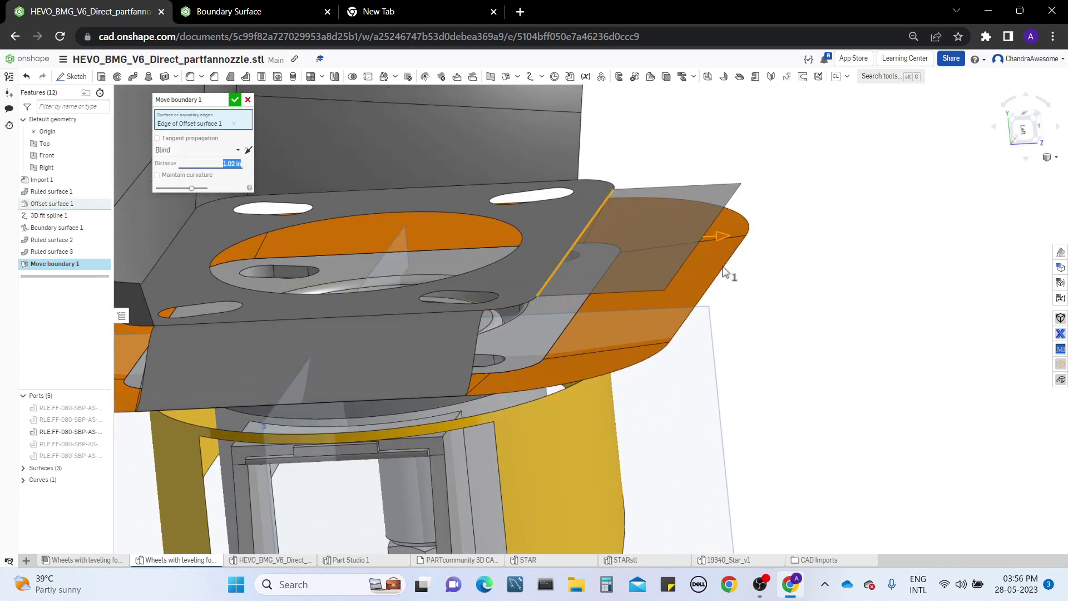
left_click(248, 100)
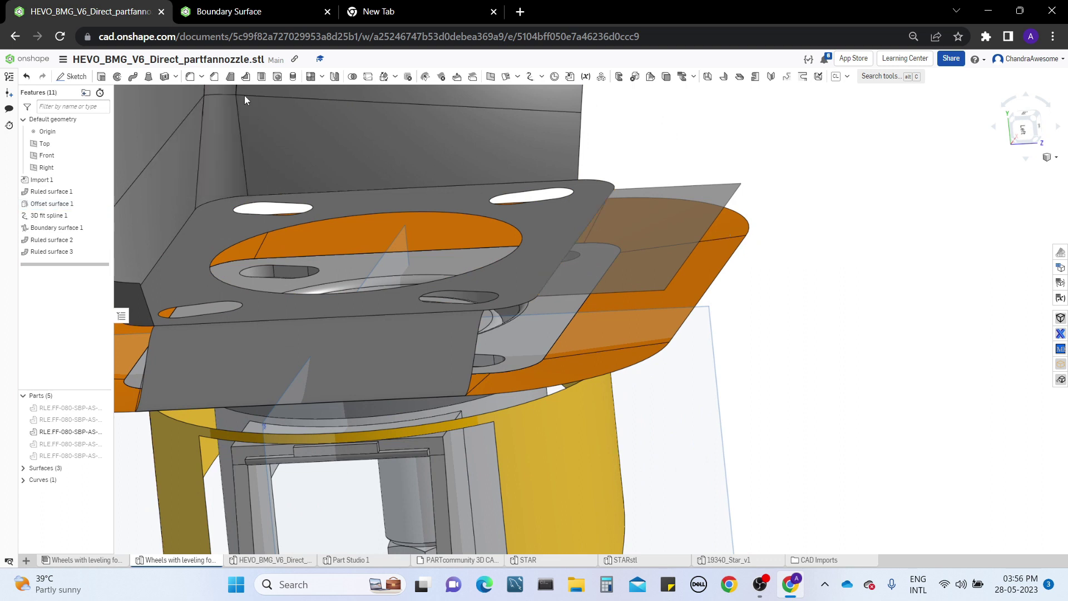
Add a ruled wall on the offset plate's straight side edge at 110 deg, 1.51 in long.
left_click(517, 76)
left_click(545, 156)
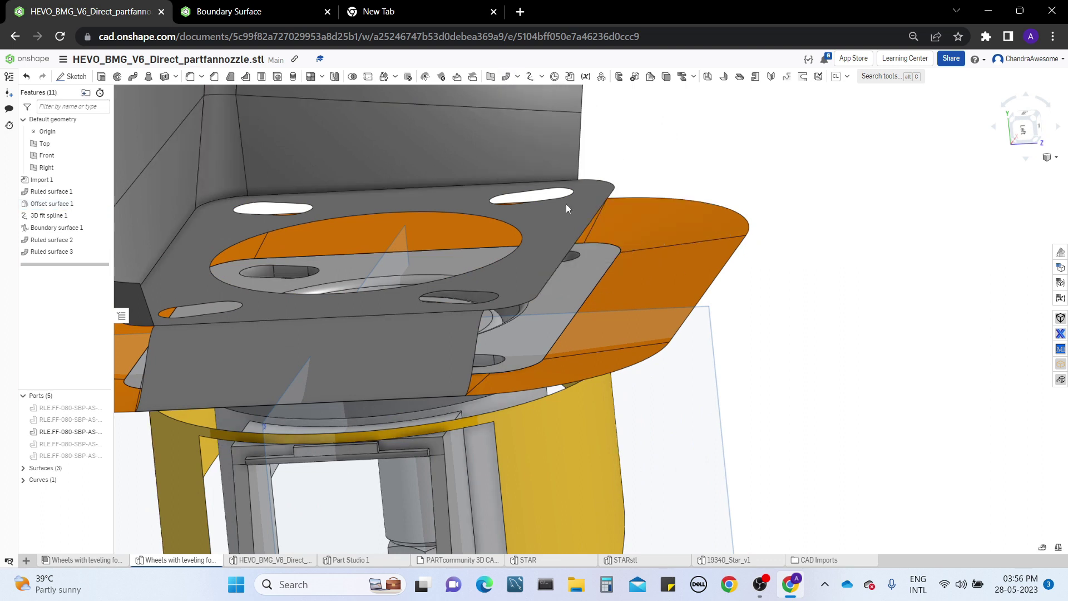
left_click(573, 243)
left_click_drag(537, 170, 631, 335)
right_click_drag(735, 345, 749, 331)
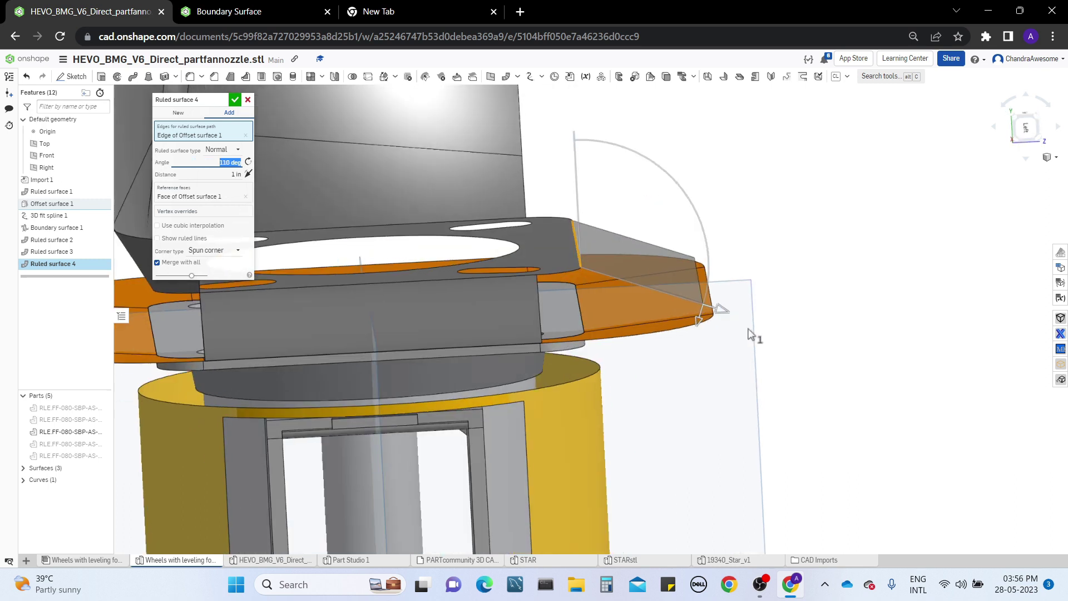
left_click_drag(738, 315, 724, 365)
right_click_drag(810, 281, 823, 262)
left_click(239, 100)
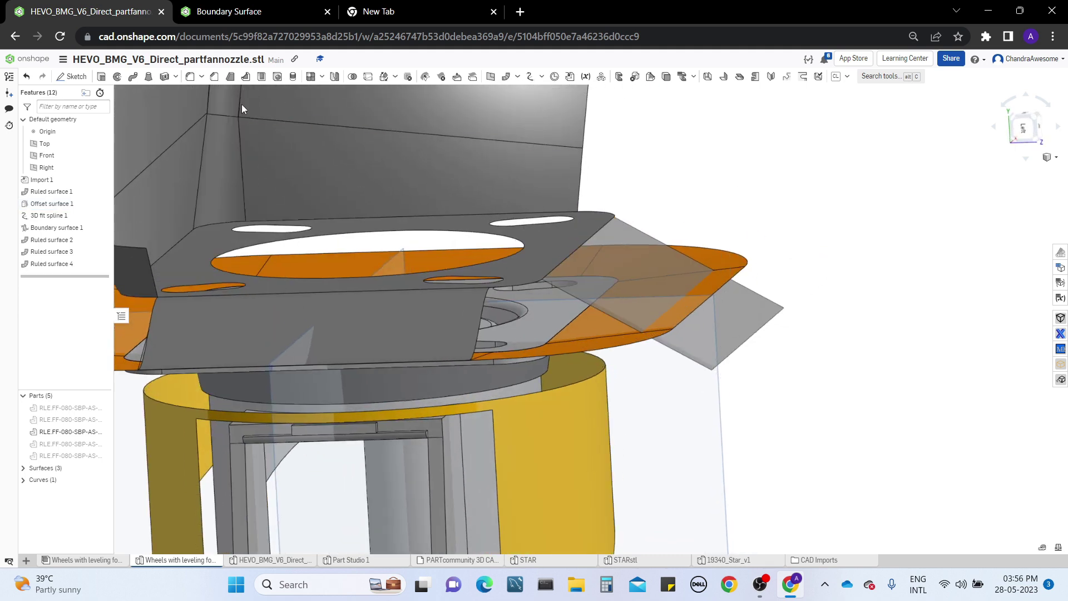
right_click_drag(727, 260, 729, 287)
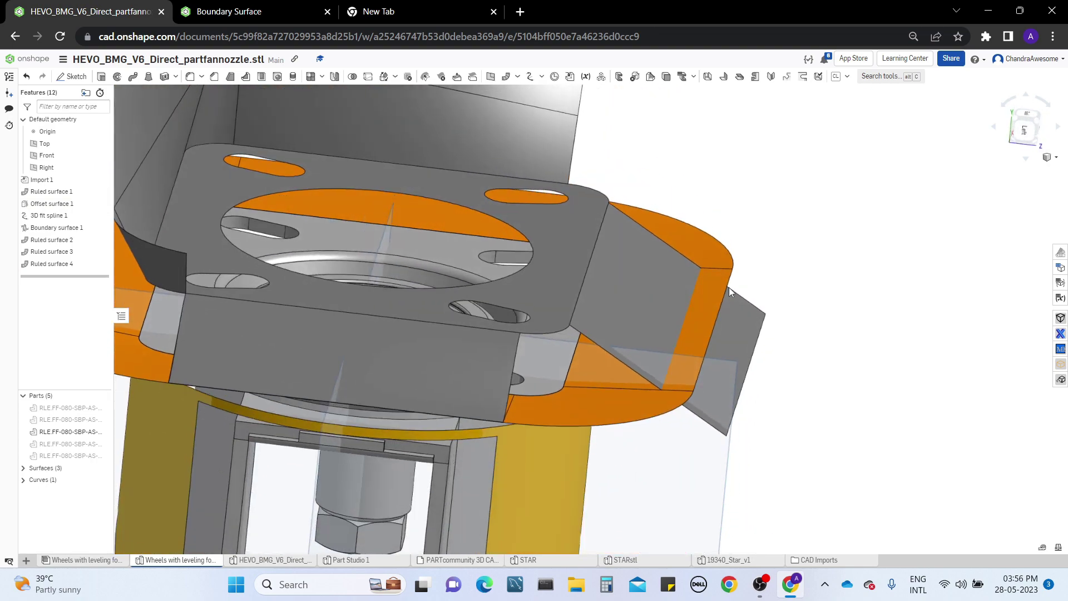
Start a Mutual trim with the grey wall surface and the orange offset plate.
left_click(515, 78)
left_click(524, 167)
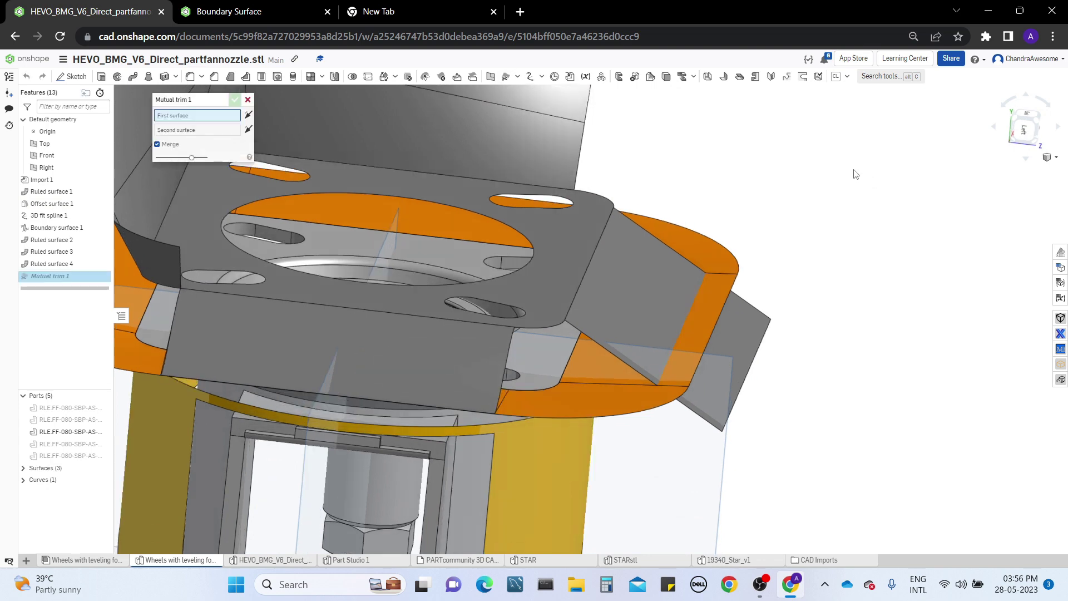
right_click_drag(854, 170, 852, 170)
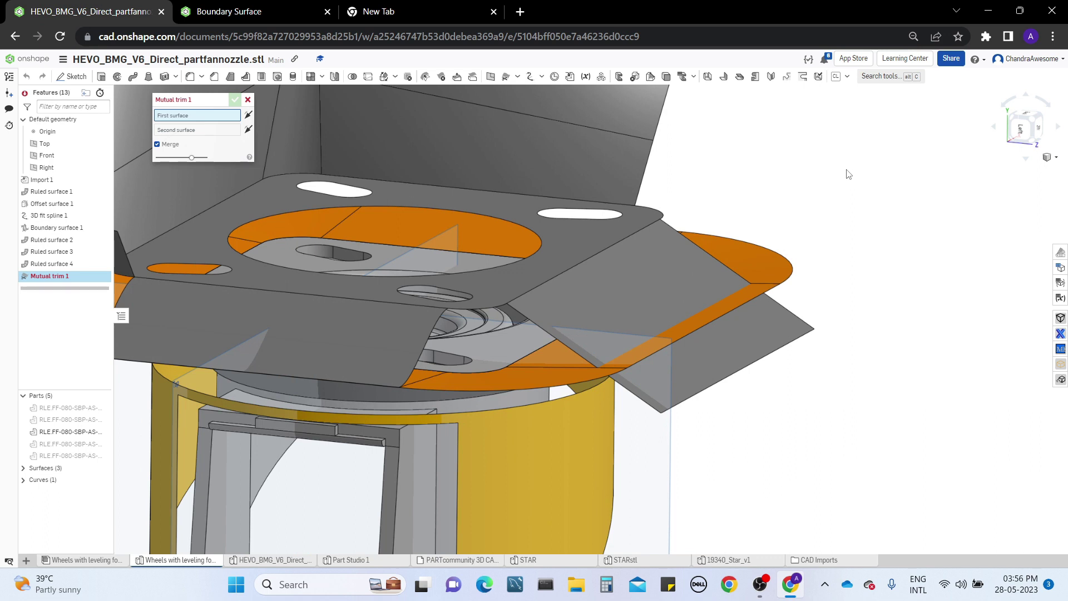
left_click(615, 308)
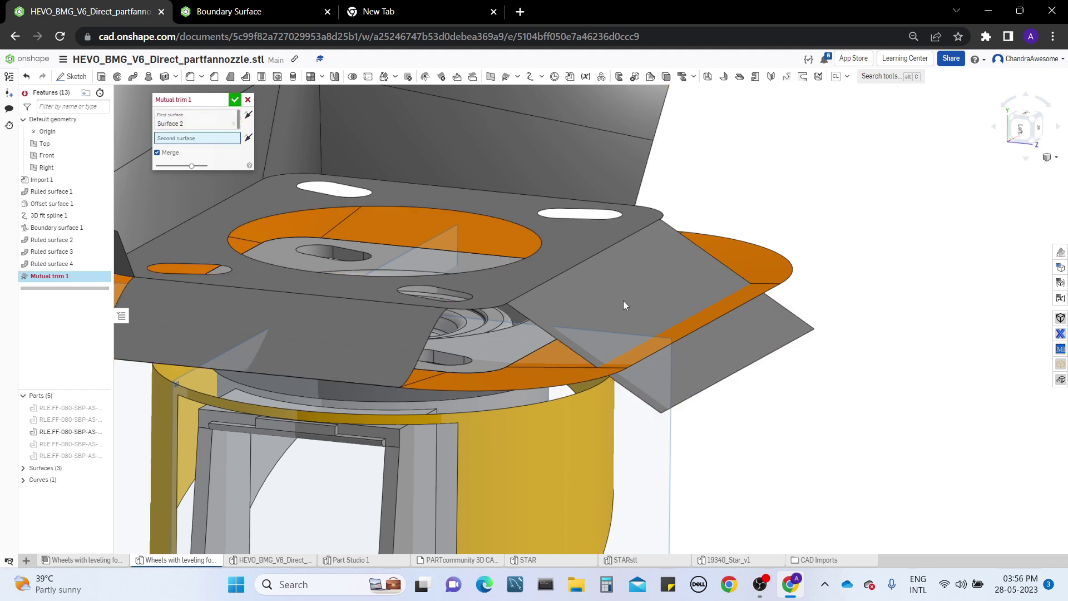
left_click(766, 268)
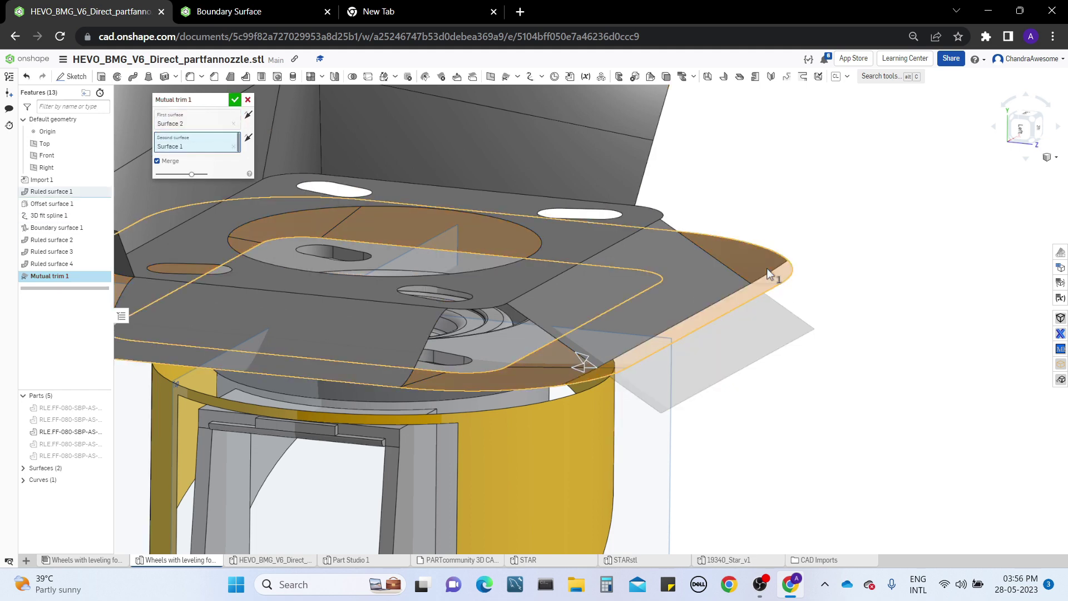
Examine the trim preview from several angles and flip the first surface's kept side.
mouse_move(767, 268)
right_mouse_down()
mouse_move(774, 253)
mouse_move(771, 269)
right_mouse_up()
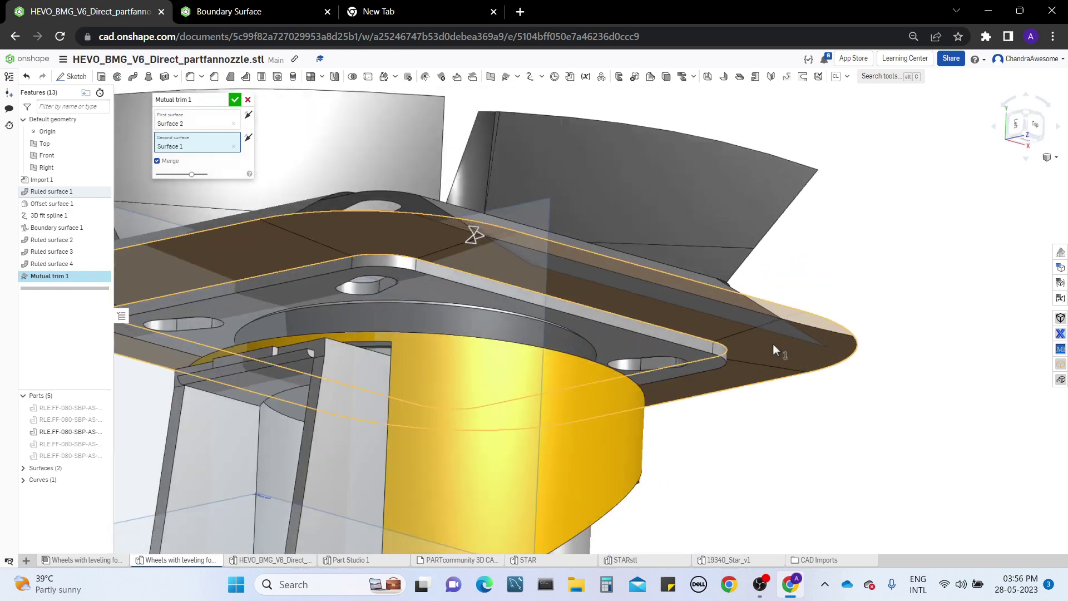
right_click_drag(773, 344, 709, 382)
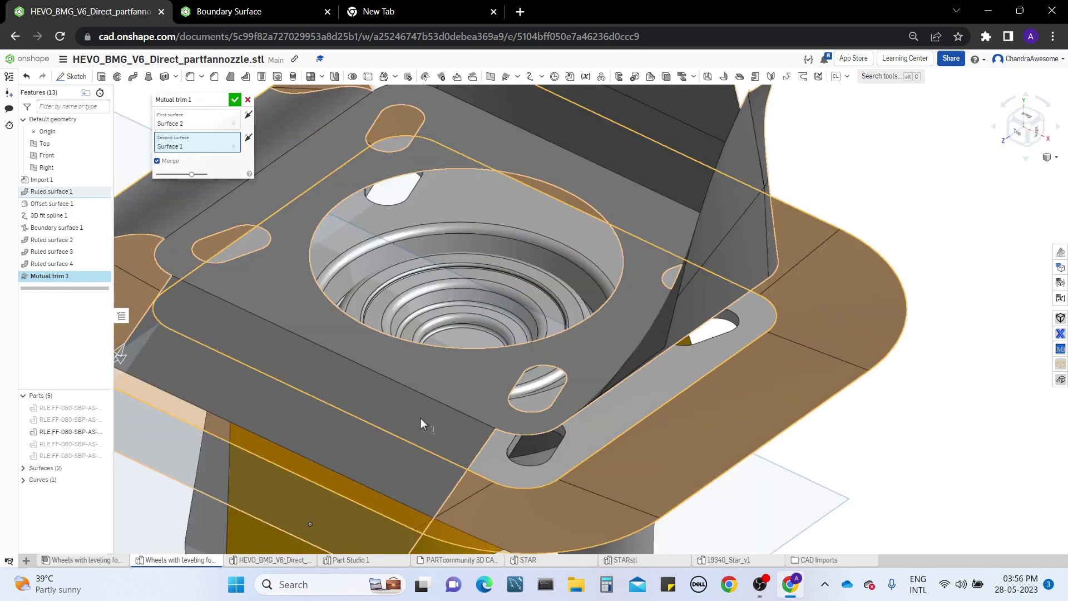
middle_click_drag(419, 419, 725, 321)
right_click_drag(415, 349, 382, 332)
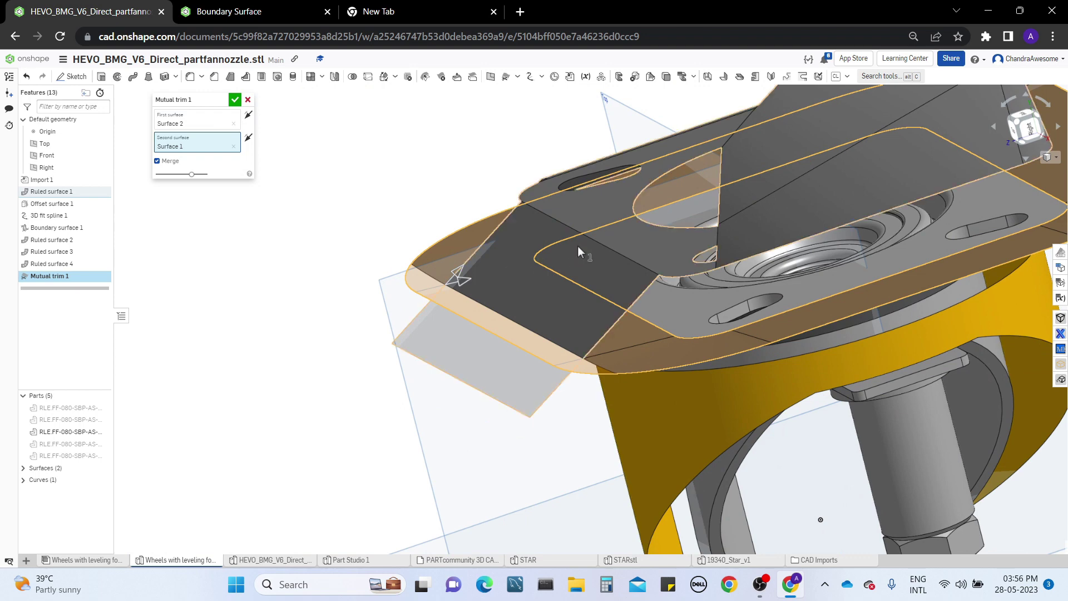
right_click_drag(568, 250, 608, 251)
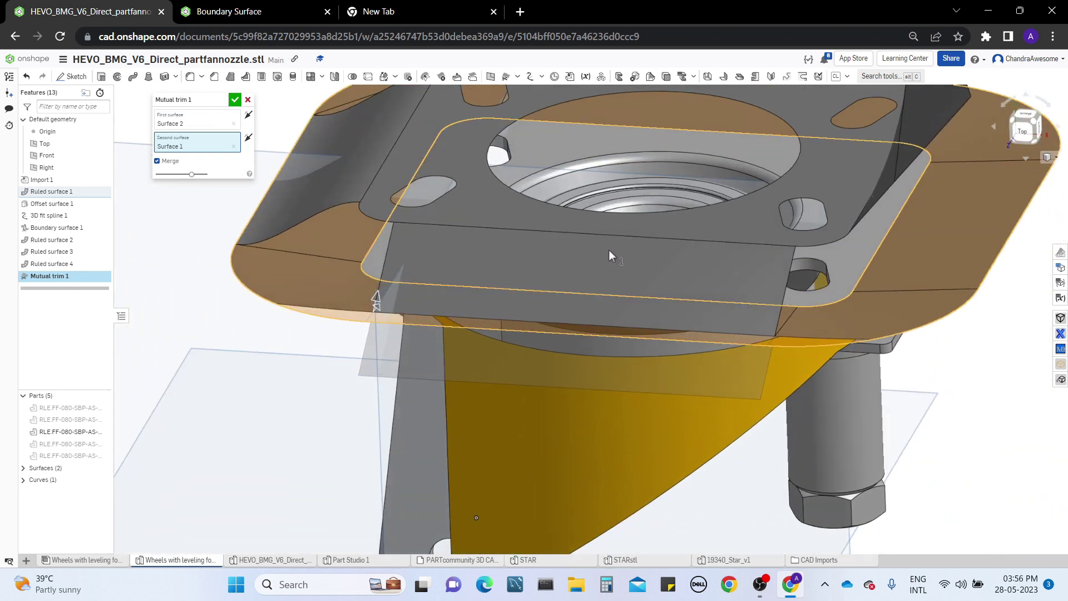
middle_click_drag(292, 289, 363, 308)
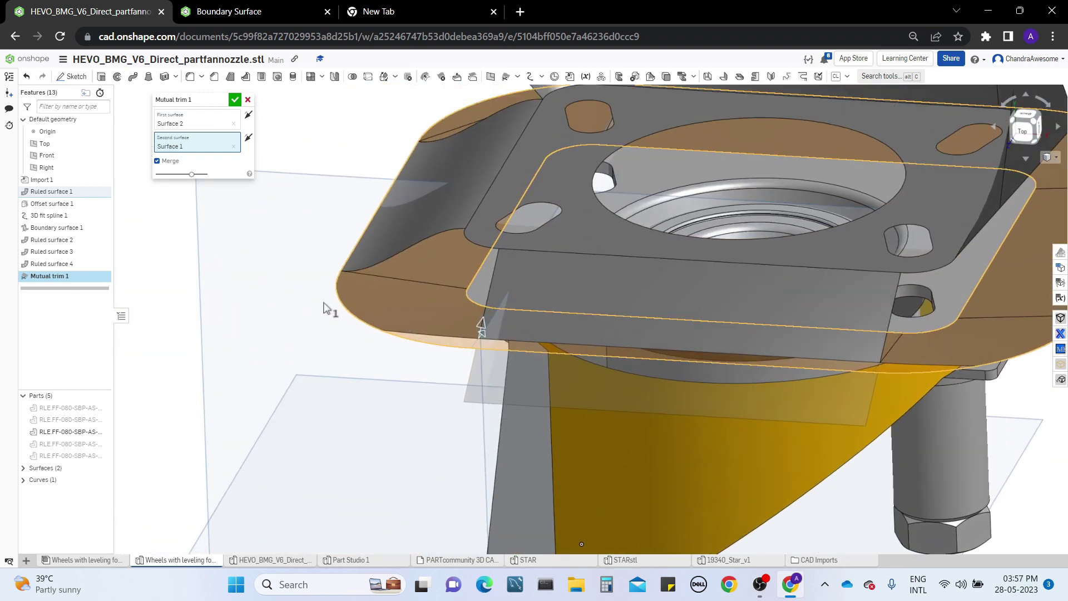
right_click_drag(327, 309, 400, 306)
right_click_drag(578, 304, 369, 205)
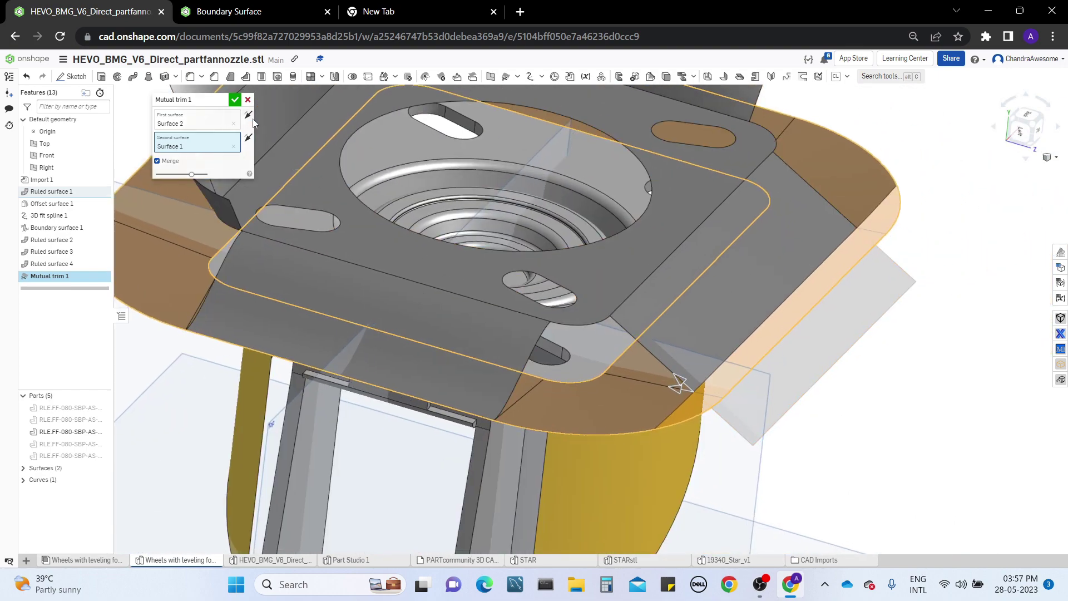
right_click_drag(729, 310, 744, 292)
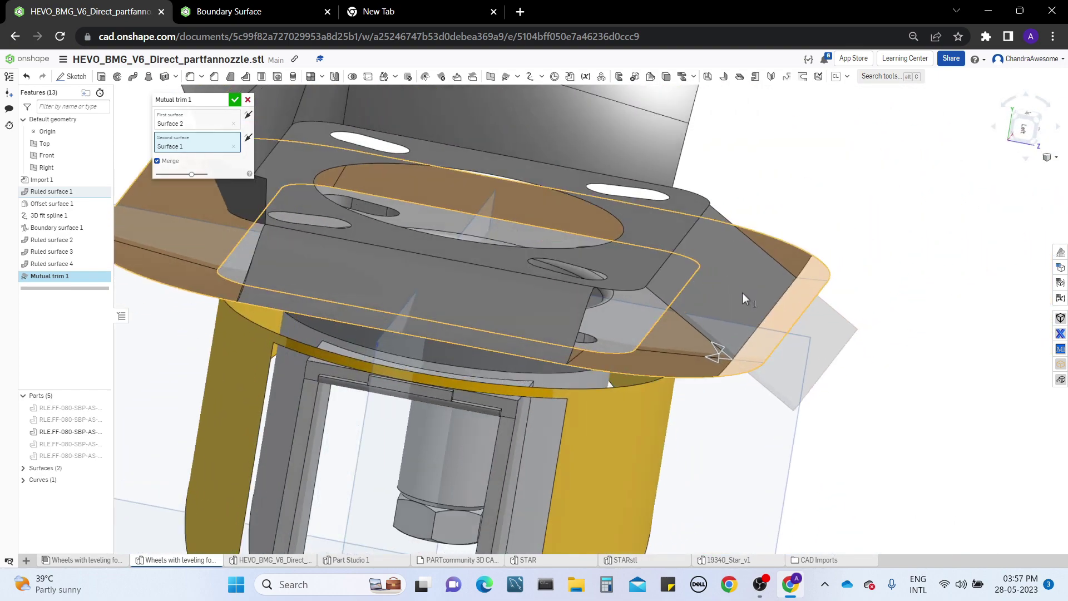
left_click(721, 346)
Flip the kept side of the trimmed surfaces again and check the merged preview.
right_click_drag(866, 305, 872, 283)
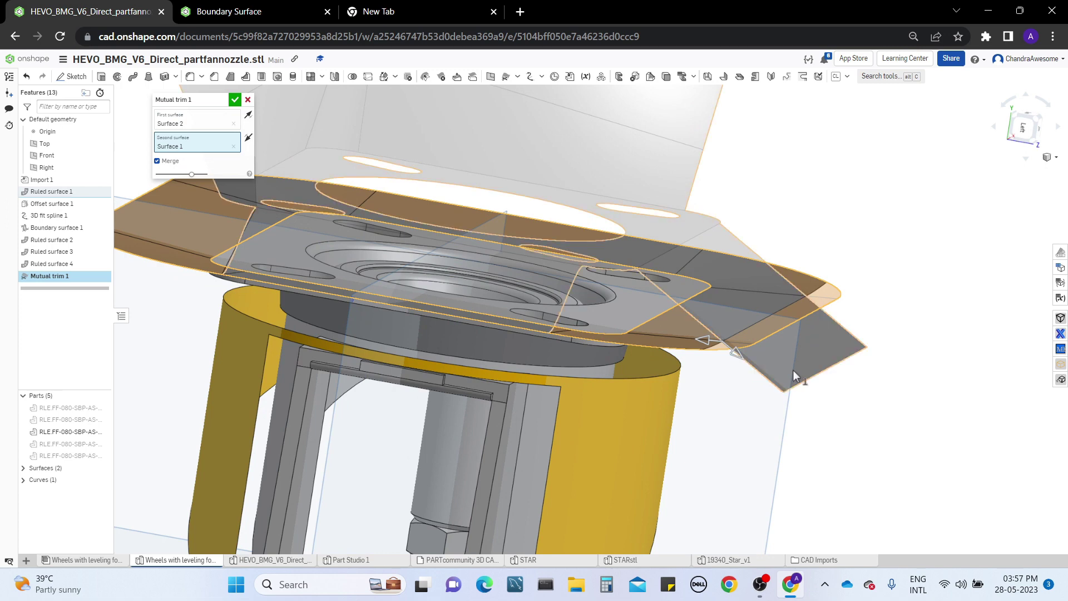
mouse_move(904, 301)
right_mouse_down()
mouse_move(903, 287)
mouse_move(900, 302)
right_mouse_up()
left_click(691, 345)
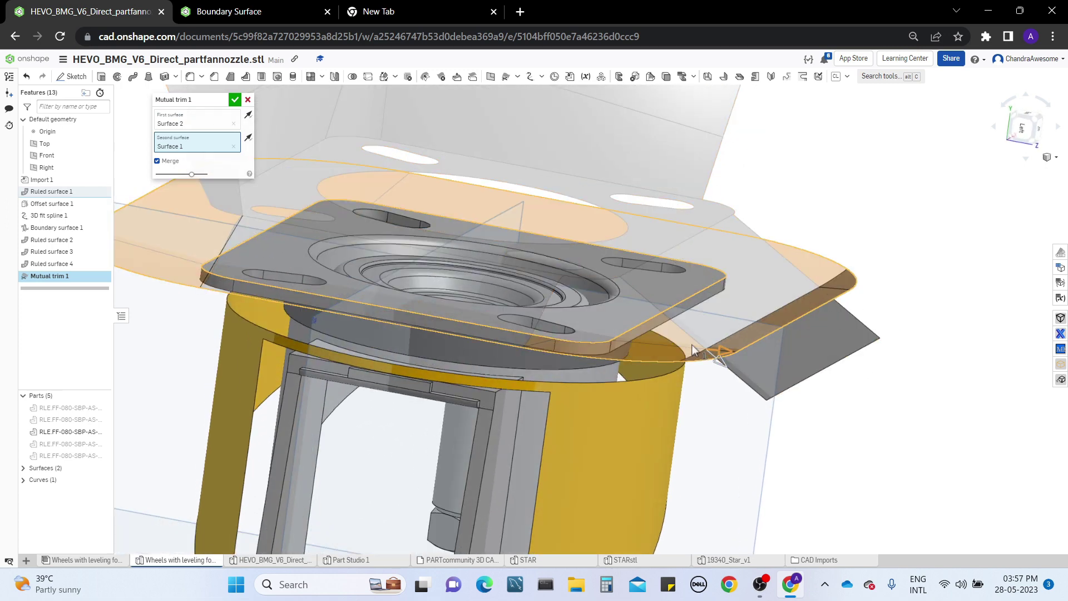
right_click_drag(769, 277, 774, 288)
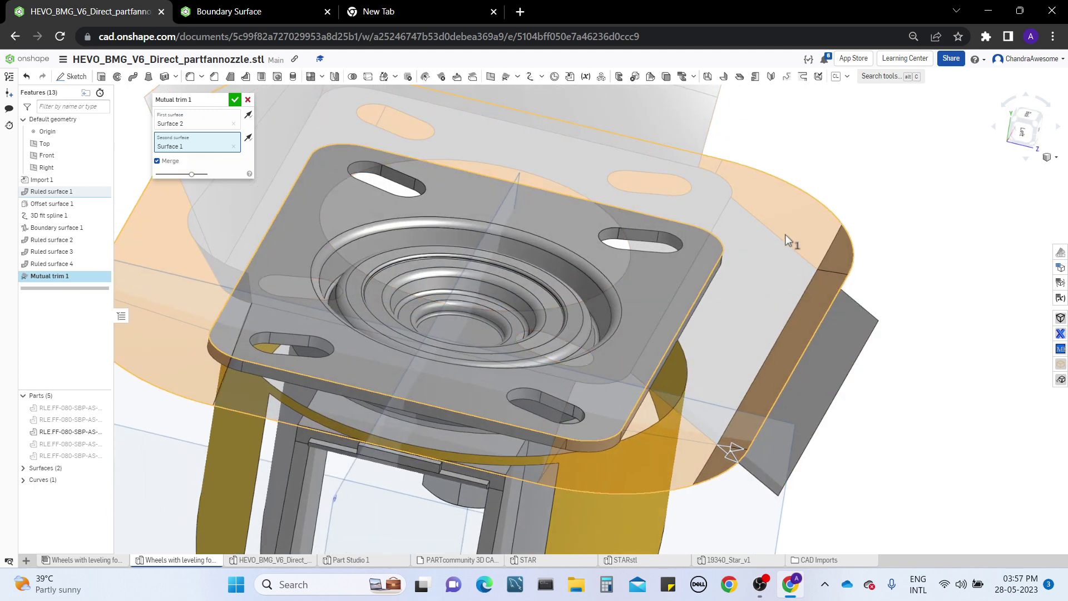
mouse_move(785, 236)
right_mouse_down()
mouse_move(774, 235)
mouse_move(780, 226)
right_mouse_up()
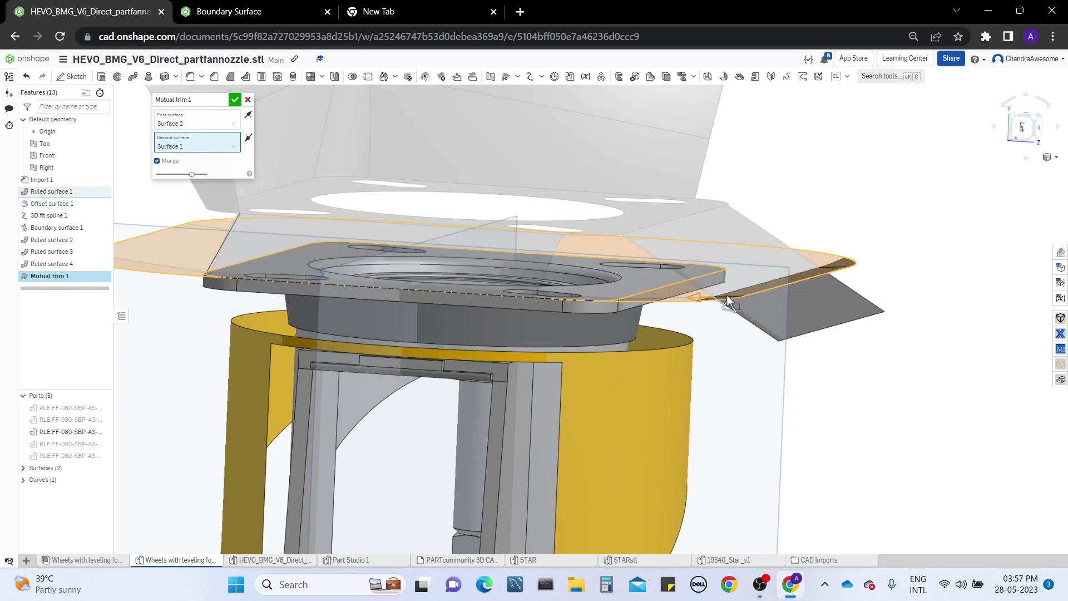
right_click_drag(771, 291, 631, 292)
Accept Mutual trim 1 and inspect the trimmed, merged plate and wall surfaces.
key("Return")
middle_click_drag(839, 319, 519, 216)
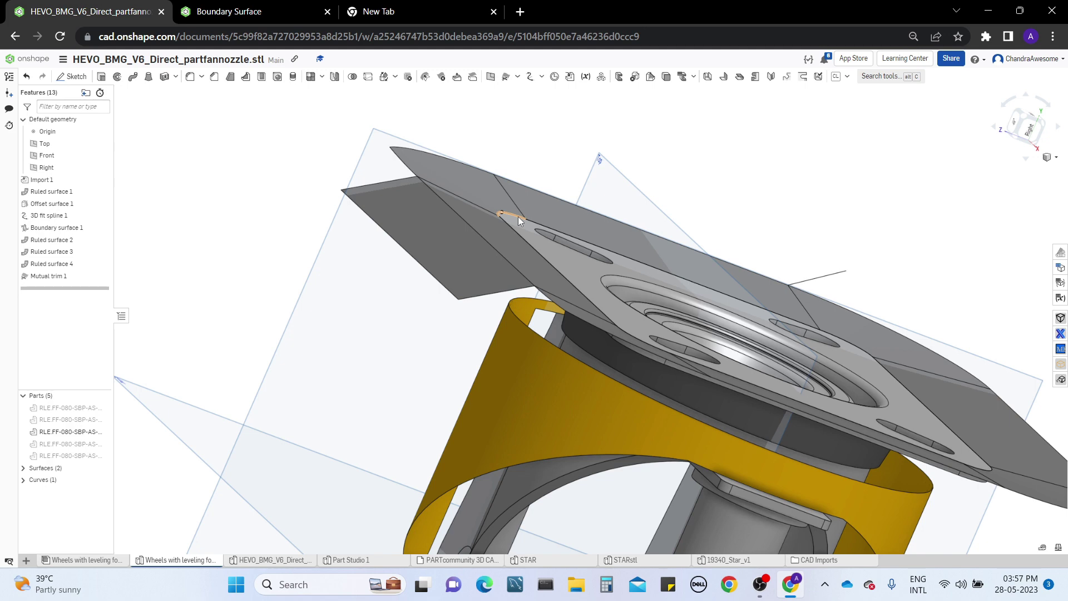
right_click_drag(519, 216, 518, 306)
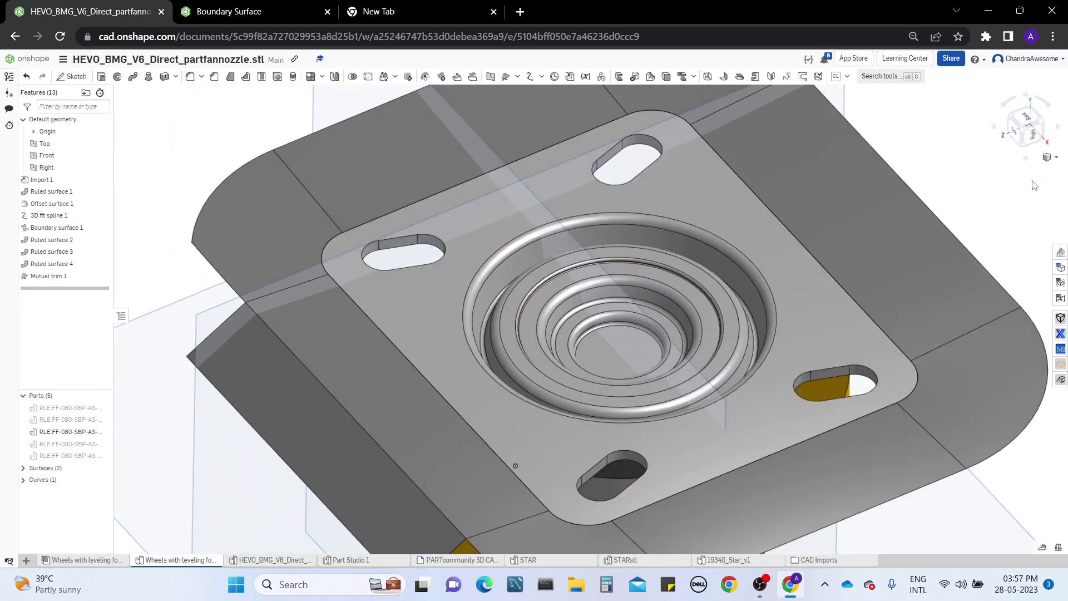
scroll(352, 192, "down", 3)
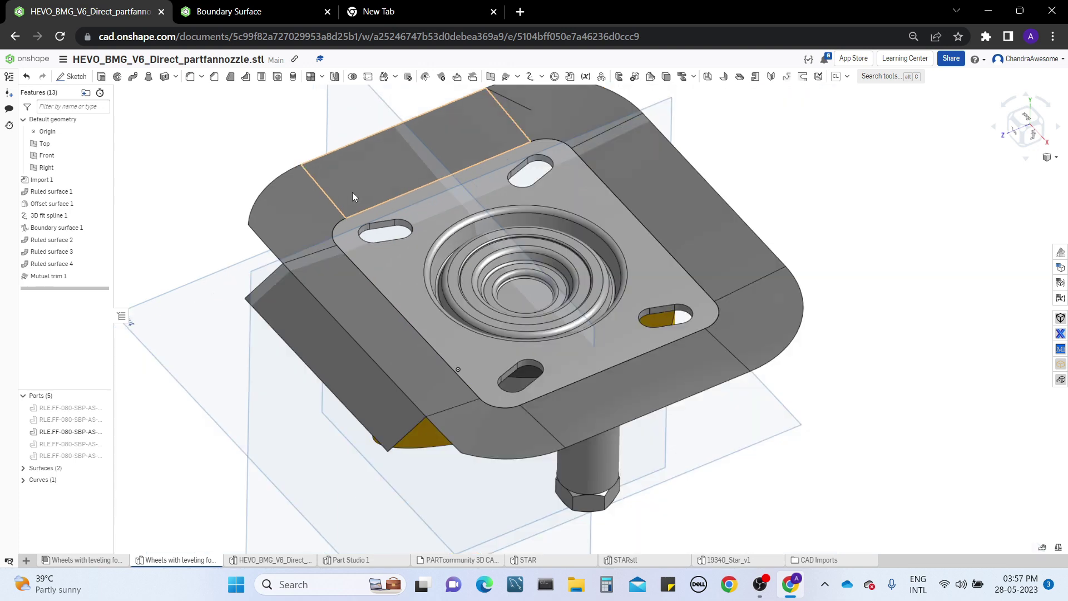
scroll(357, 193, "up", 6)
scroll(479, 273, "down", 3)
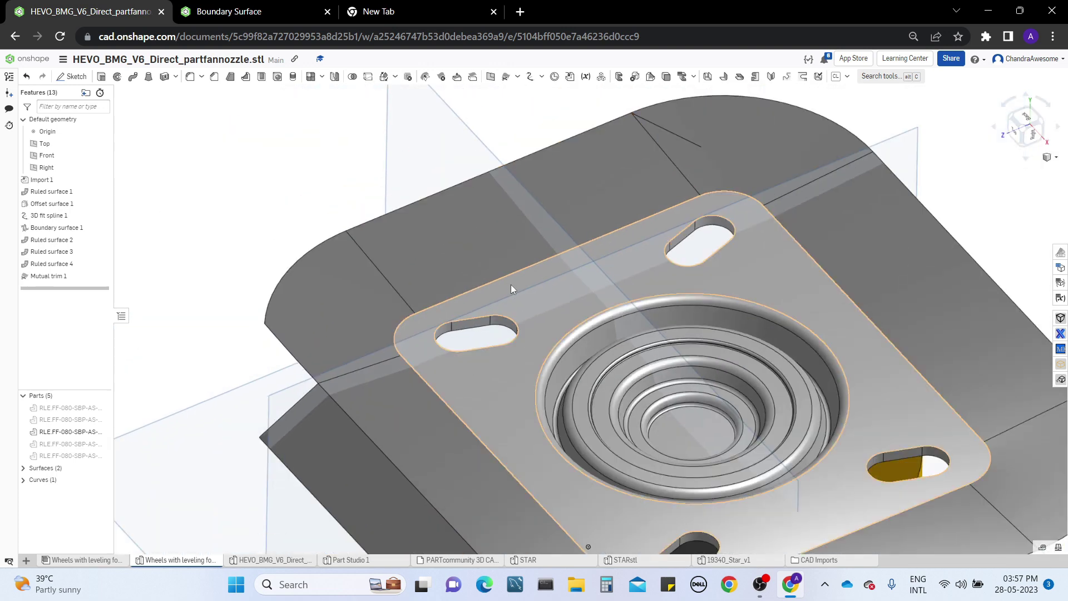
left_click(518, 77)
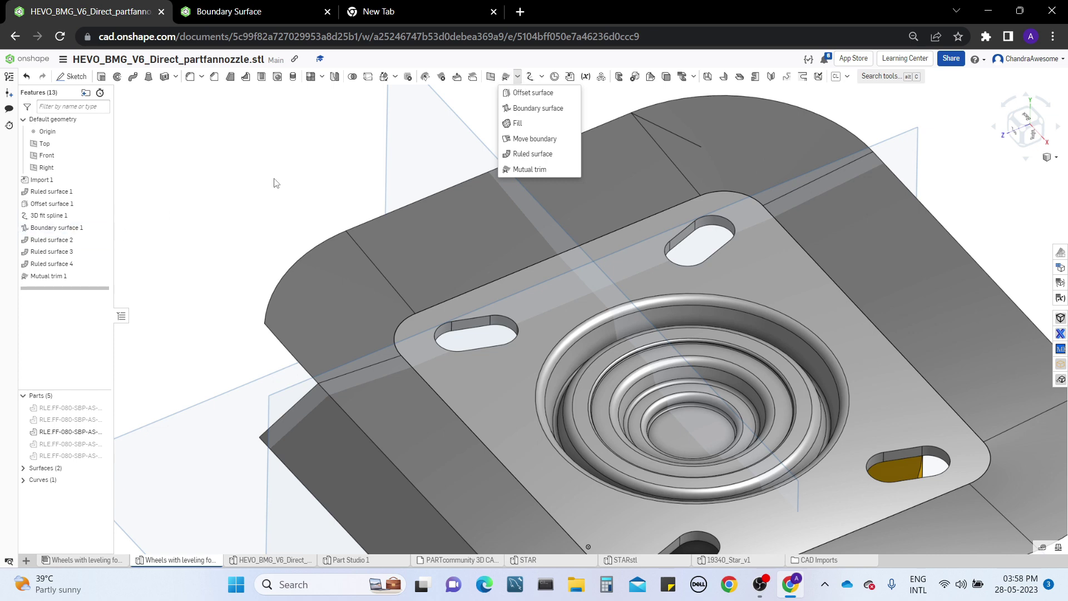
right_click_drag(631, 221, 618, 278)
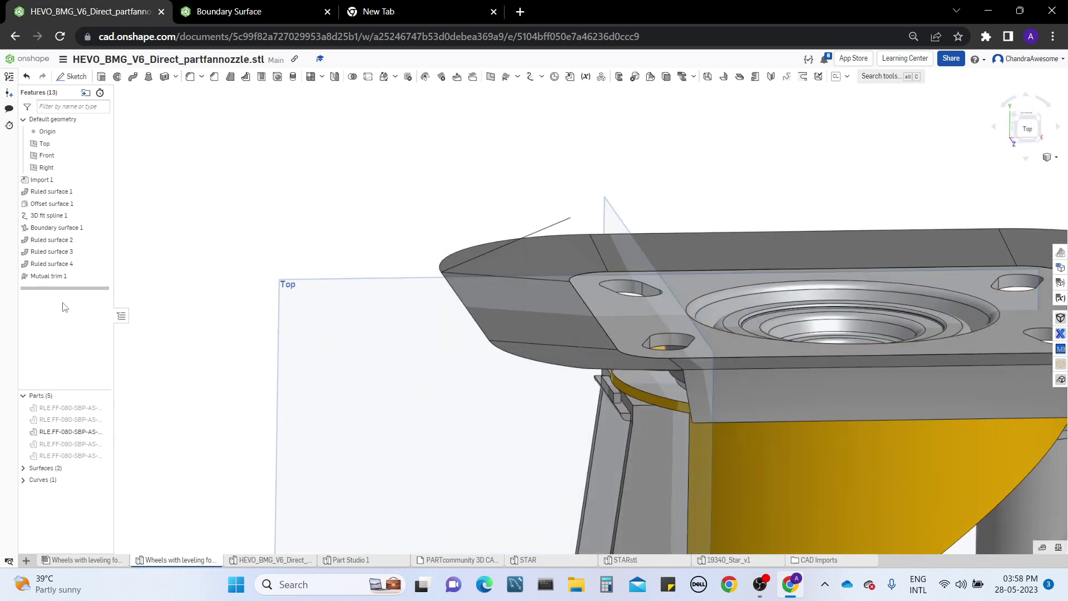
Edit Mutual trim 1 to keep the opposite side of the first surface, then inspect the walls above the plate.
right_click(78, 277)
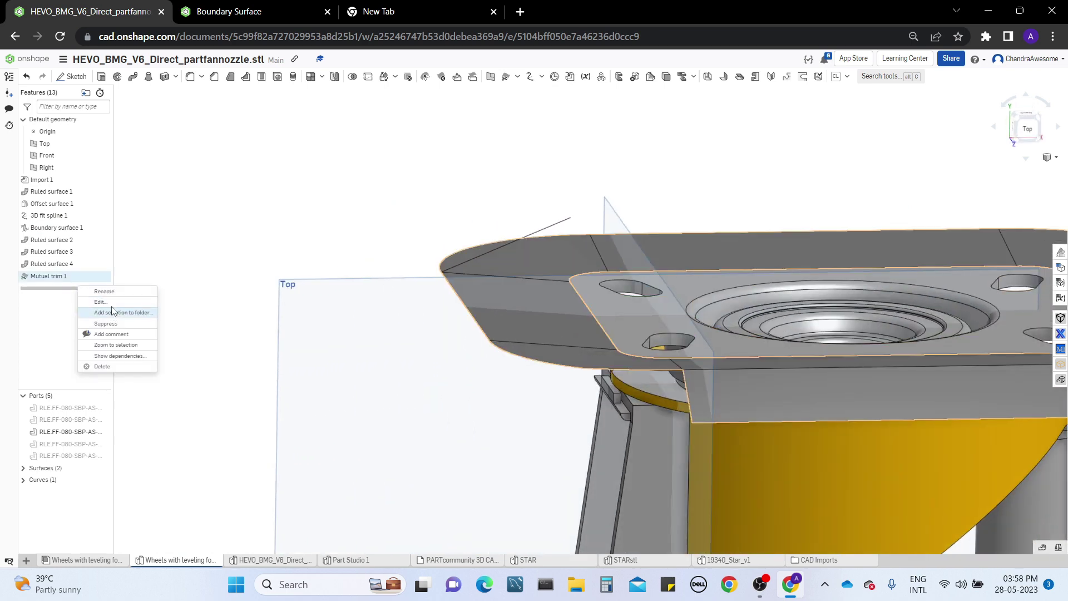
left_click(111, 302)
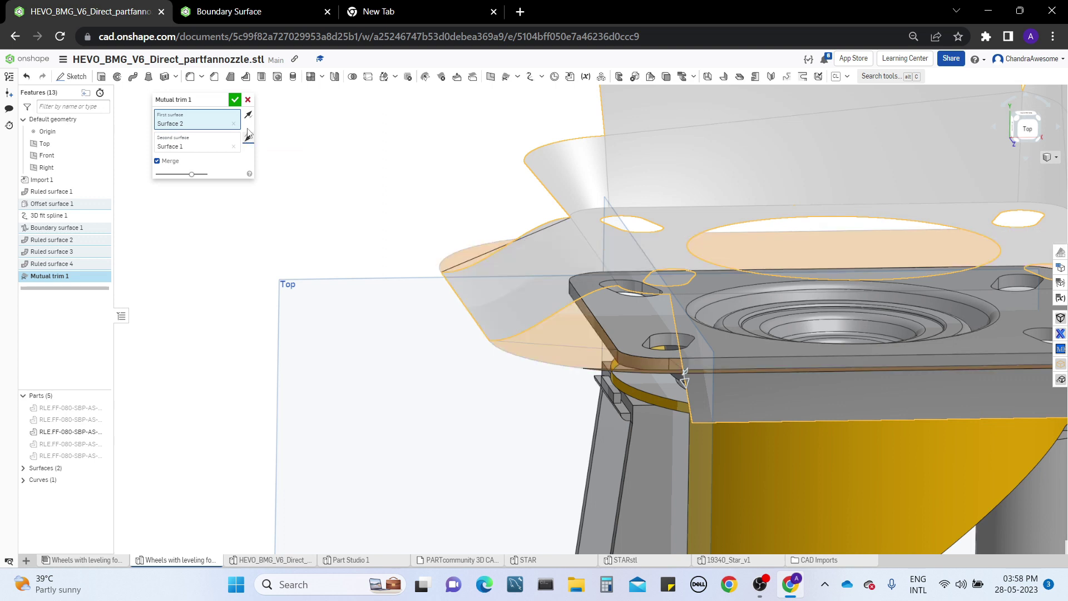
left_click(249, 118)
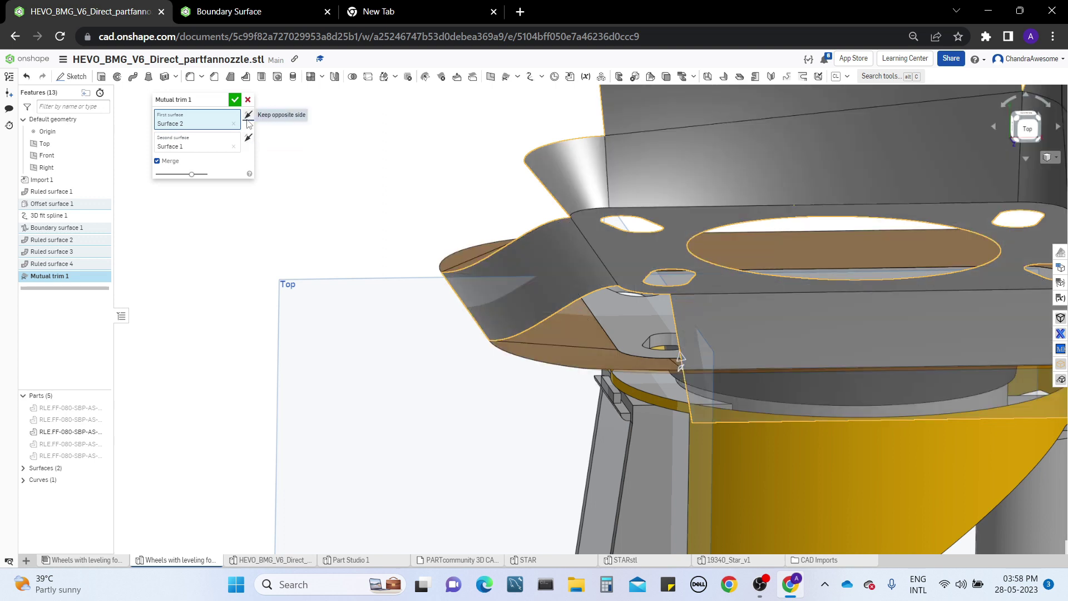
left_click(235, 100)
middle_click_drag(800, 270, 543, 332)
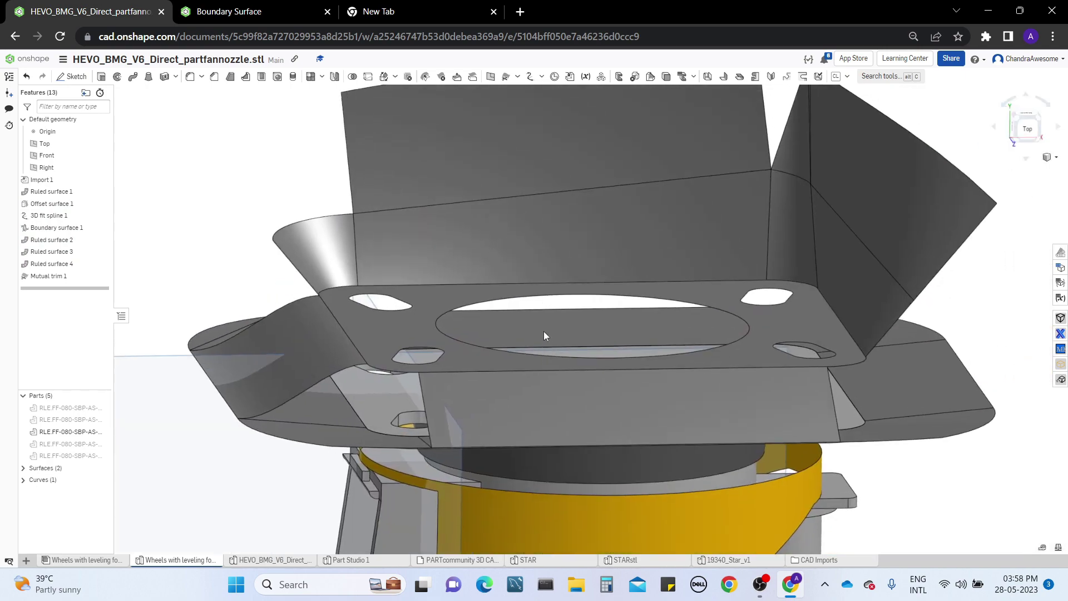
right_click_drag(544, 334, 660, 325)
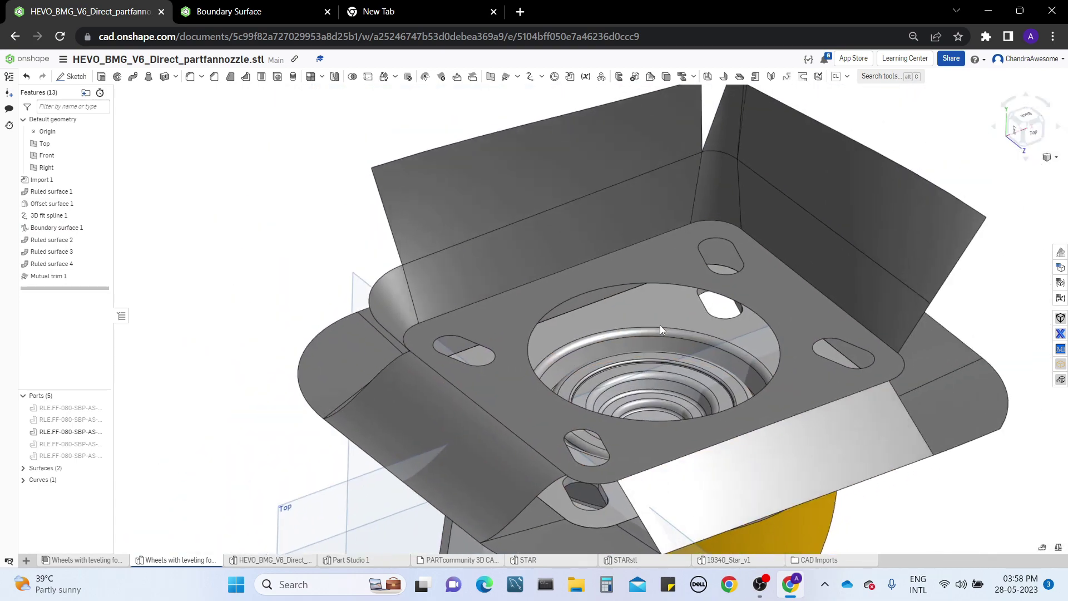
middle_click_drag(660, 325, 620, 327)
middle_click_drag(908, 290, 827, 340)
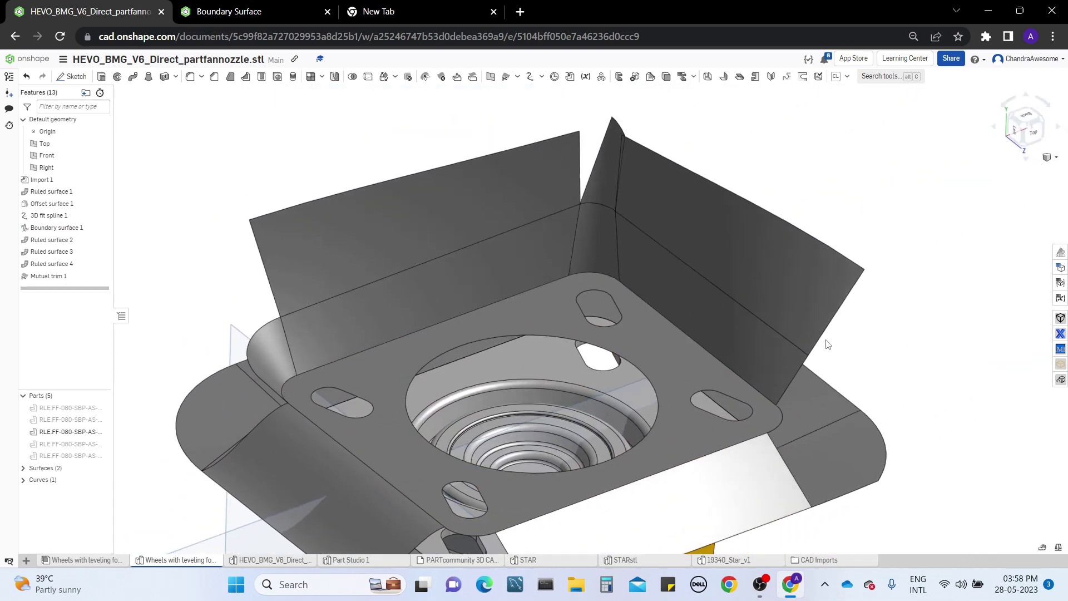
right_click_drag(828, 343, 828, 326)
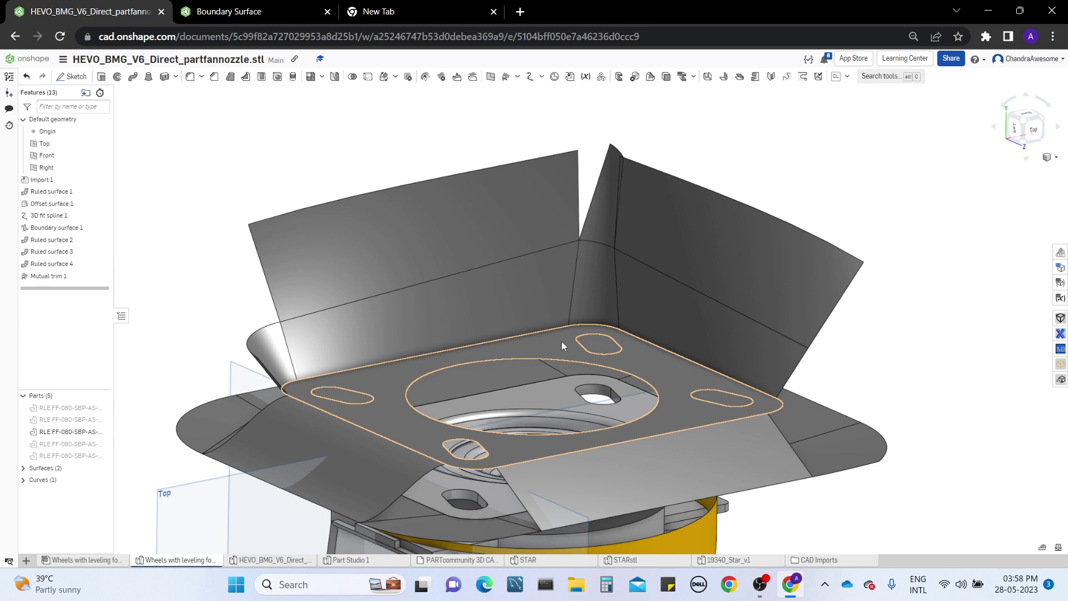
mouse_move(561, 342)
right_mouse_down()
mouse_move(538, 335)
mouse_move(509, 347)
mouse_move(532, 394)
mouse_move(548, 351)
right_mouse_up()
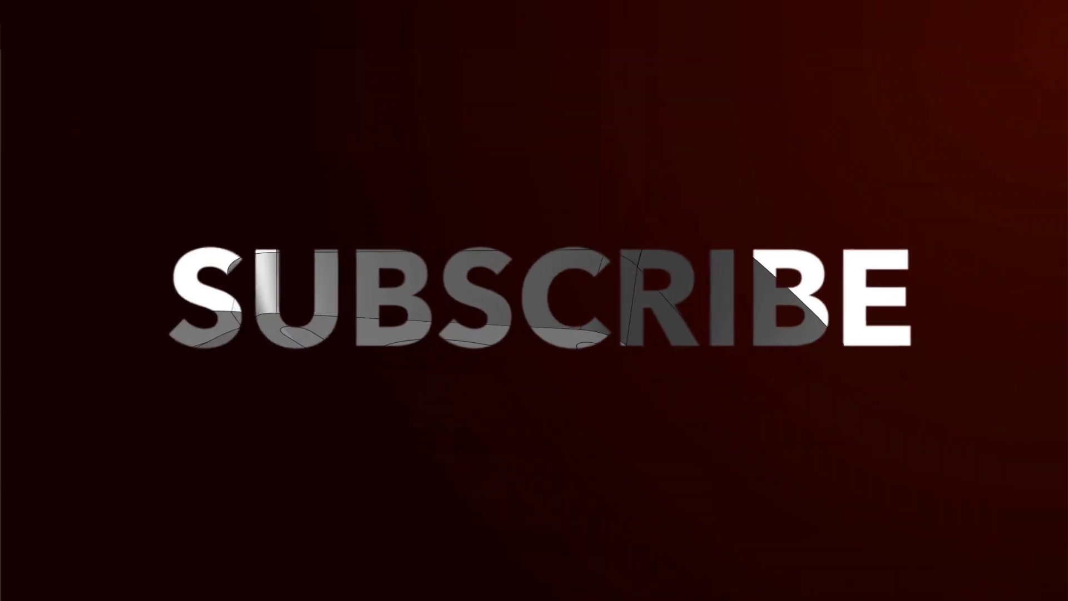